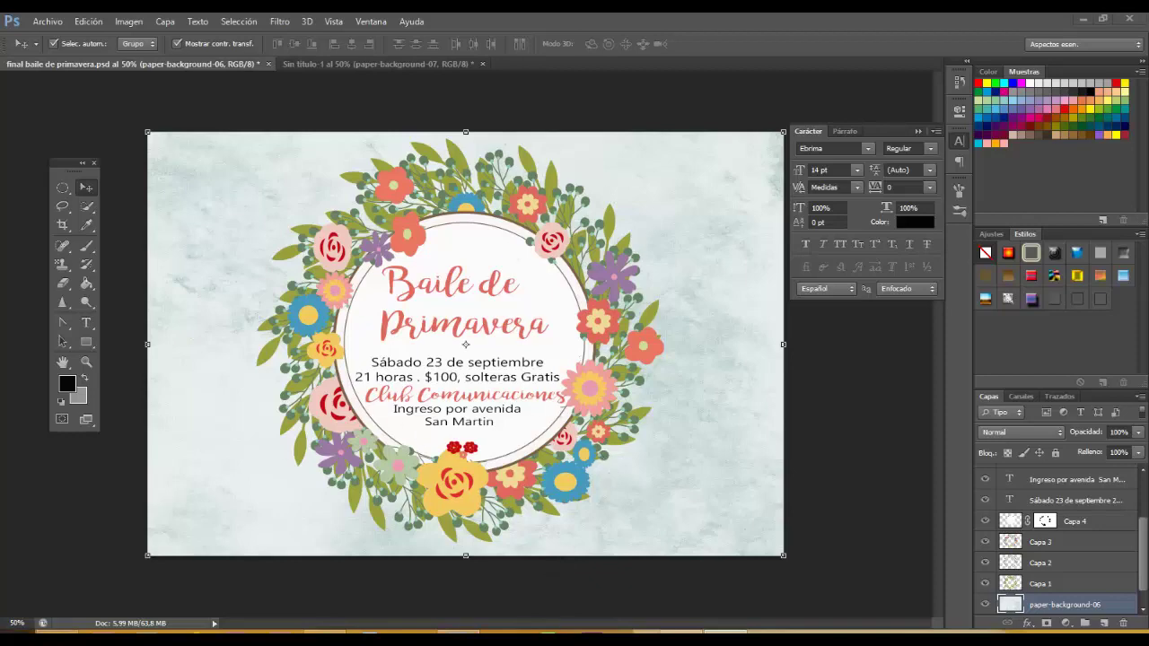
Step: Switch from the finished invitation to the Illustrator flower set, then to Vecteezy's flower results
left_click(76, 575)
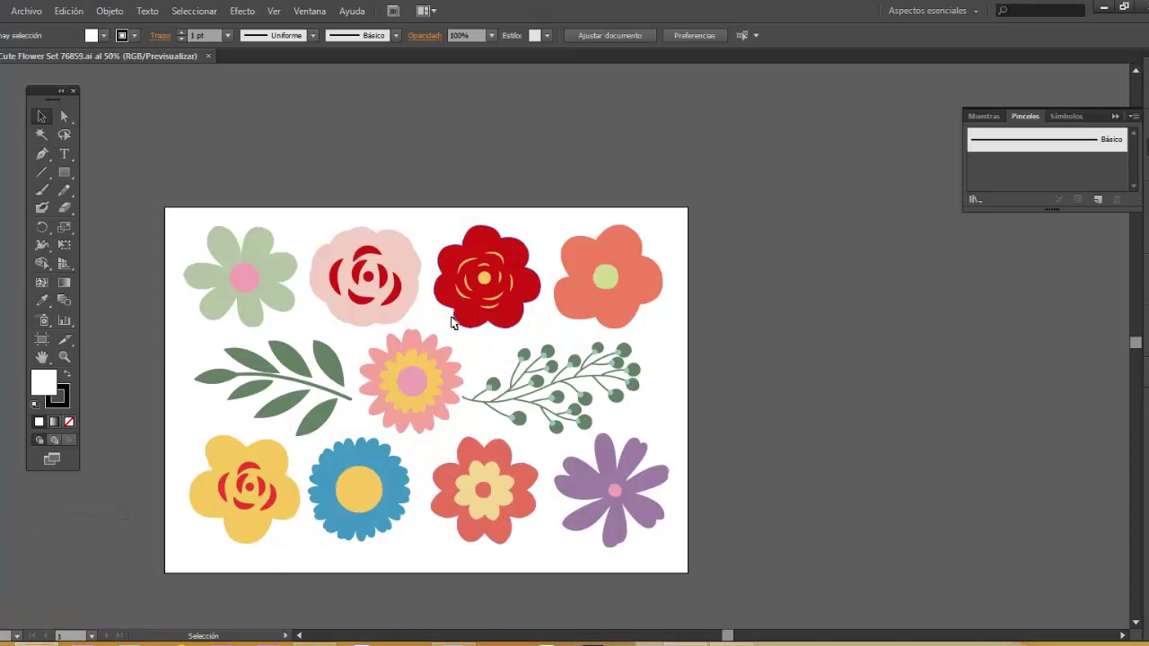
left_click(1104, 7)
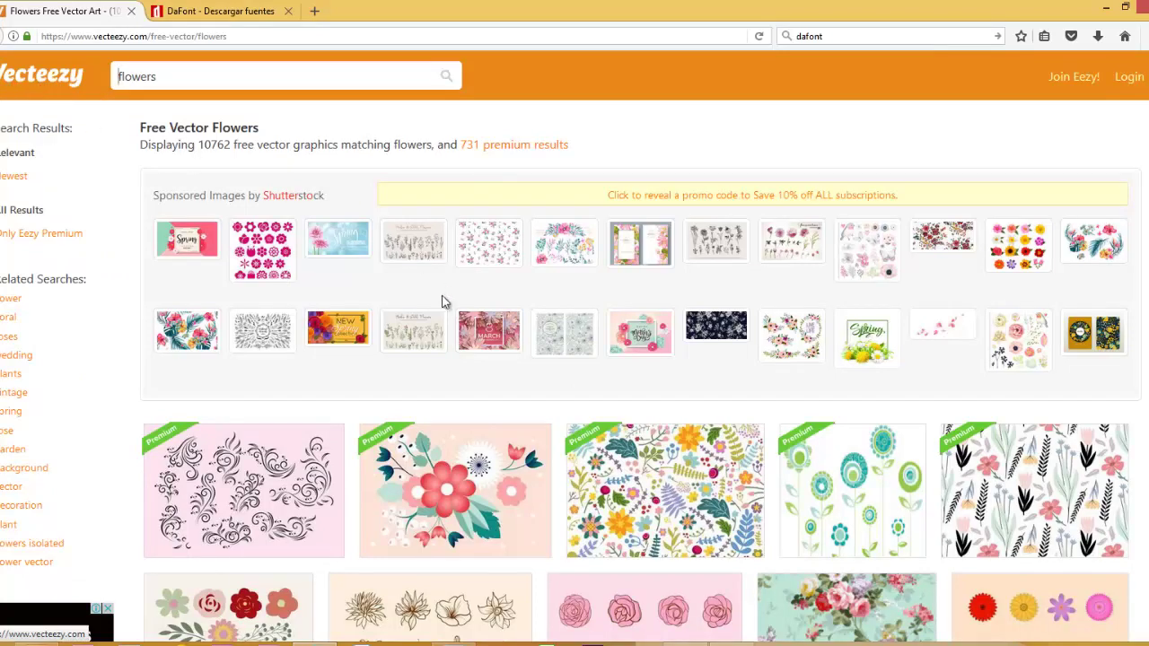
Step: Scroll up and down through Vecteezy's free flower vector results
scroll(530, 312, "down", 2)
scroll(531, 316, "down", 4)
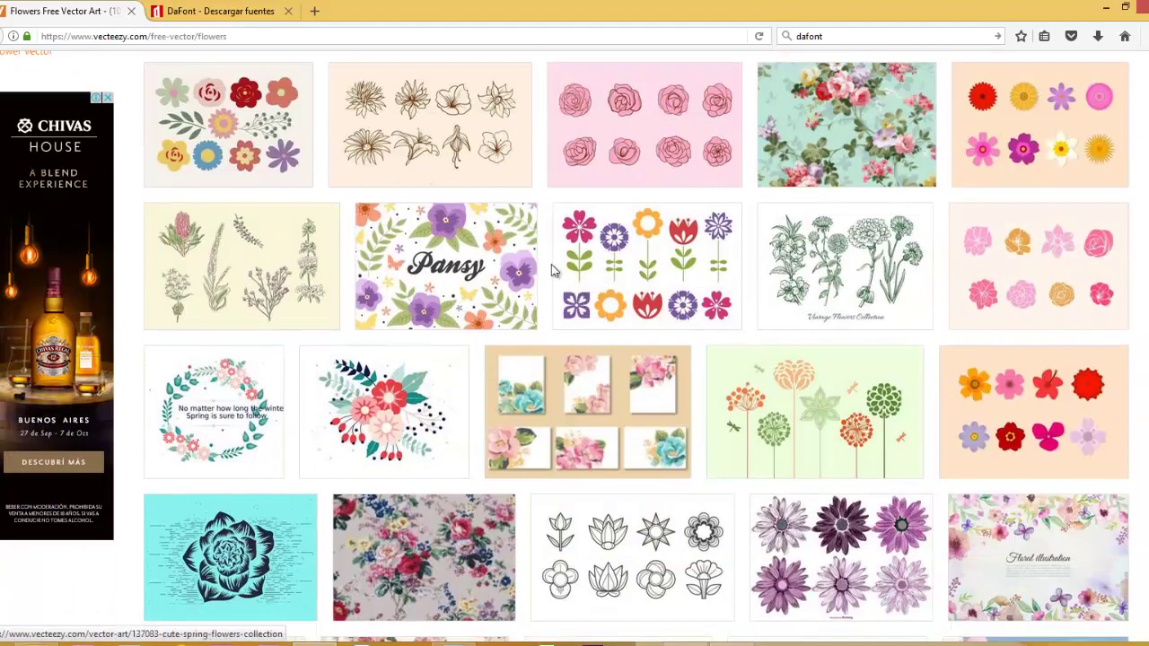
scroll(549, 292, "down", 1)
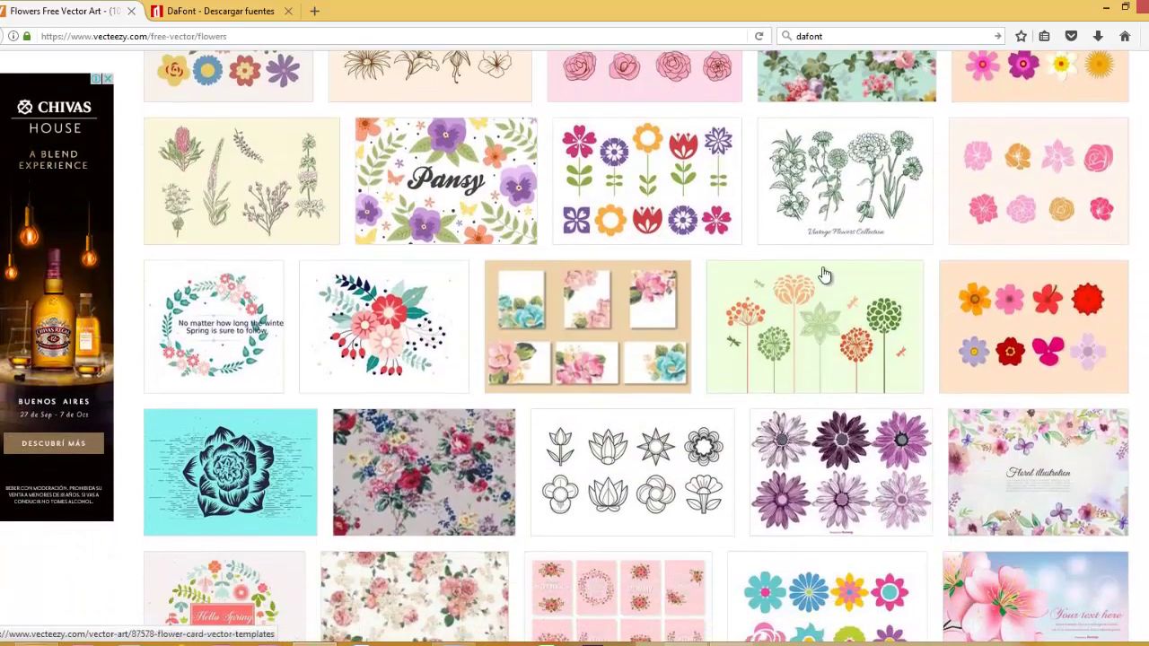
scroll(561, 263, "down", 4)
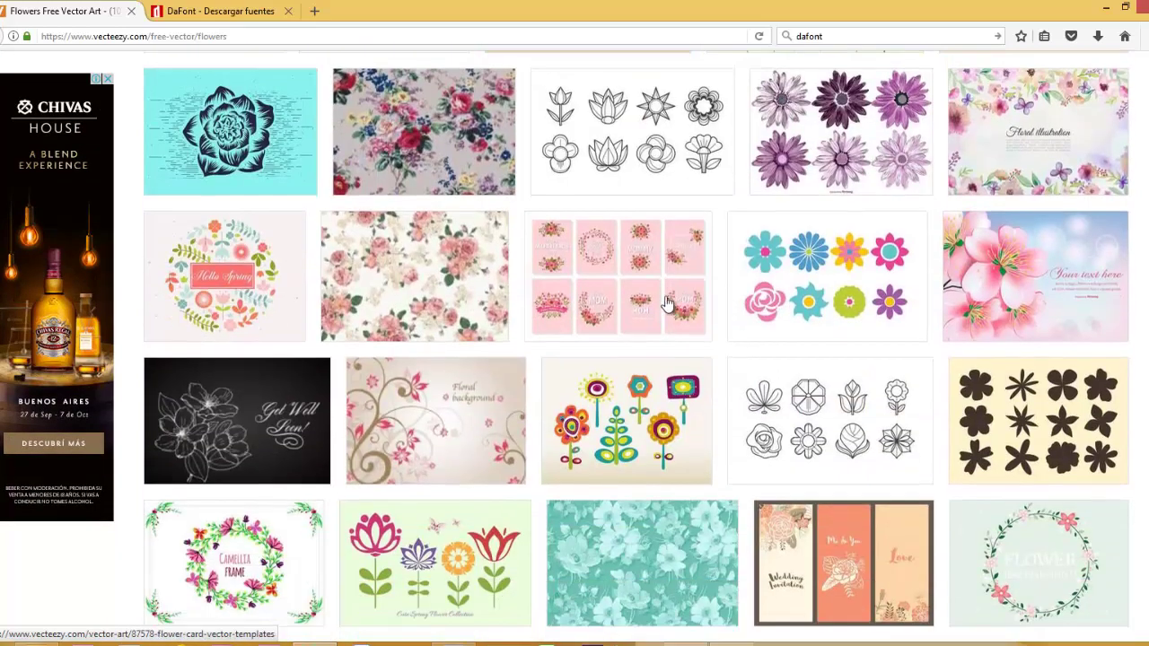
scroll(662, 303, "up", 7)
scroll(539, 270, "up", 4)
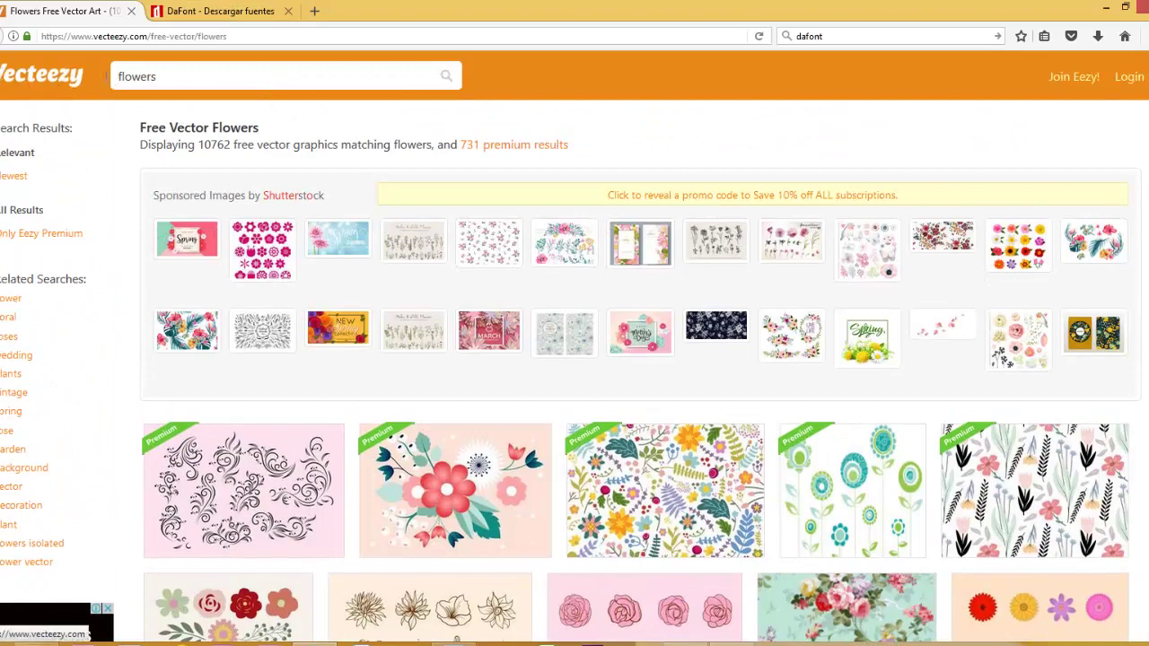
scroll(846, 513, "down", 2)
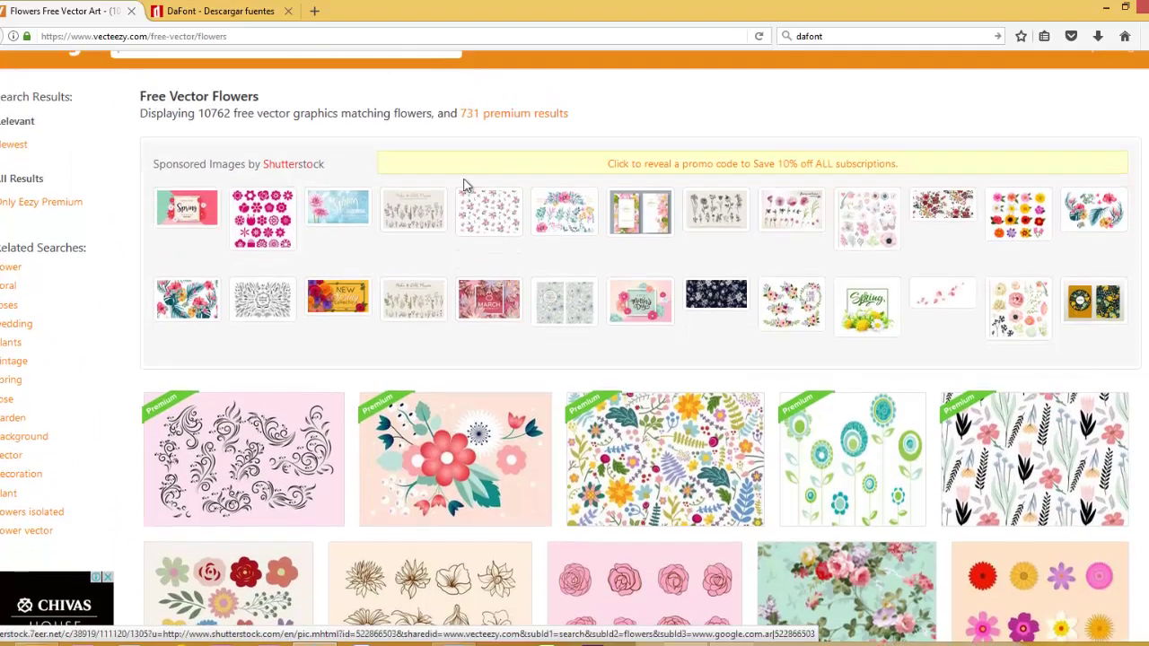
scroll(539, 314, "up", 2)
scroll(395, 253, "down", 5)
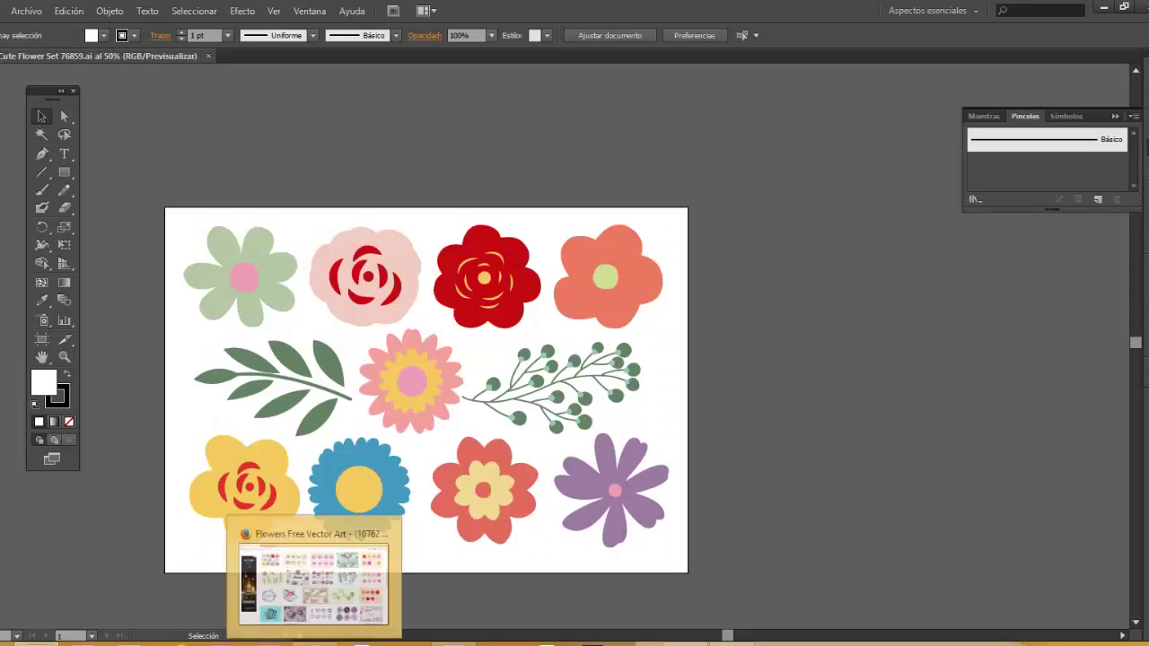
mouse_move(454, 639)
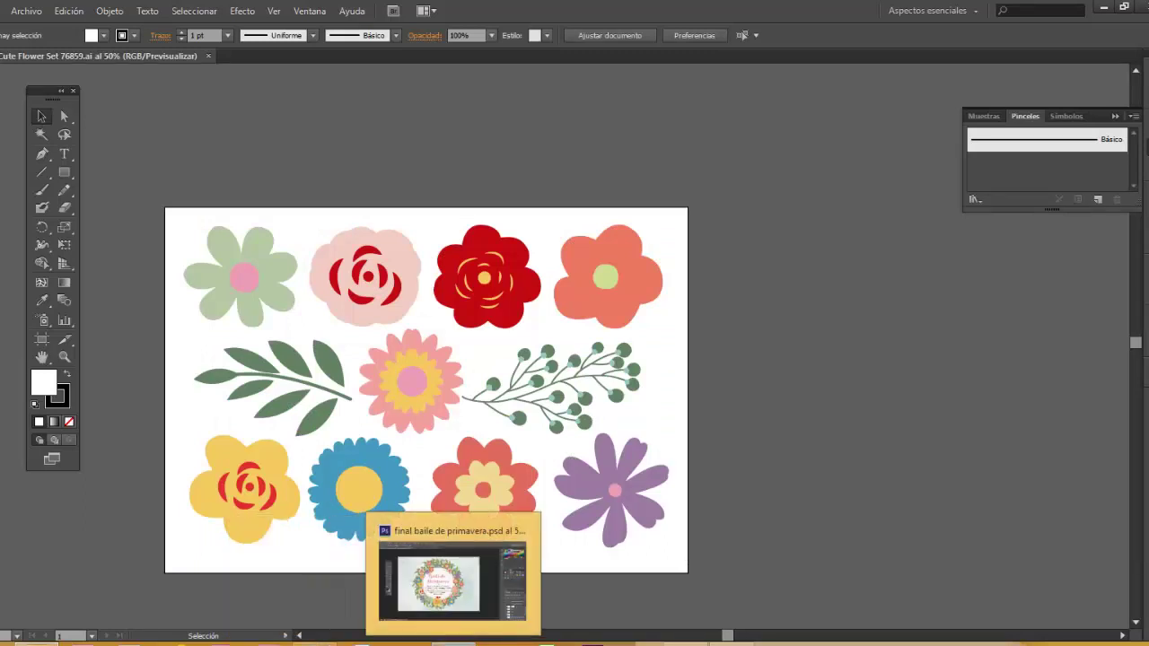
Step: Show DaFont's recently added fonts, such as Anisha, Mauritian Vibration, Preside and Declara
left_click(454, 644)
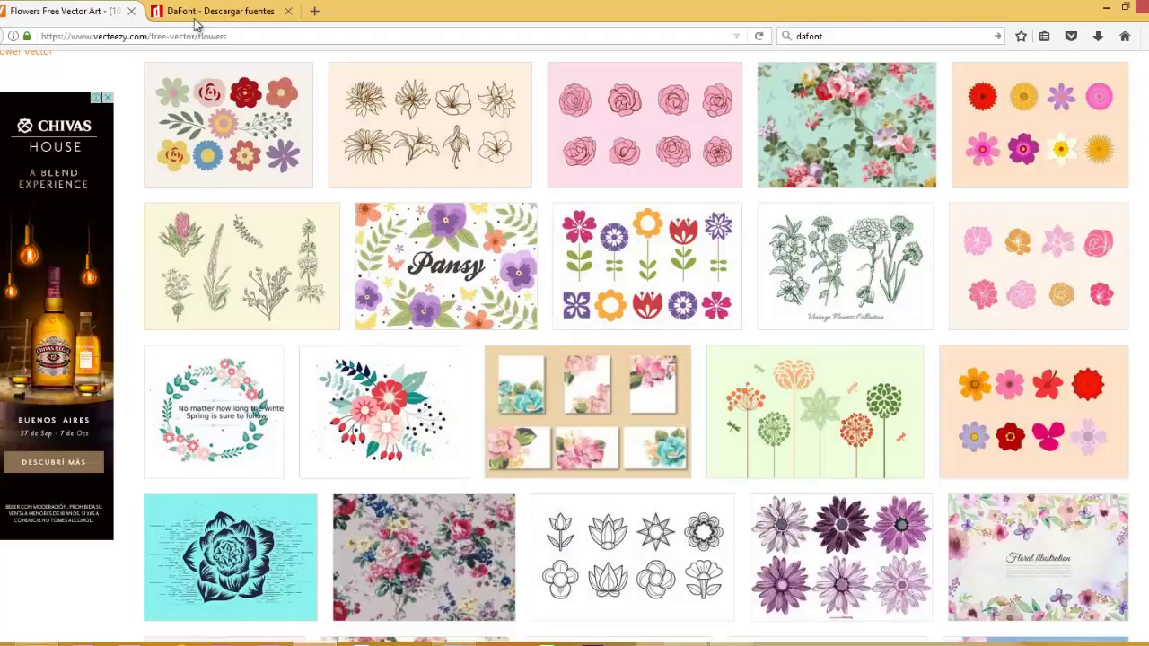
left_click(193, 13)
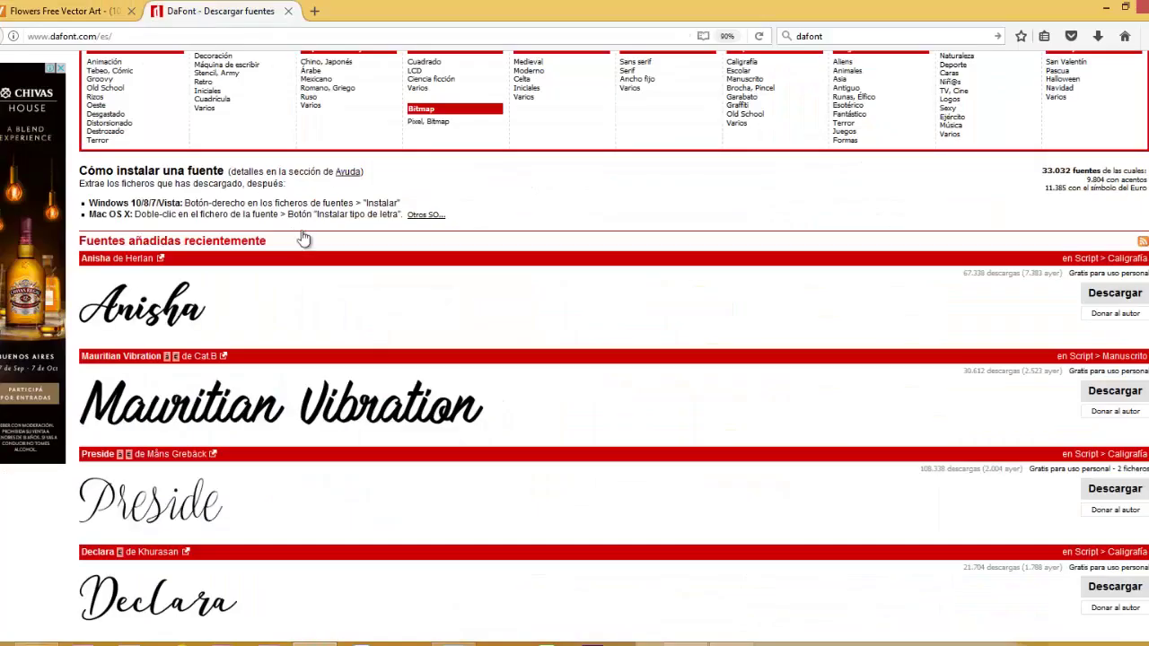
scroll(574, 254, "up", 3)
scroll(555, 240, "down", 5)
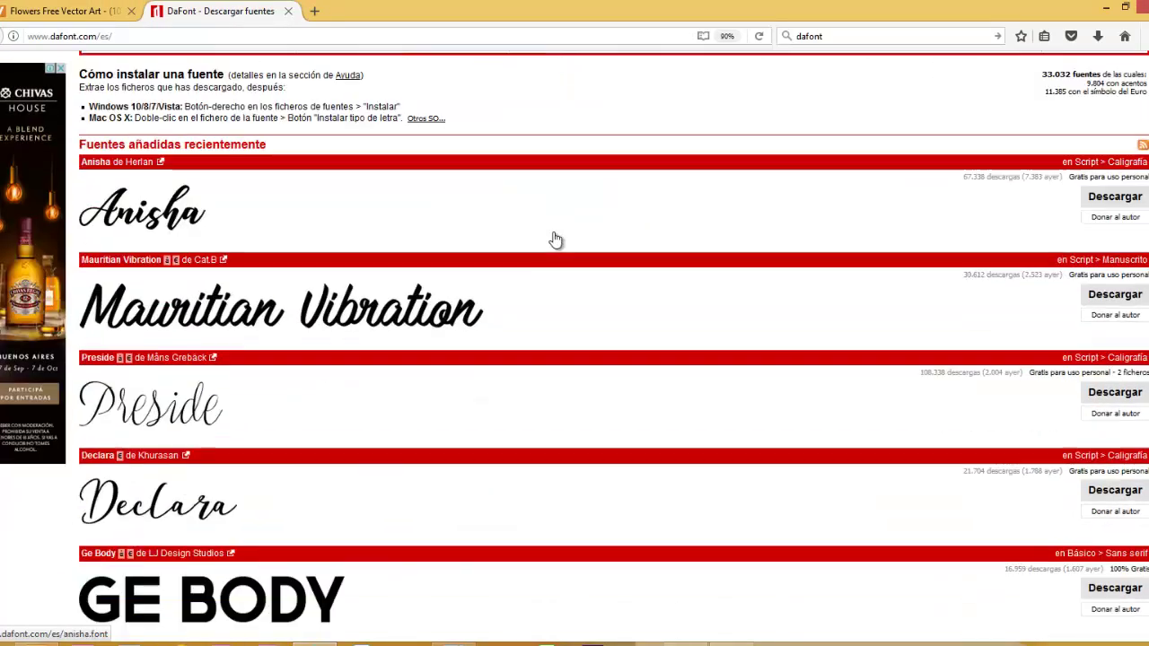
scroll(554, 239, "up", 4)
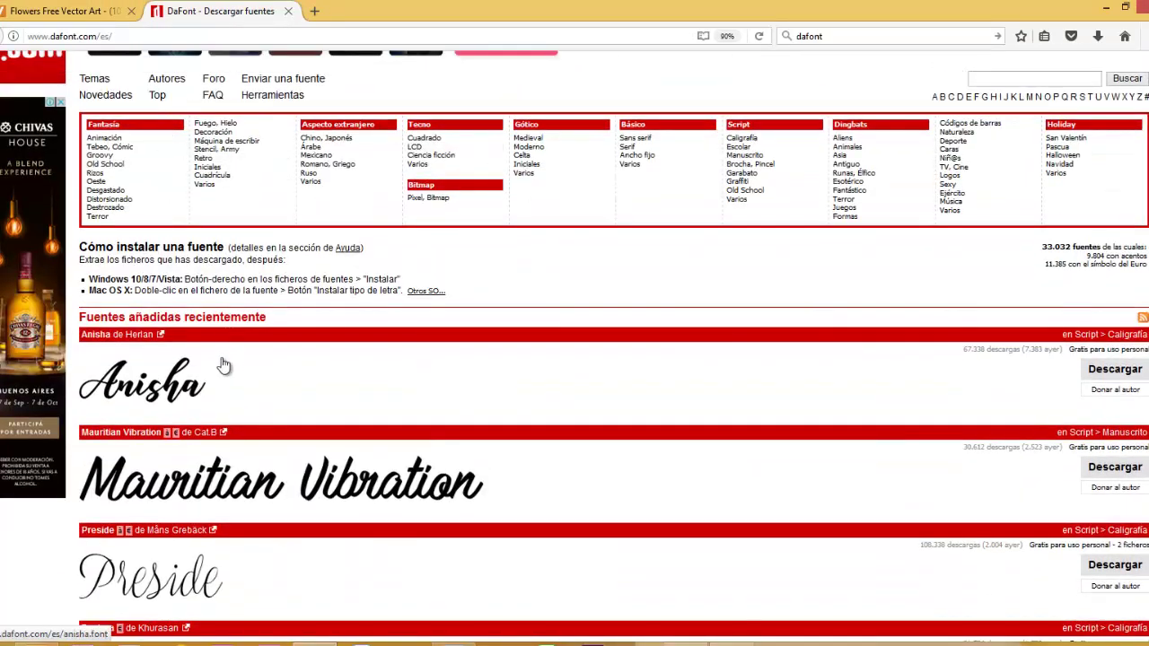
scroll(224, 365, "down", 3)
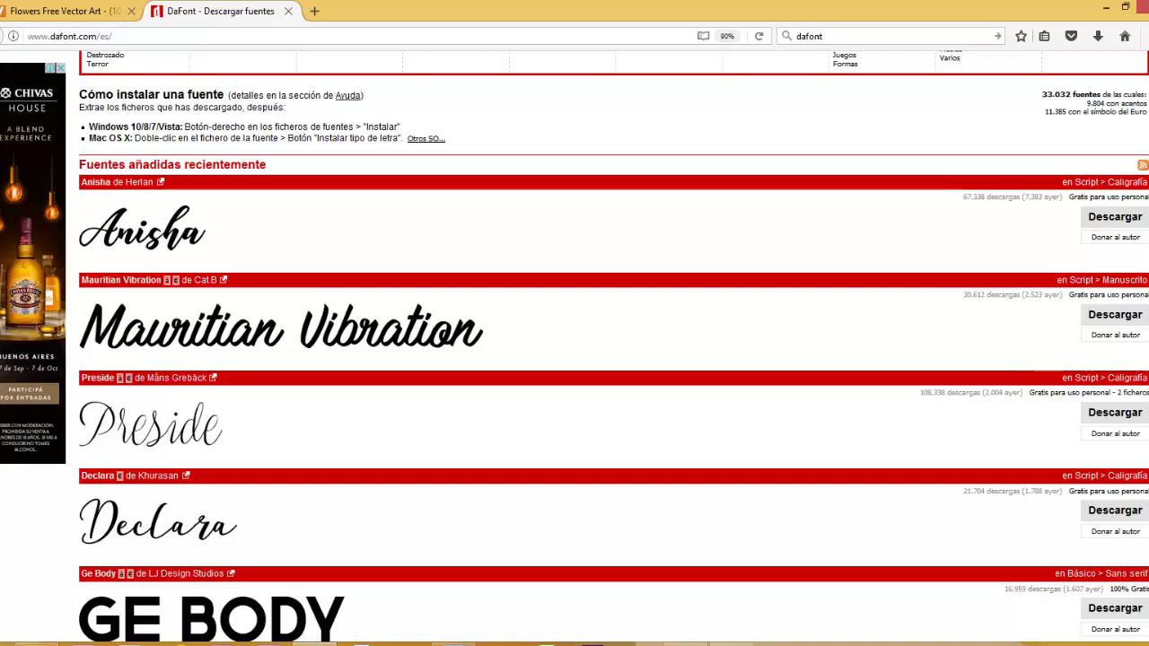
key("alt+Tab")
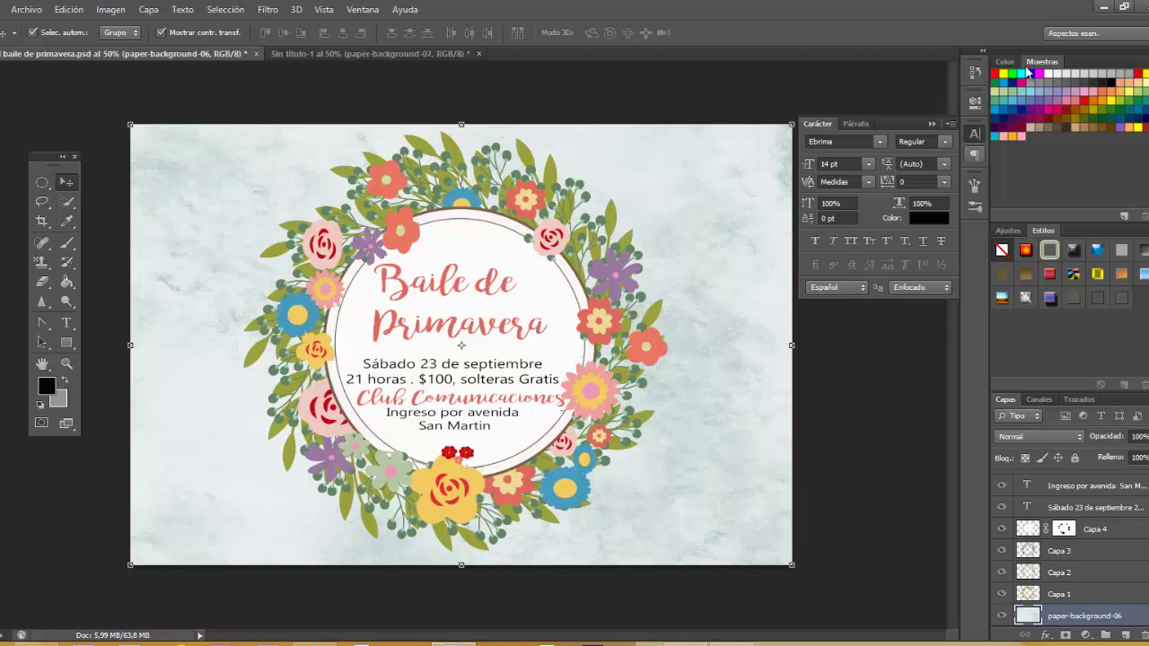
left_click(1102, 7)
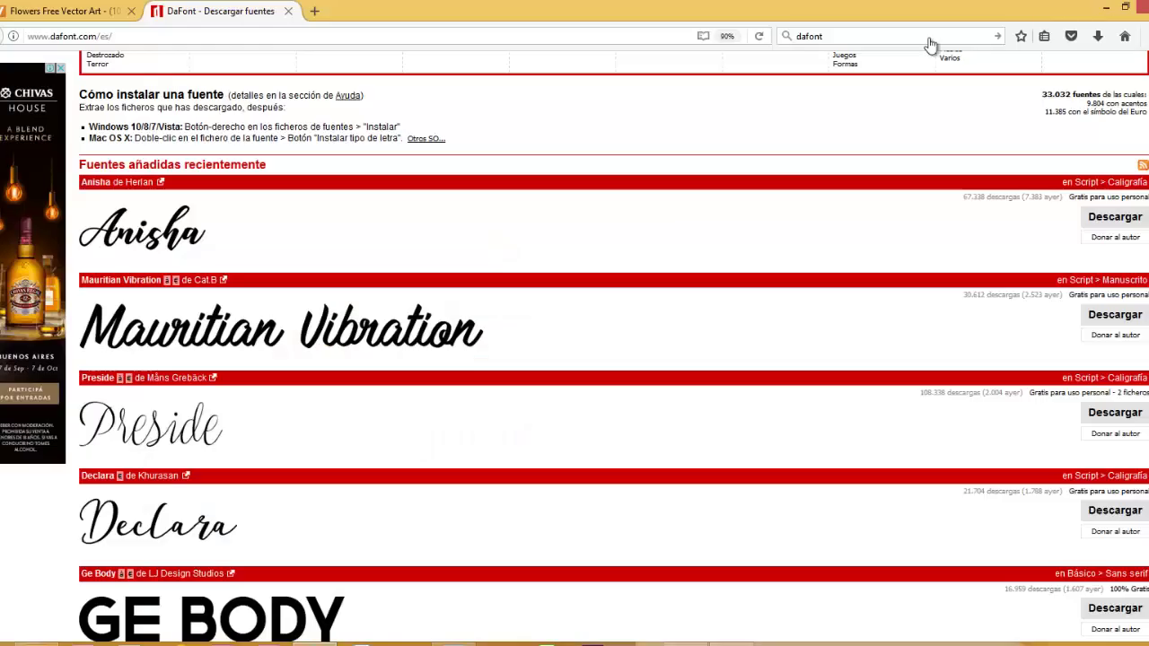
Step: Open the first card design from Diseños de Tarjetas in Windows Photo Viewer and page ahead
left_click(1102, 9)
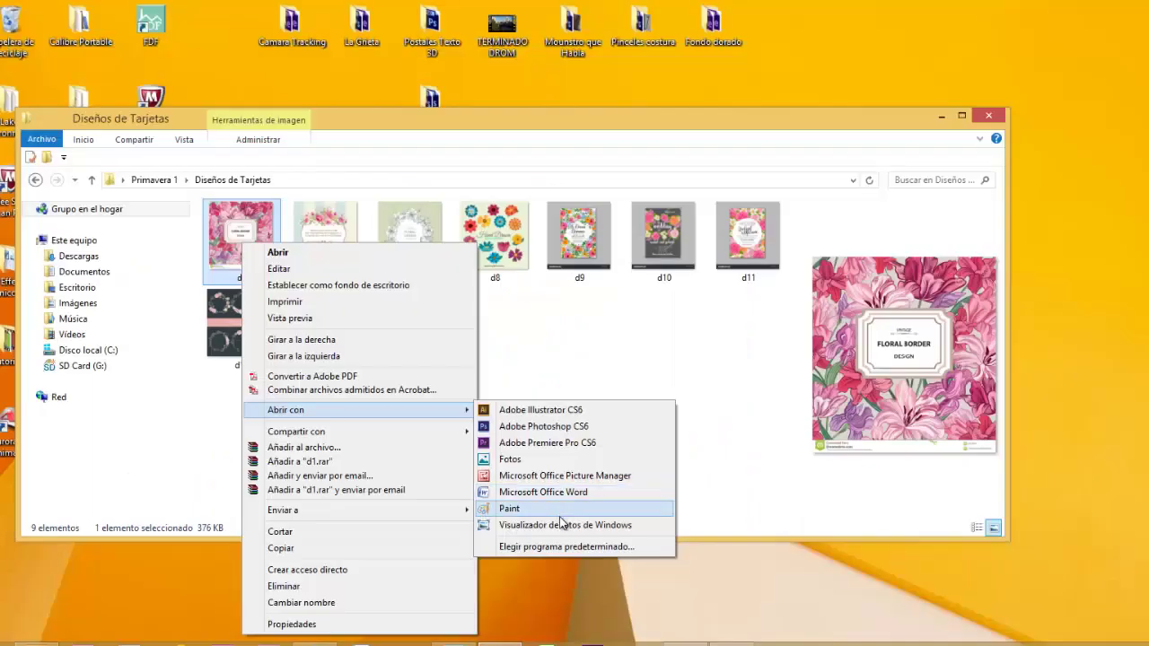
left_click(575, 524)
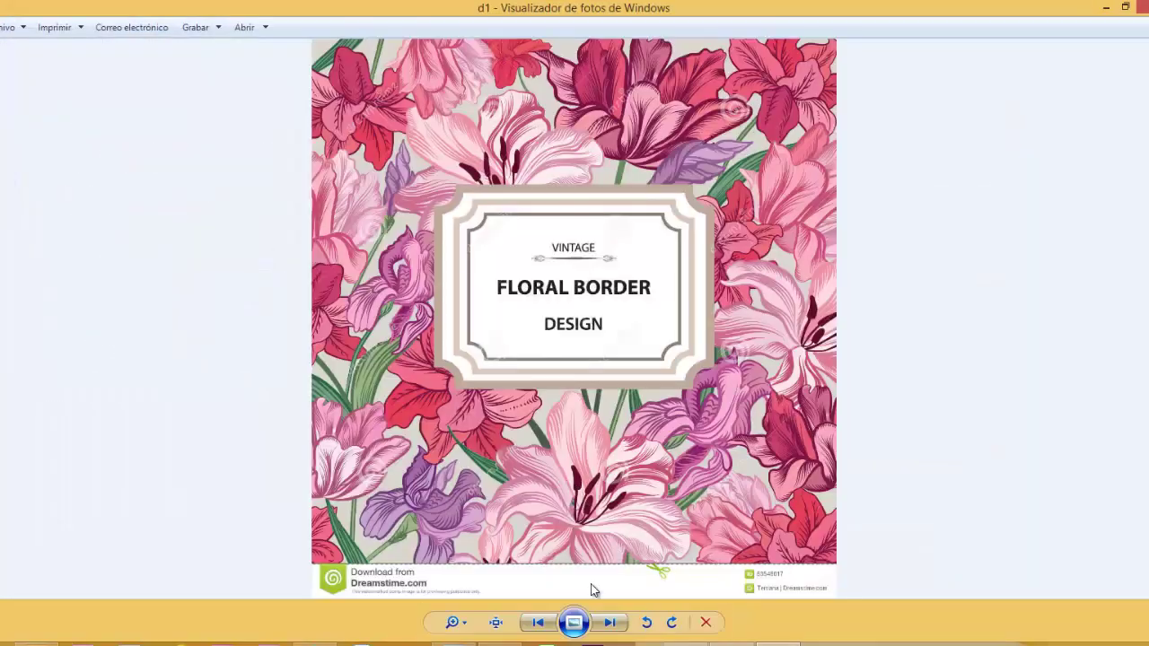
left_click(612, 624)
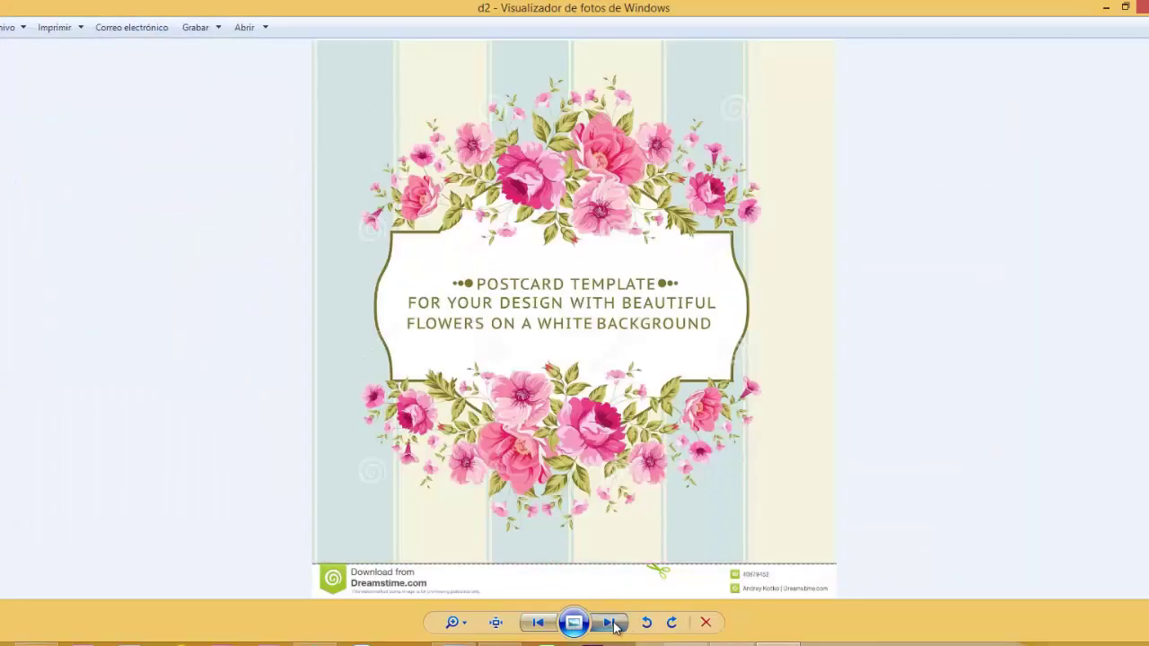
left_click(612, 623)
left_click(611, 623)
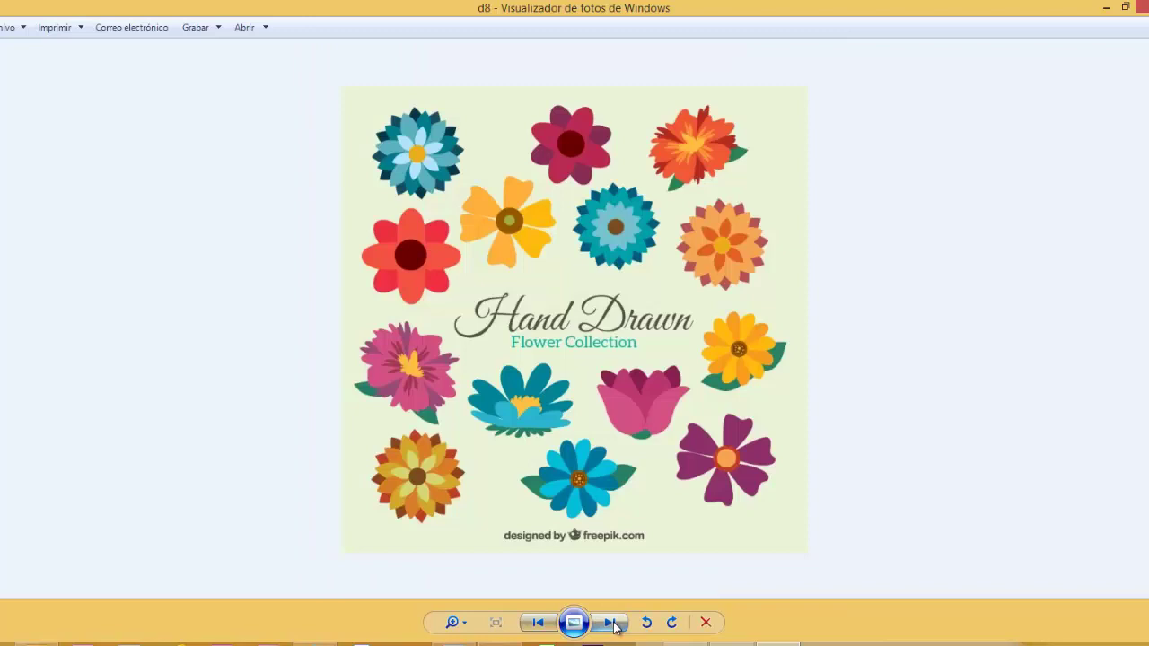
left_click(614, 623)
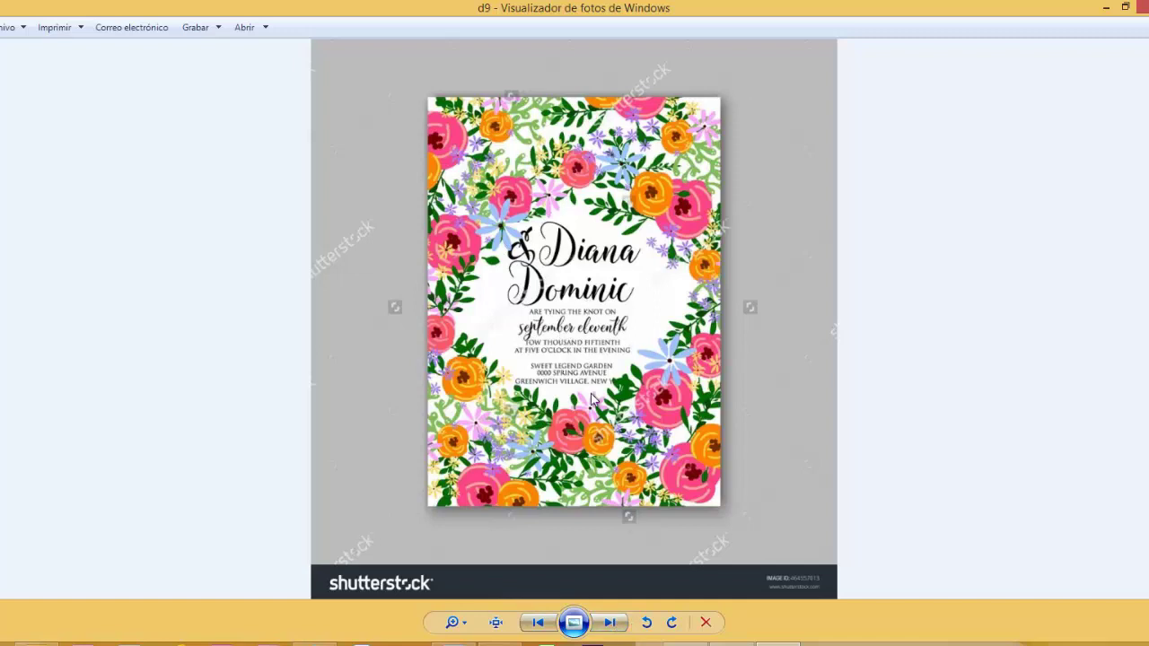
Step: Page on to the floral border design, then return to the Cute Flower Set
left_click(613, 623)
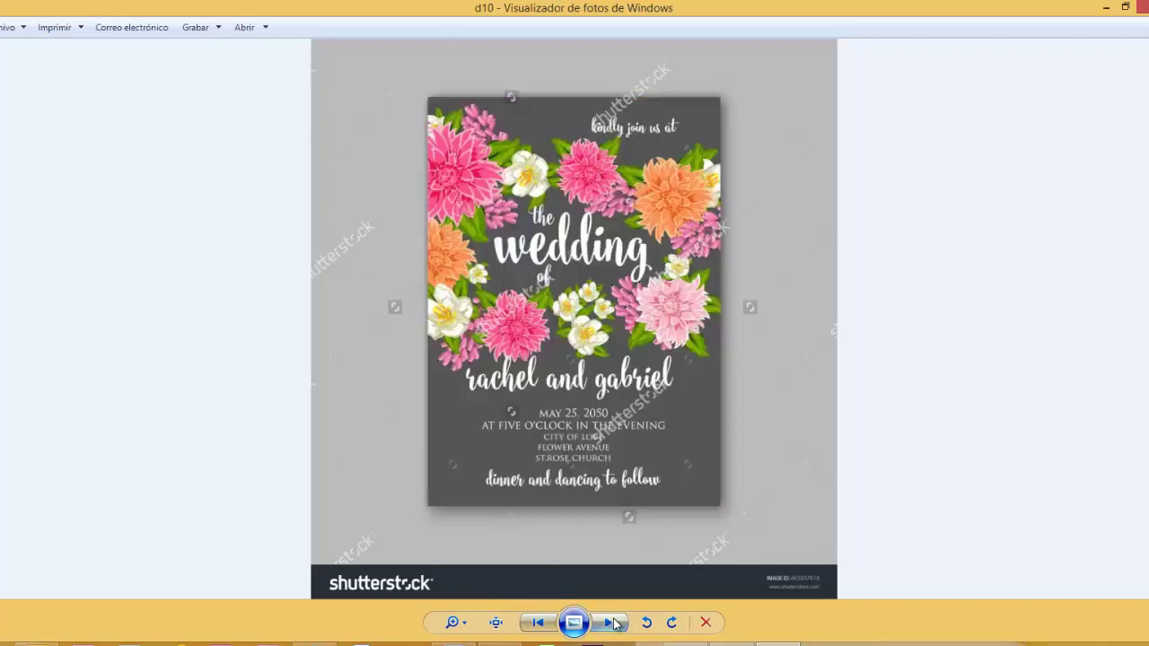
left_click(613, 623)
left_click(613, 623)
left_click(613, 623)
left_click(614, 623)
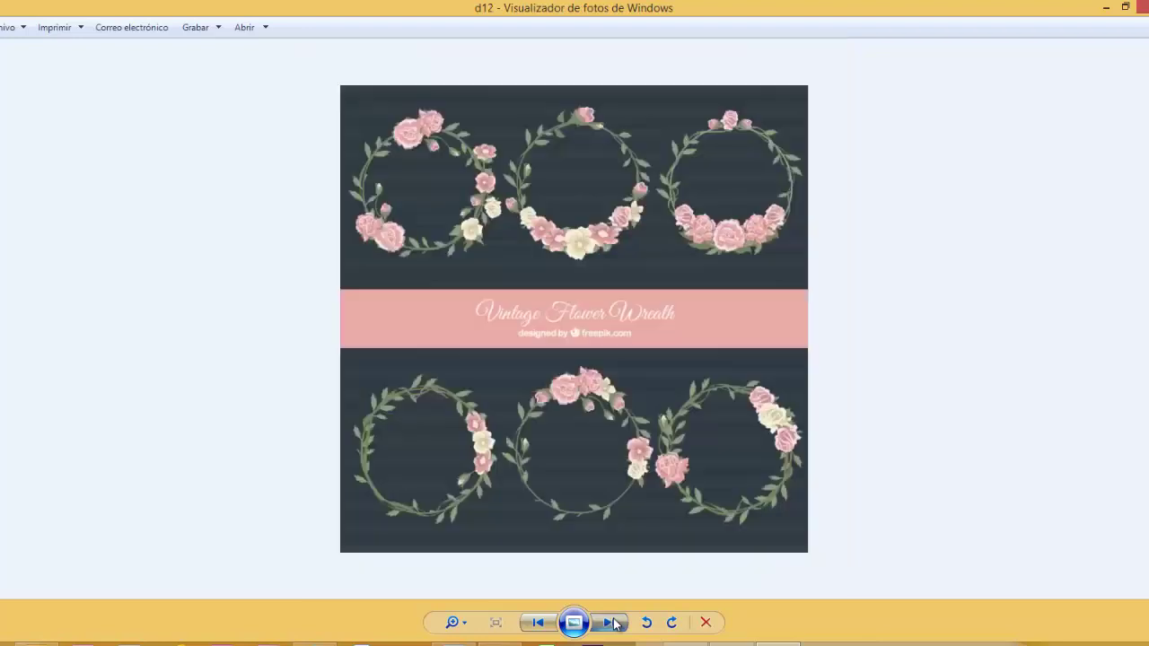
left_click(613, 623)
left_click(613, 623)
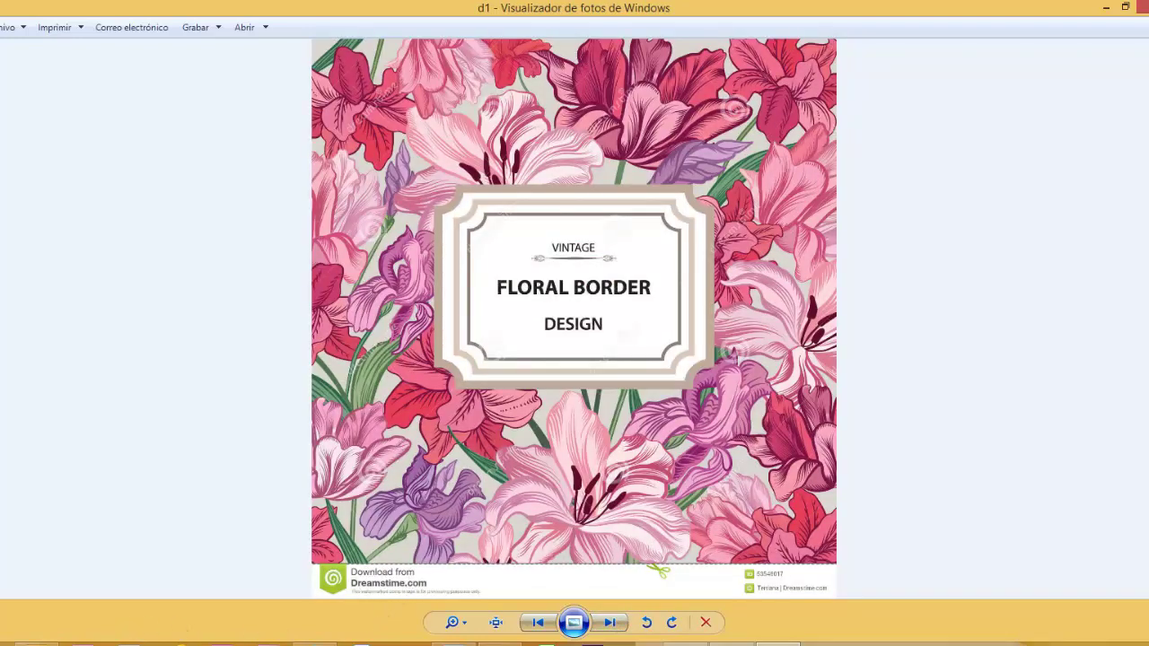
left_click(49, 644)
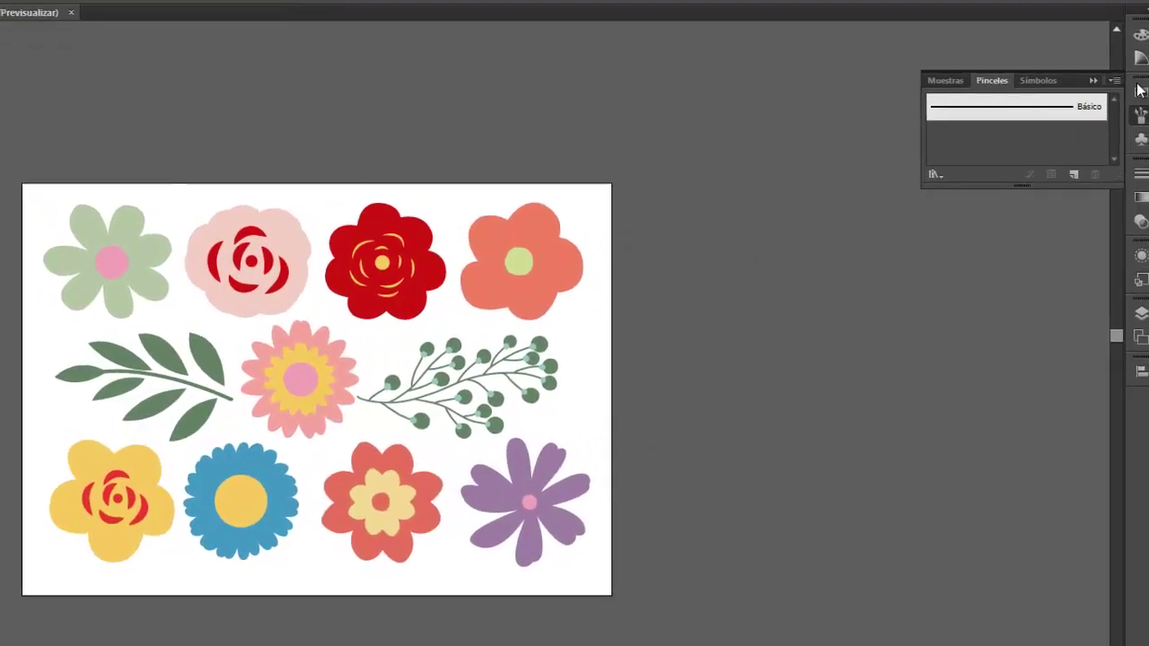
Step: Turn the orange flower, red flower and pink rose into swatches, deleting each from the artboard
left_click(1132, 74)
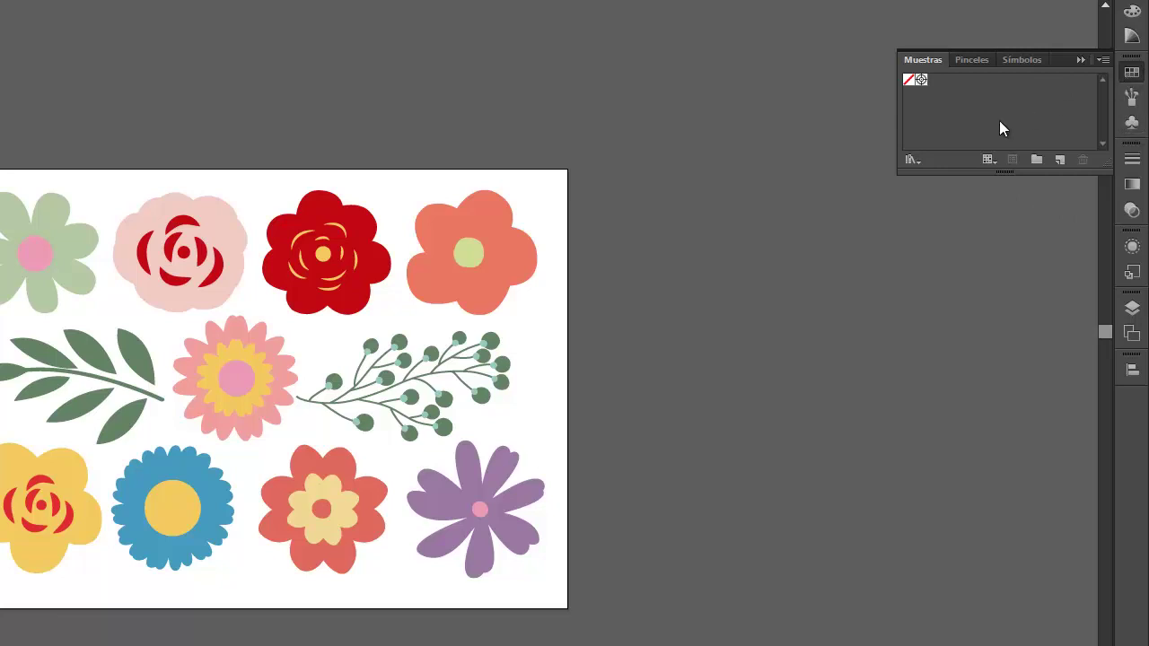
left_click_drag(417, 179, 564, 305)
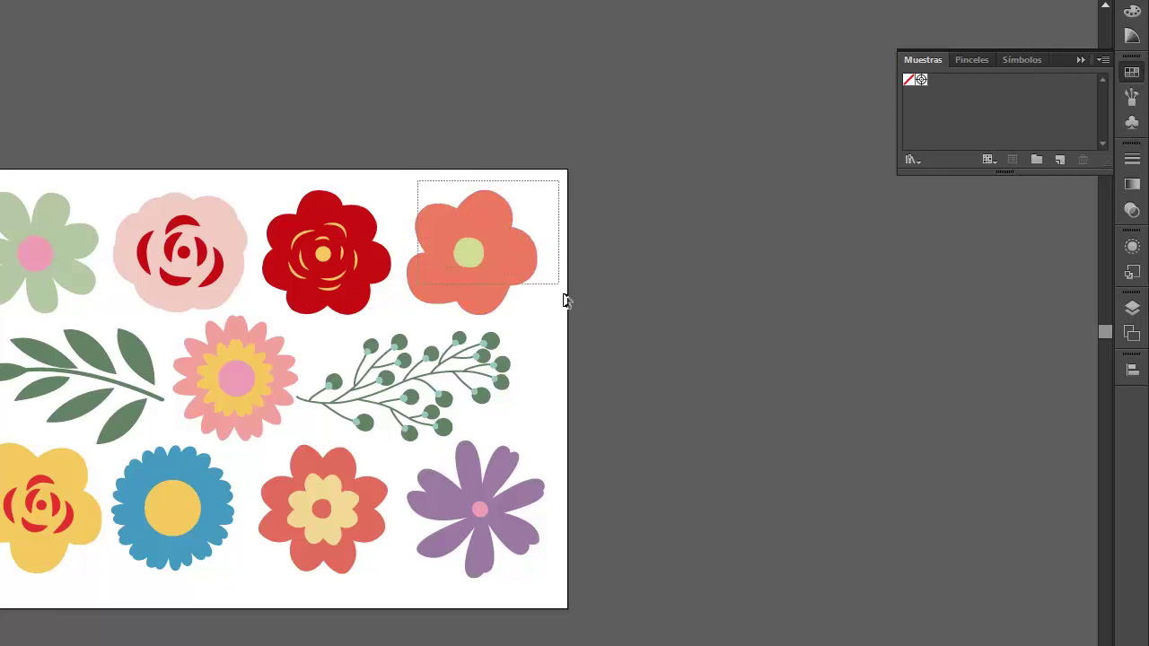
left_click_drag(503, 260, 935, 88)
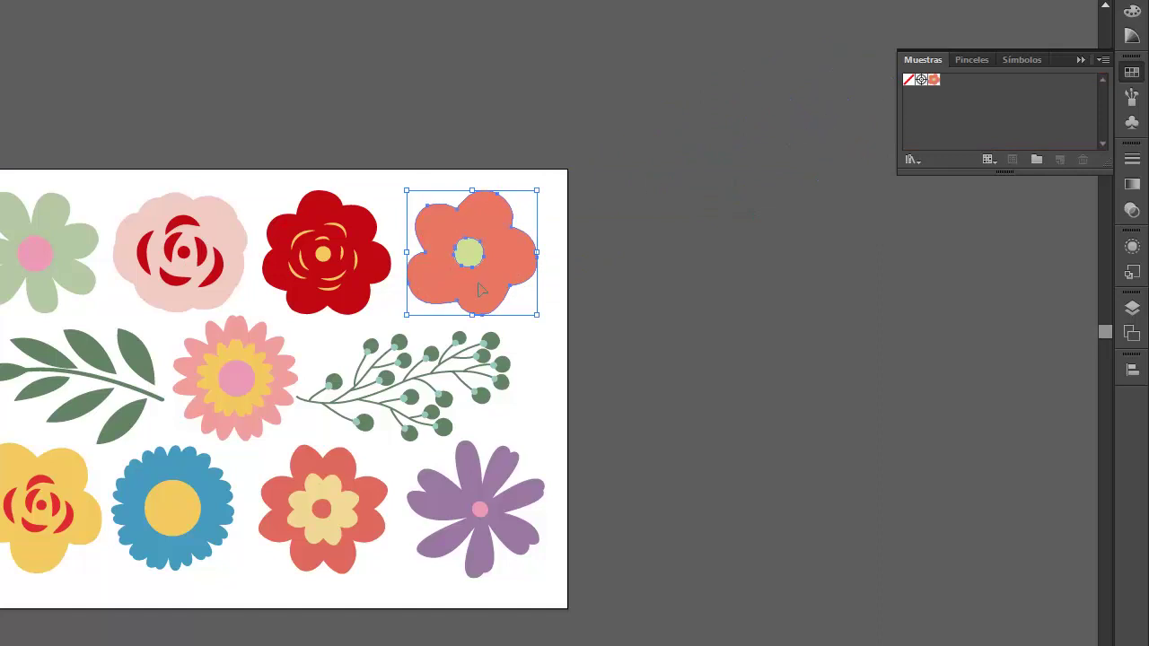
key("Delete")
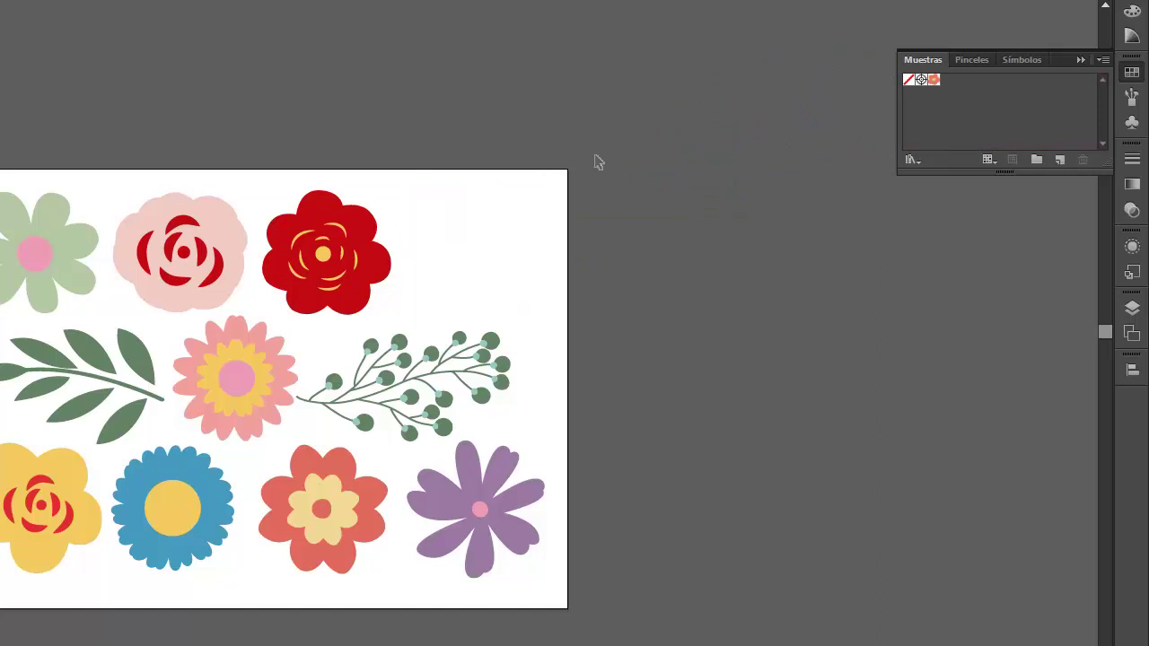
left_click_drag(259, 185, 441, 303)
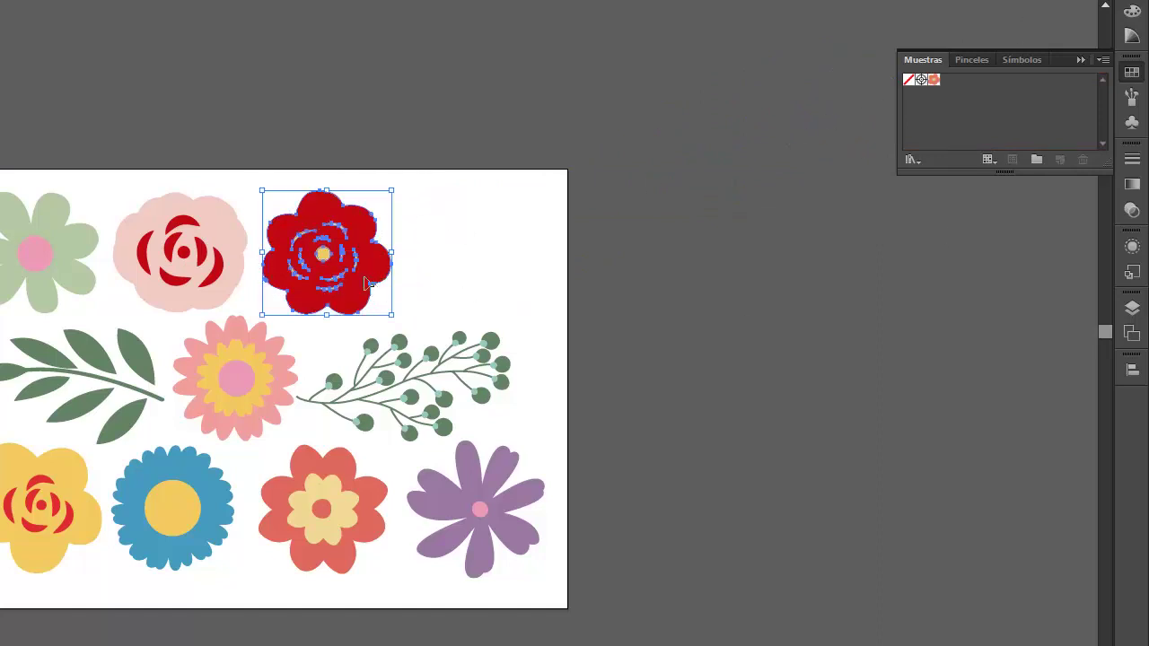
left_click_drag(366, 283, 949, 85)
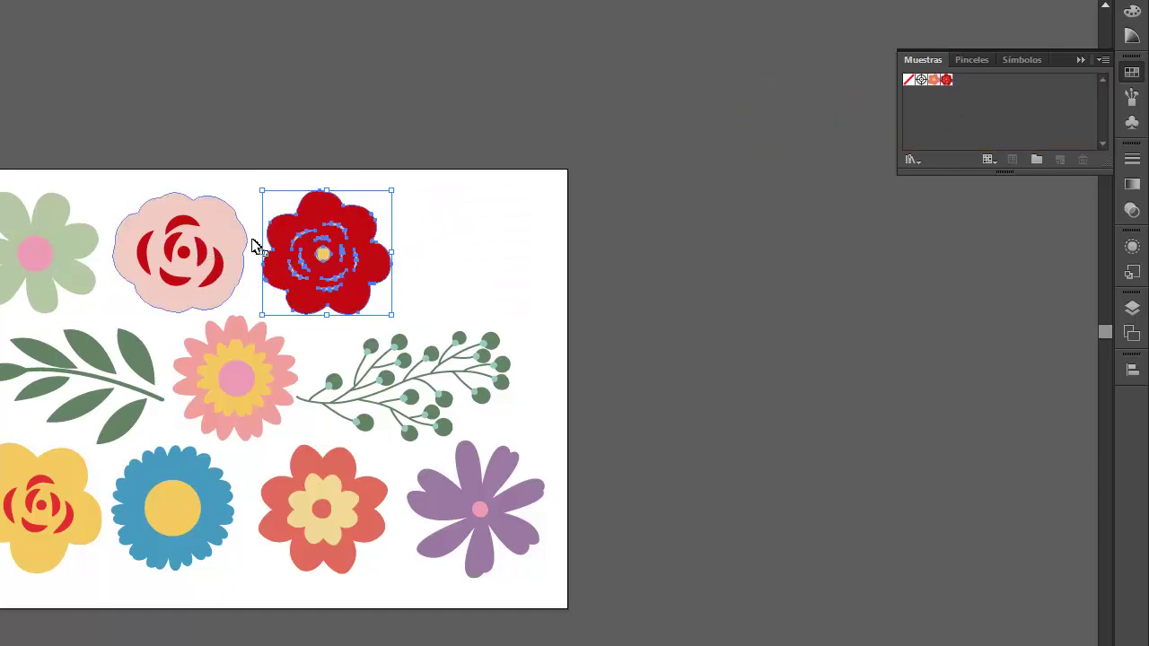
key("Delete")
left_click_drag(119, 187, 256, 292)
mouse_move(365, 278)
left_mouse_down()
mouse_move(1056, 158)
mouse_move(1047, 135)
left_mouse_up()
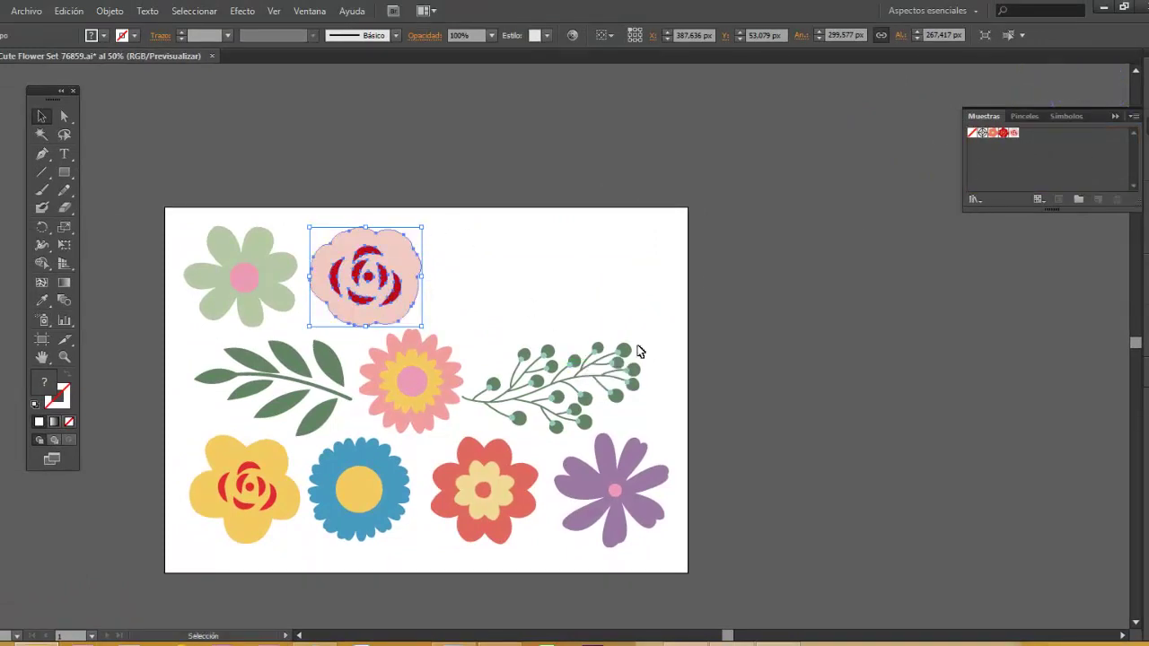
key("Delete")
left_click_drag(180, 223, 308, 323)
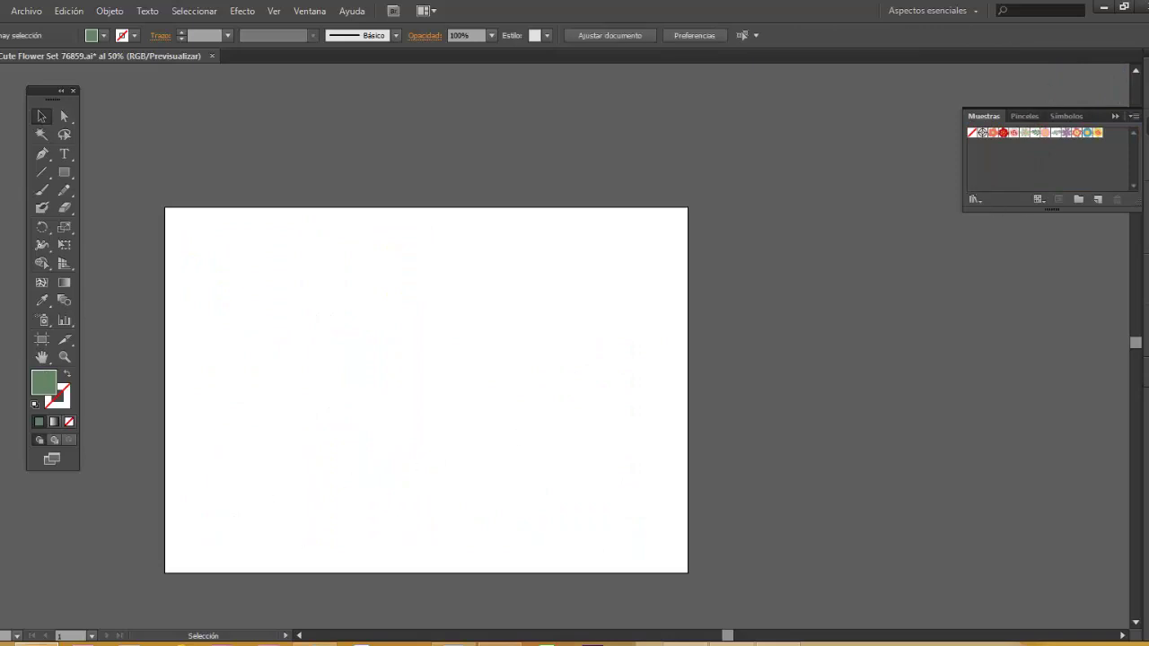
Step: Place a leaf branch swatch, tilt it slightly, and move it to the artboard's top
left_click(1046, 133)
left_click_drag(1046, 134, 539, 357)
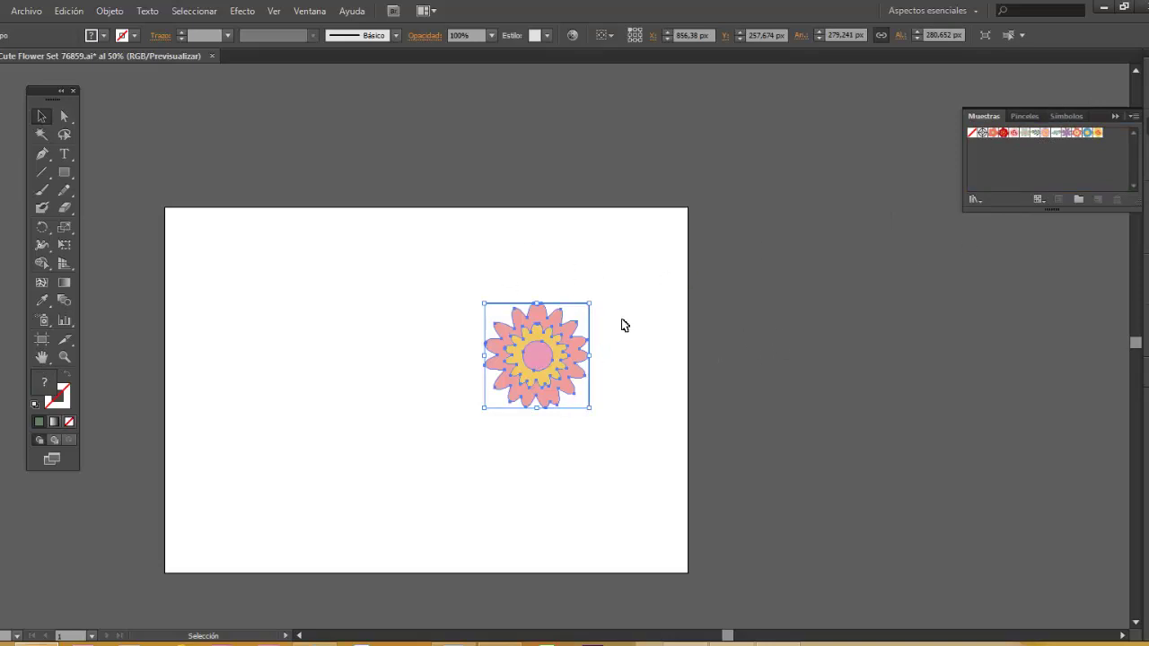
key("Delete")
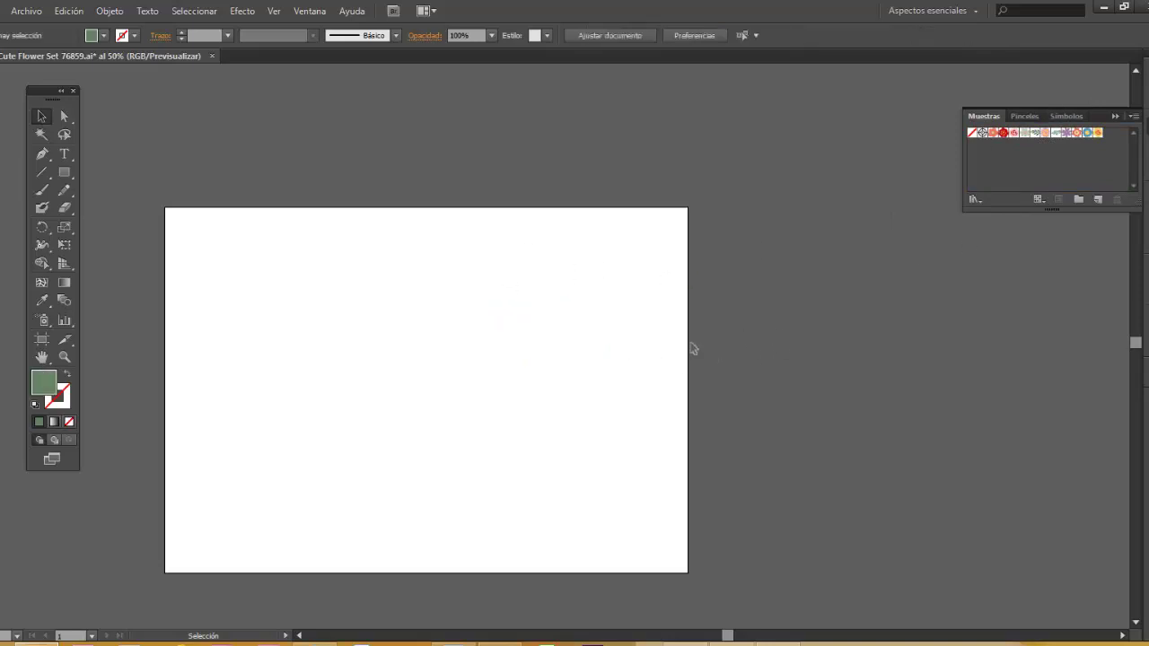
left_click_drag(1039, 140, 515, 342)
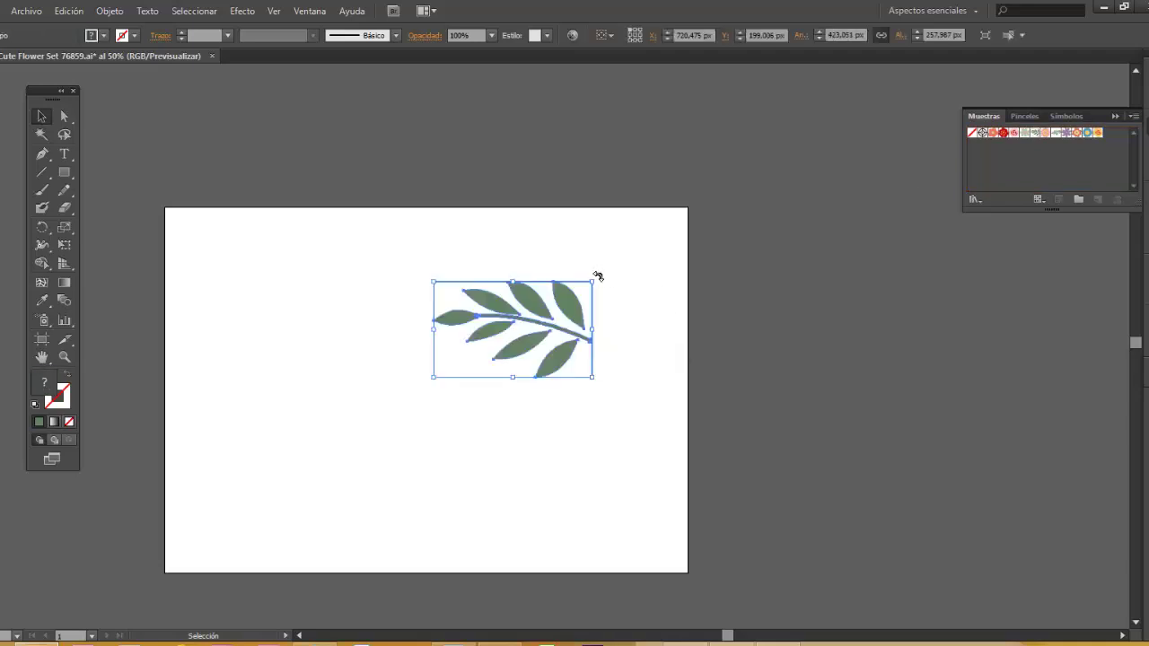
left_click_drag(597, 283, 601, 275)
mouse_move(600, 273)
left_mouse_down()
mouse_move(605, 310)
mouse_move(475, 296)
mouse_move(513, 296)
left_mouse_up()
mouse_move(486, 258)
left_mouse_down()
mouse_move(422, 325)
mouse_move(431, 301)
left_mouse_up()
left_click(475, 336)
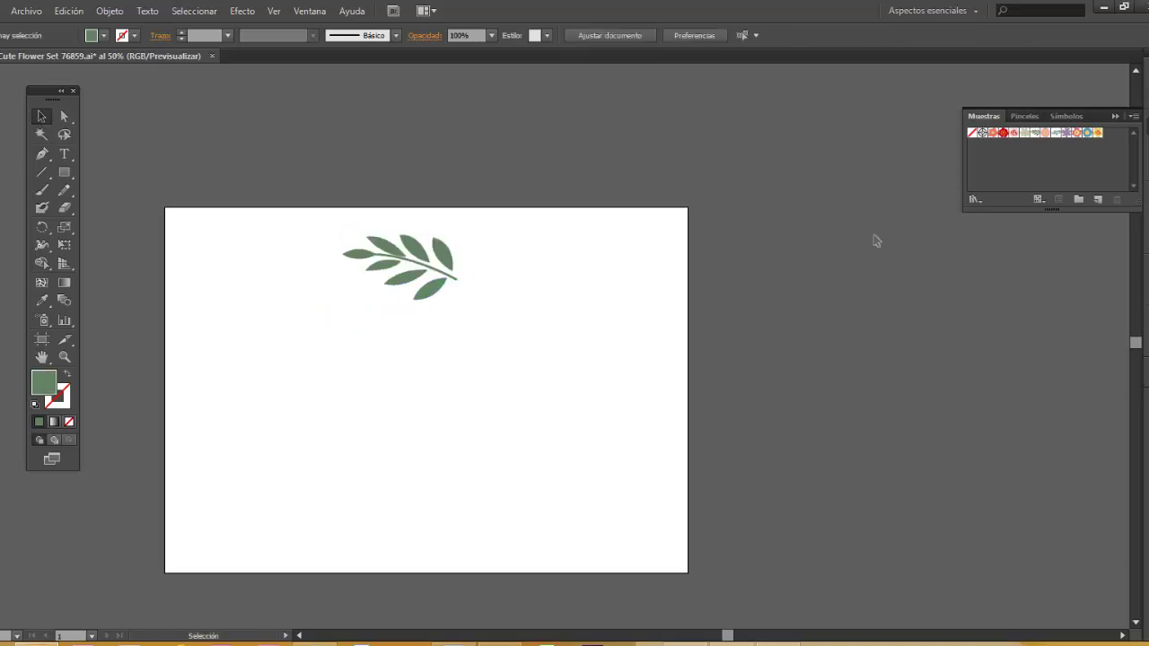
Step: Add a rotated, shrunk berry branch at the top-left, meeting the leaf branch
left_click_drag(1037, 132, 514, 346)
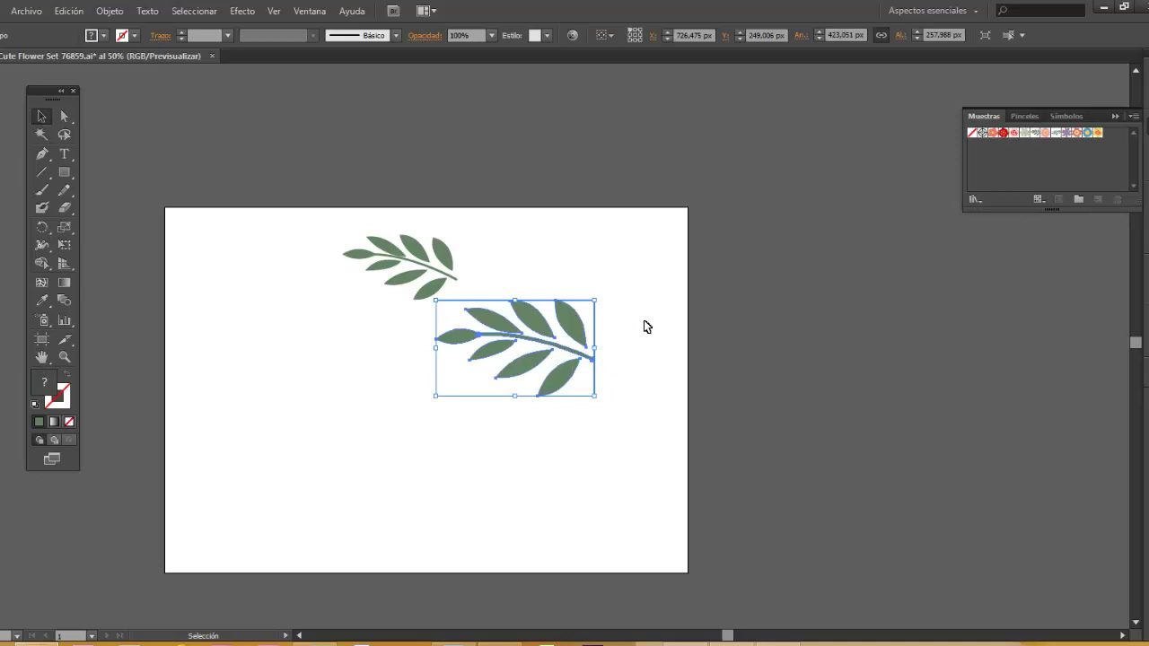
key("Delete")
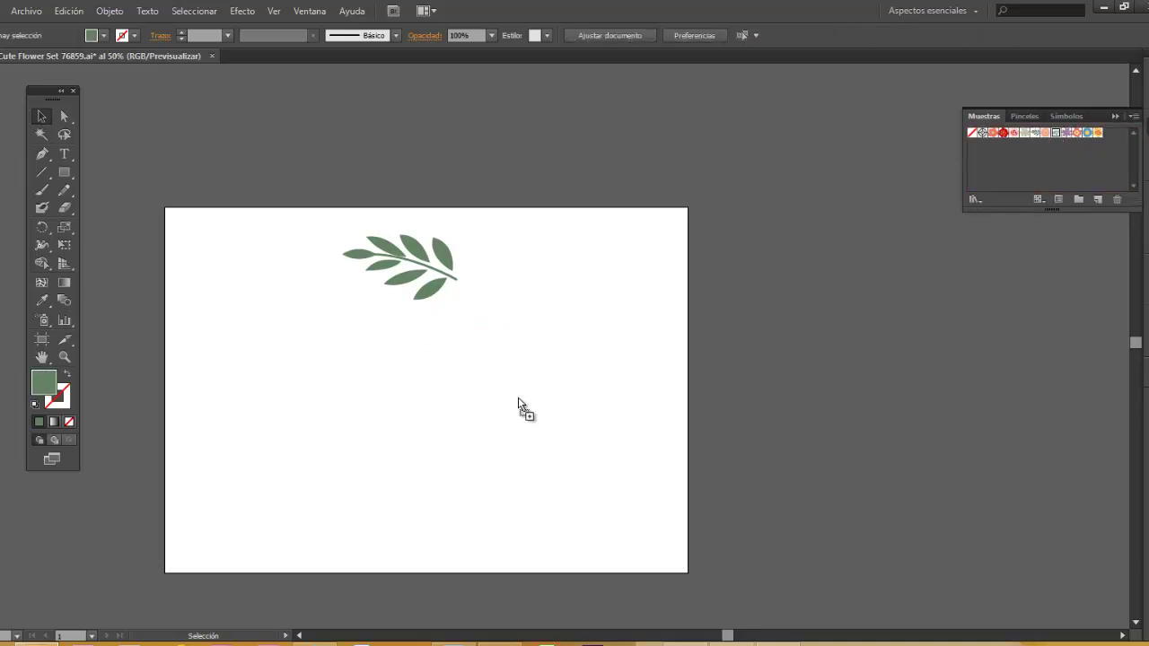
left_click_drag(1058, 139, 519, 400)
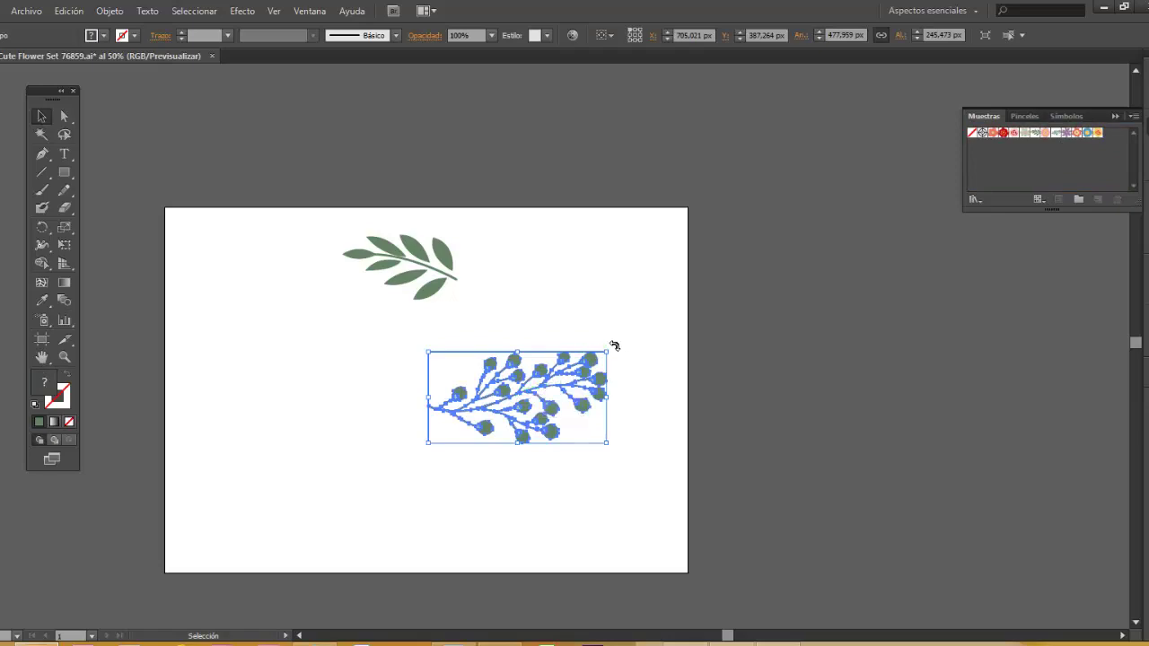
left_click_drag(614, 346, 416, 481)
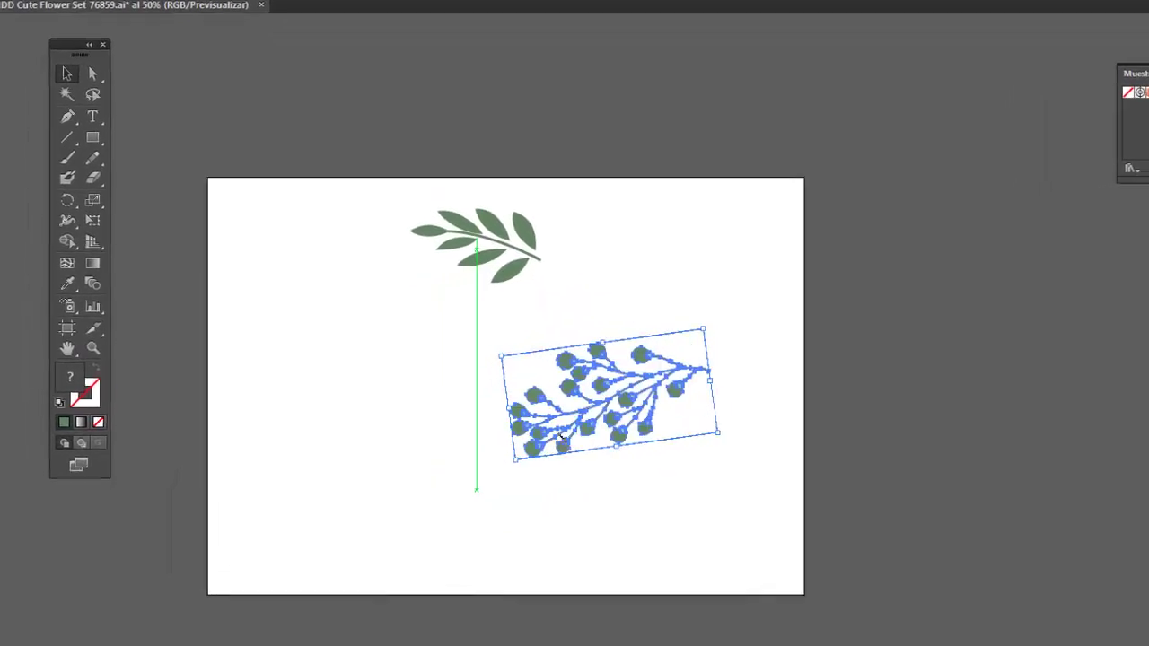
mouse_move(705, 327)
left_mouse_down()
mouse_move(620, 384)
mouse_move(671, 384)
left_mouse_up()
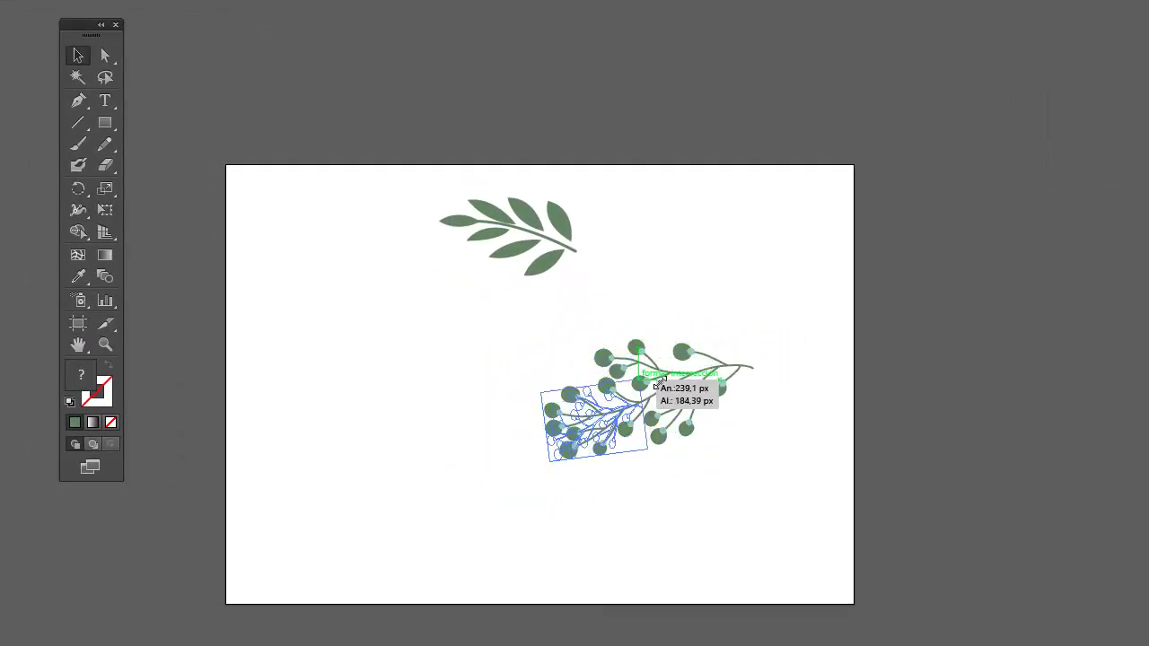
mouse_move(651, 418)
left_mouse_down()
mouse_move(388, 259)
mouse_move(399, 270)
left_mouse_up()
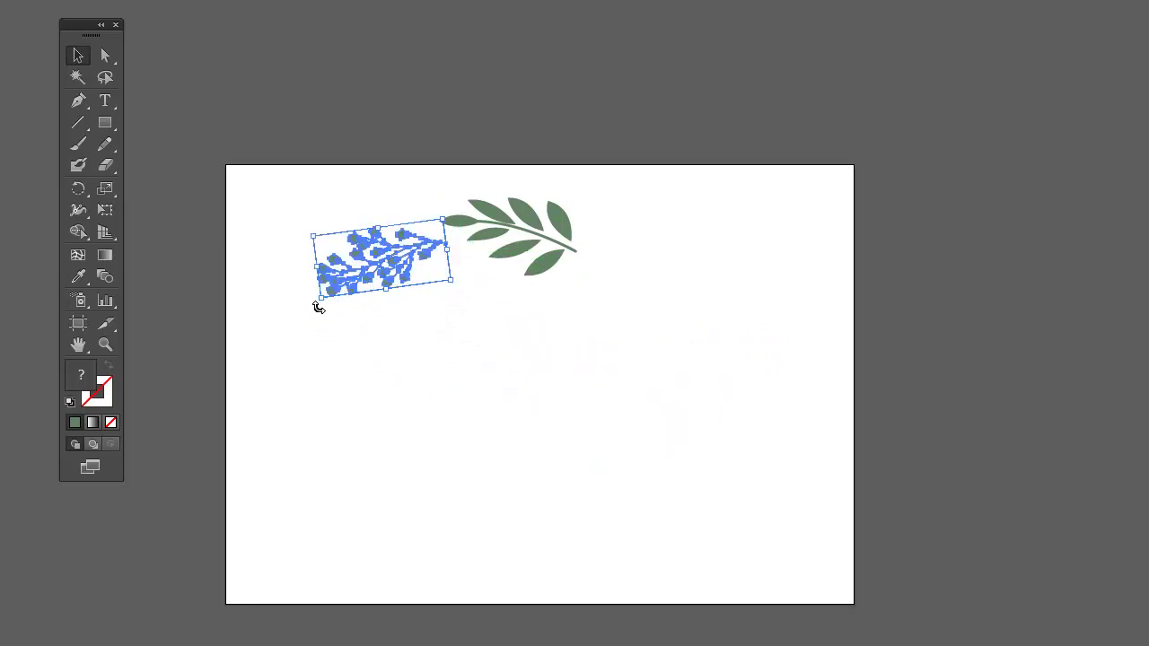
left_click_drag(318, 308, 329, 325)
left_click(464, 377)
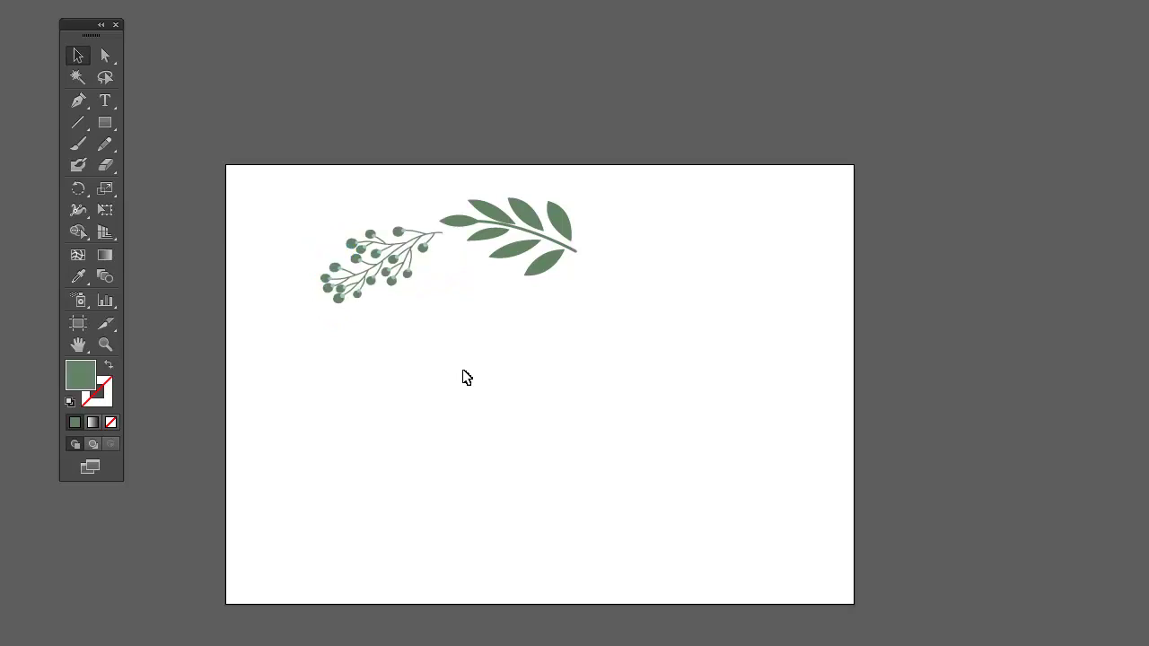
Step: Rotate a copy of the top leaf branch around the artboard centre down to the bottom
left_click(79, 194)
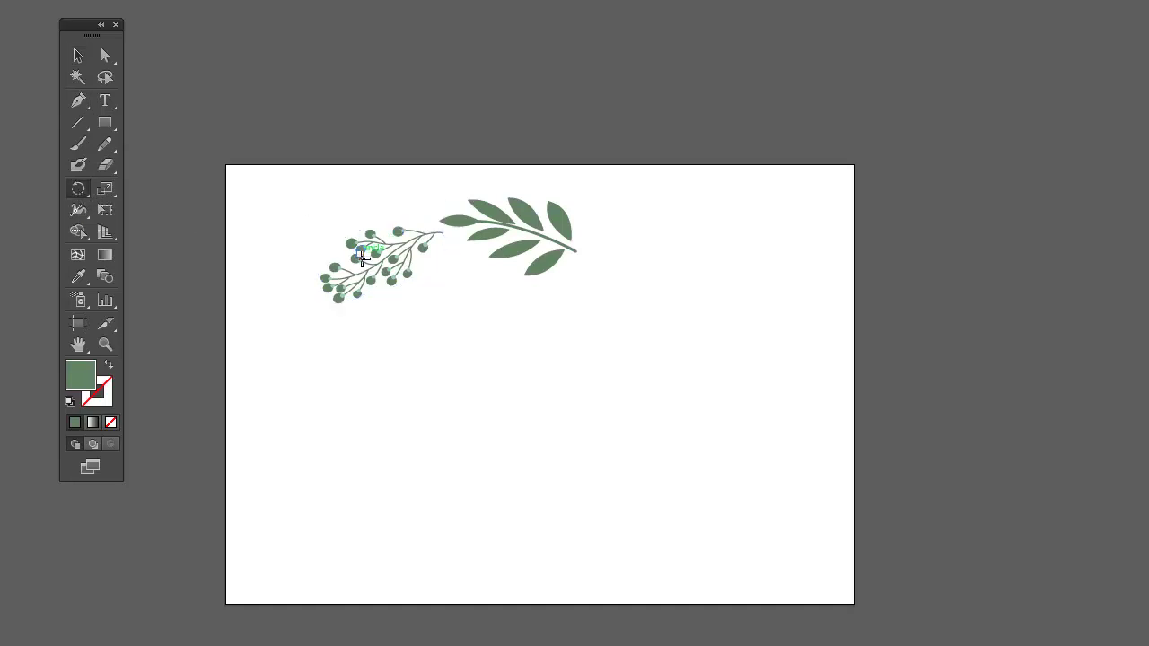
left_click(364, 260)
left_click(79, 56)
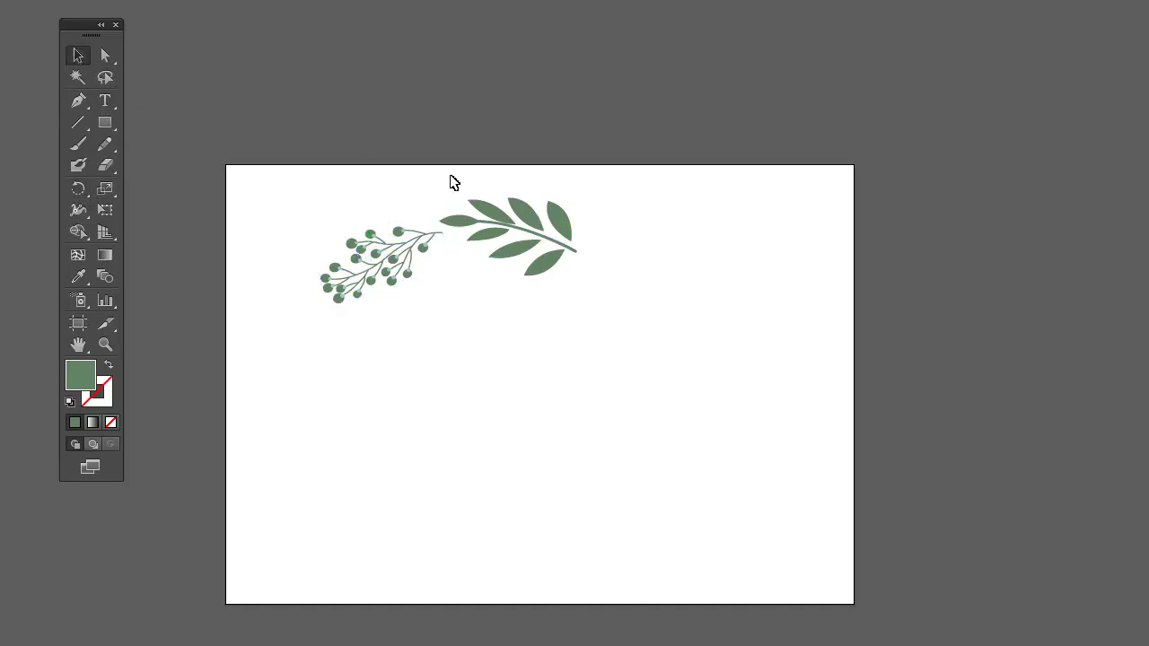
left_click(539, 238)
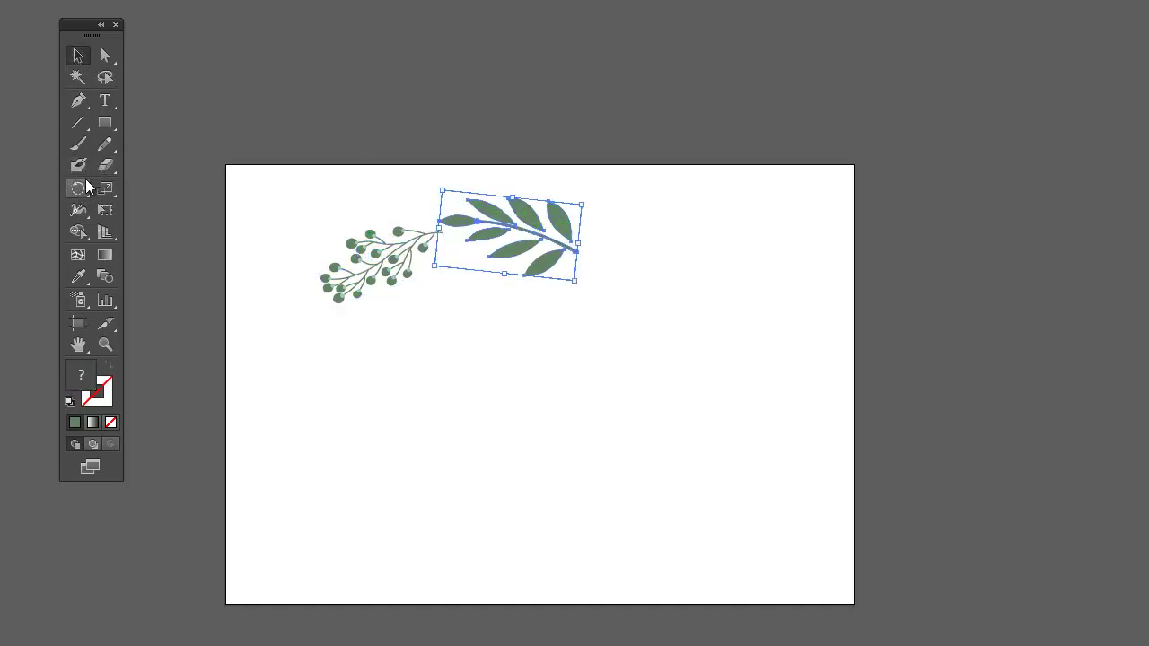
left_click(78, 189)
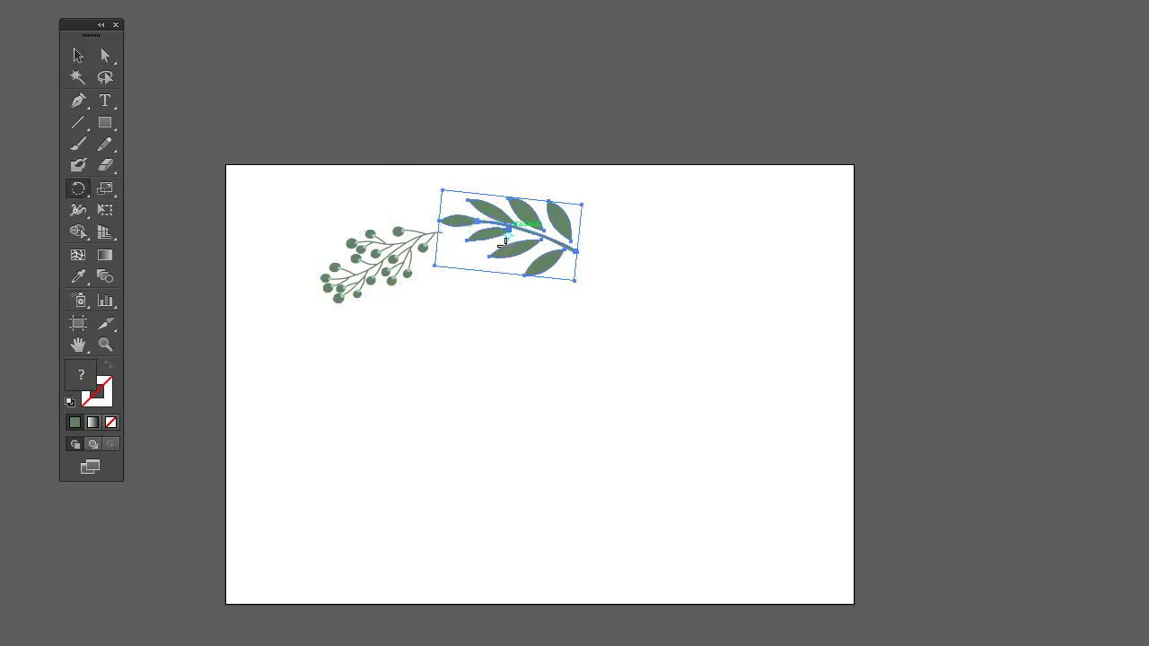
left_click(508, 324)
mouse_move(527, 254)
left_mouse_down()
mouse_move(375, 329)
mouse_move(371, 412)
left_mouse_up()
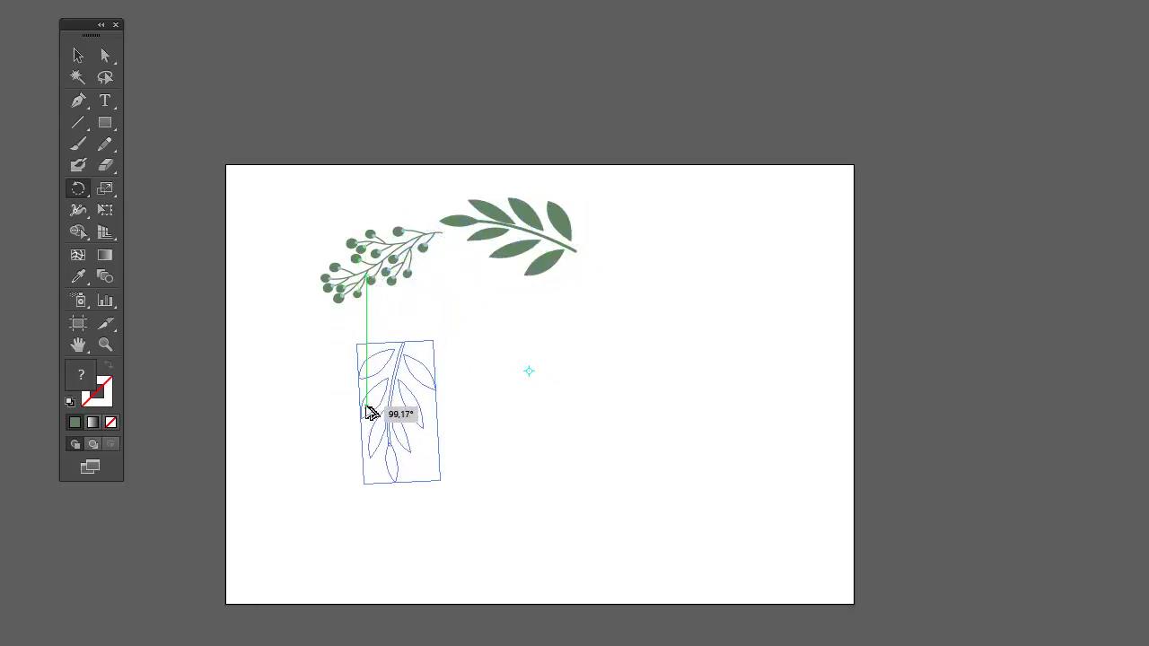
mouse_move(371, 412)
left_mouse_down()
mouse_move(477, 467)
mouse_move(538, 477)
mouse_move(529, 491)
mouse_move(542, 505)
left_mouse_up()
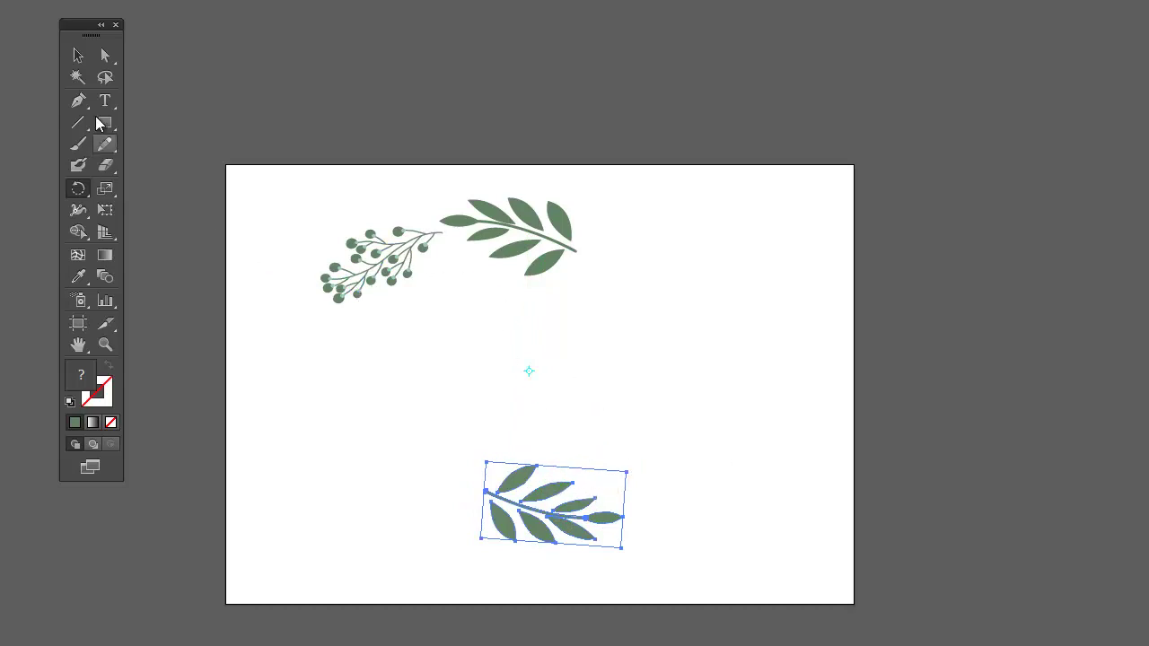
left_click(79, 55)
left_click(364, 268)
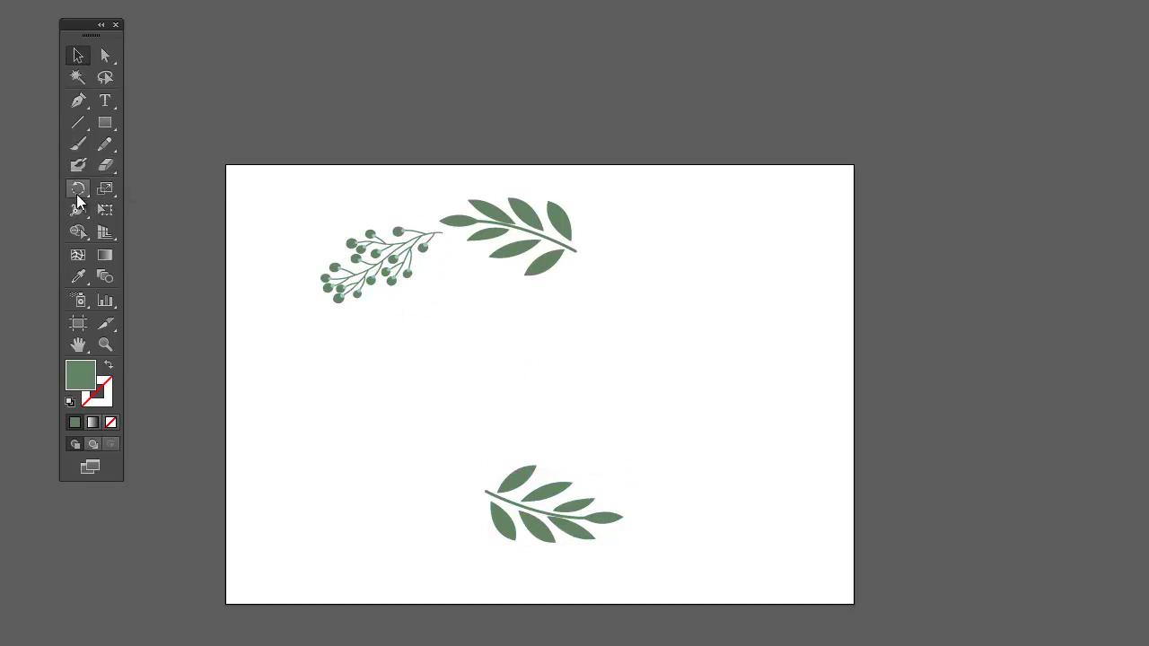
Step: Make a rotated copy of the berry branch
left_click(79, 188)
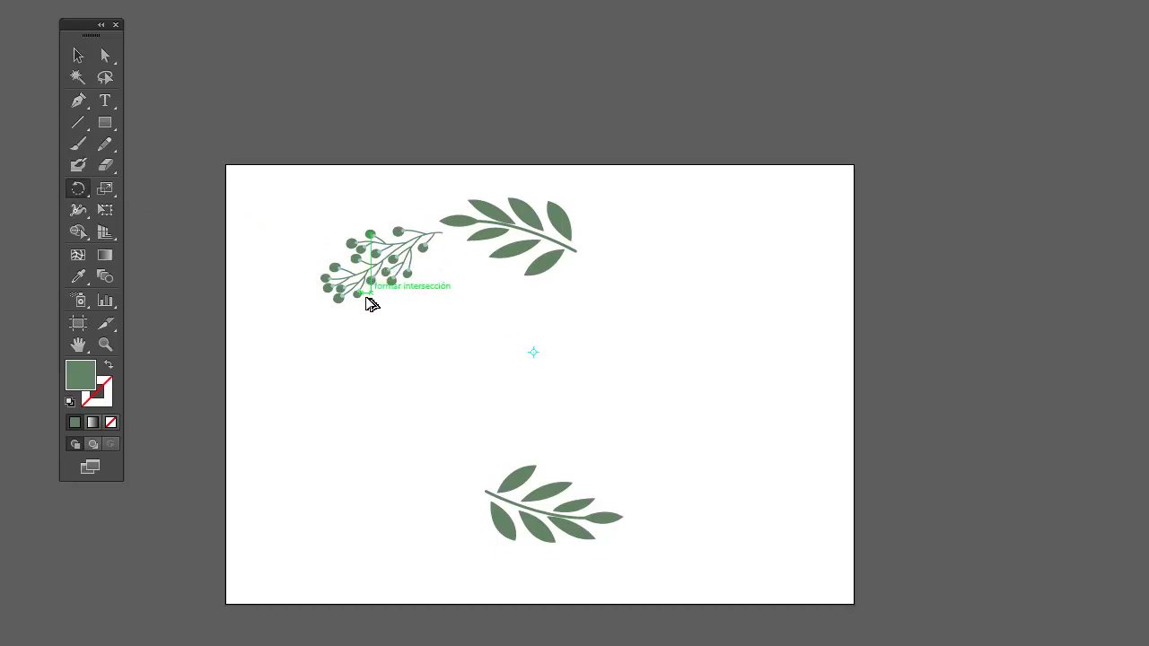
left_click_drag(369, 349, 315, 244)
key("ctrl+shift+a")
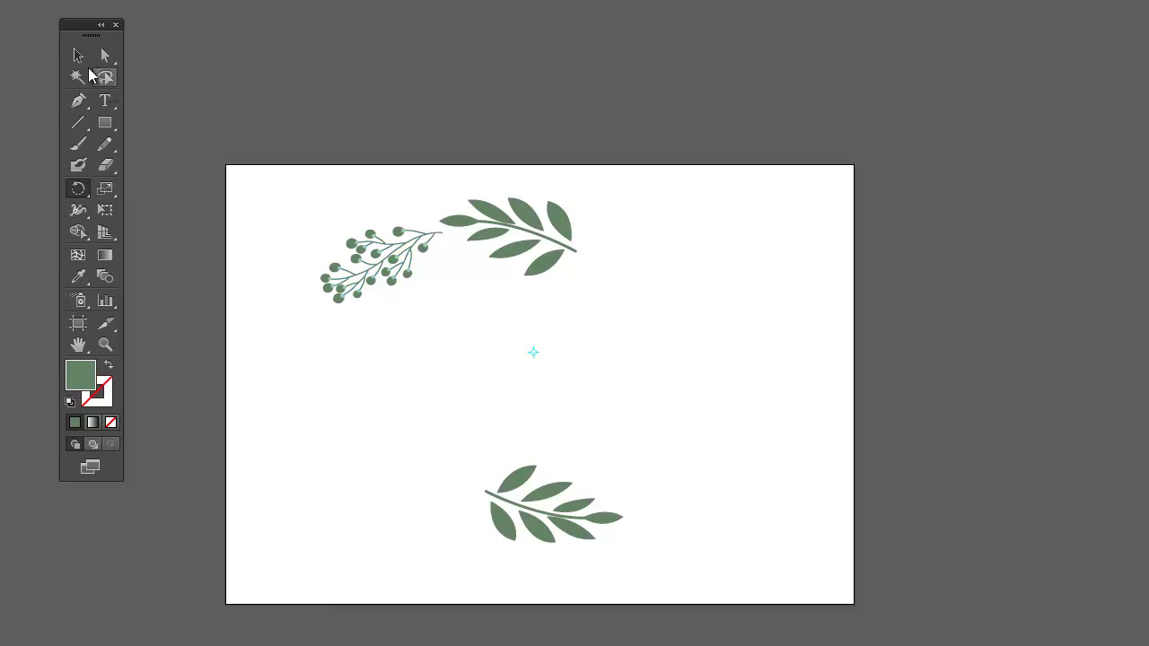
left_click(83, 59)
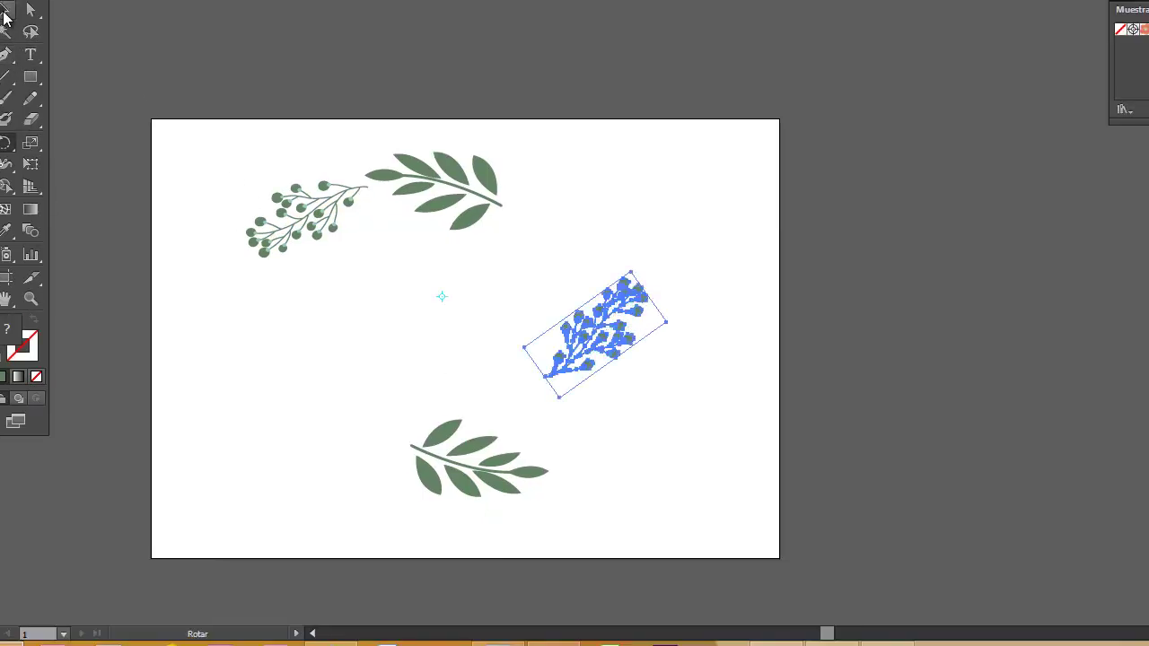
Step: Move the berry copy beside the bottom leaves and nudge the top leaf branch up
left_click(7, 10)
left_click_drag(567, 386, 584, 463)
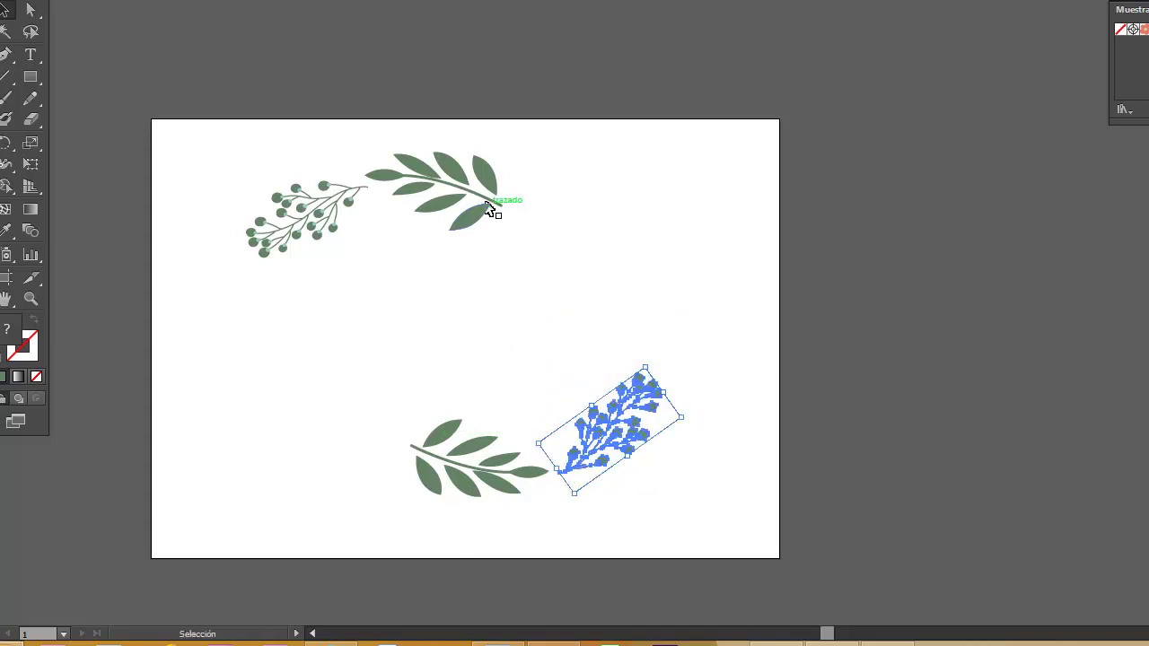
mouse_move(480, 215)
left_mouse_down()
mouse_move(493, 201)
mouse_move(491, 211)
left_mouse_up()
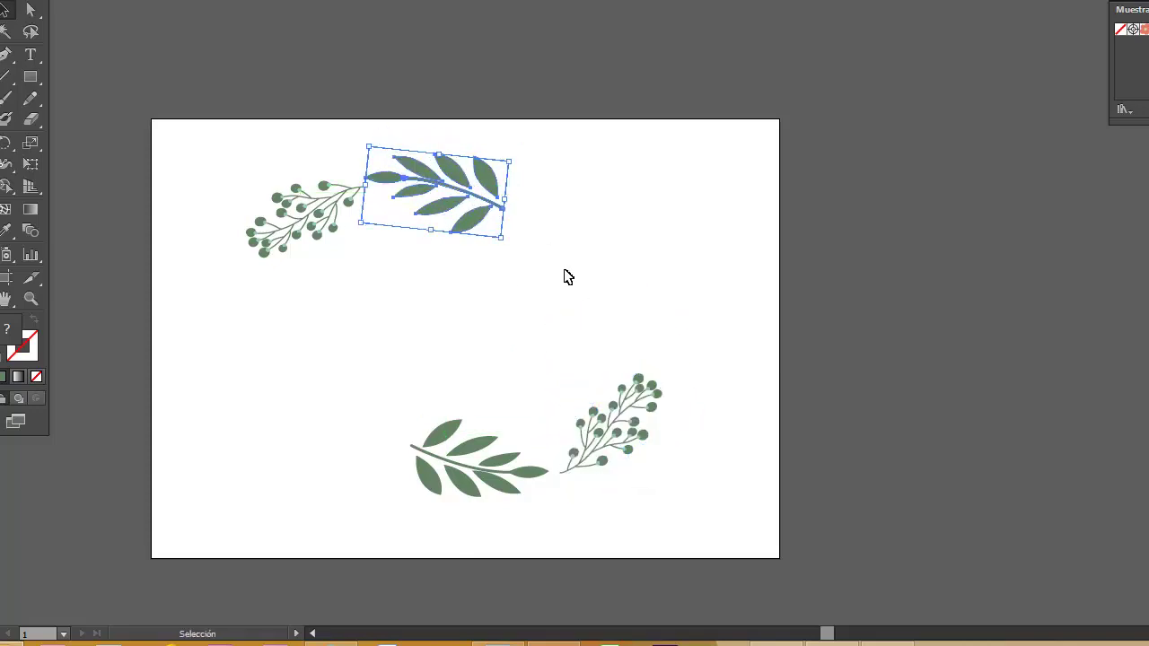
left_click(656, 274)
left_click(436, 474)
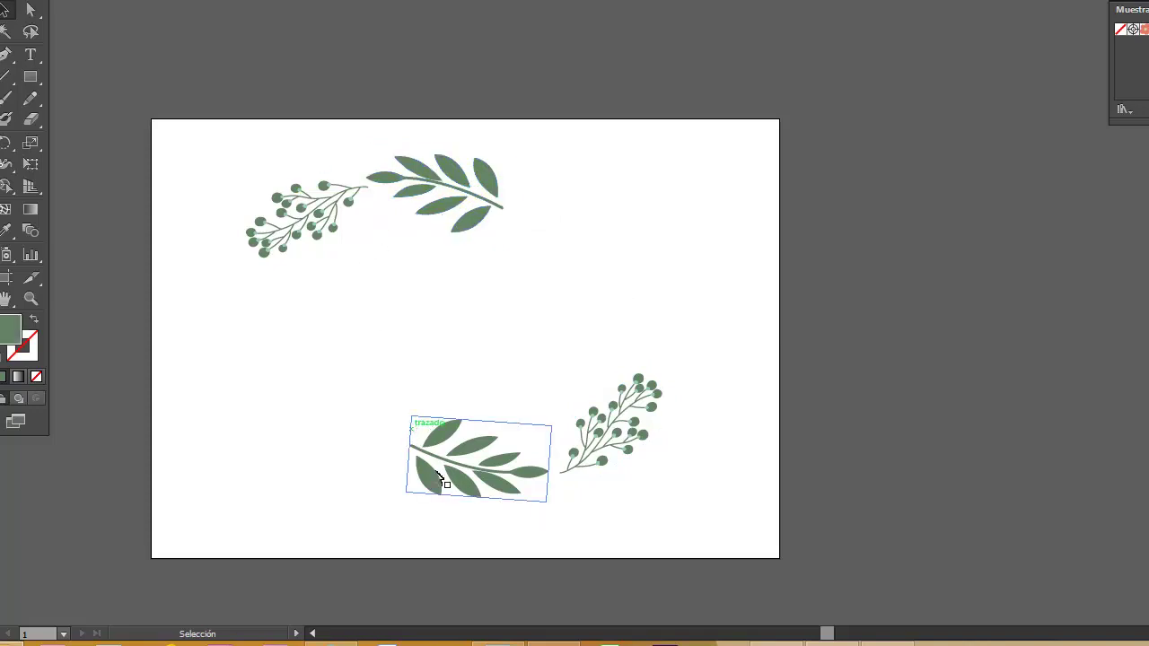
left_click(467, 339)
Step: Rotate a copy of the top berry and leaf sprigs around the centre onto the wreath's right side
left_click_drag(248, 170, 503, 257)
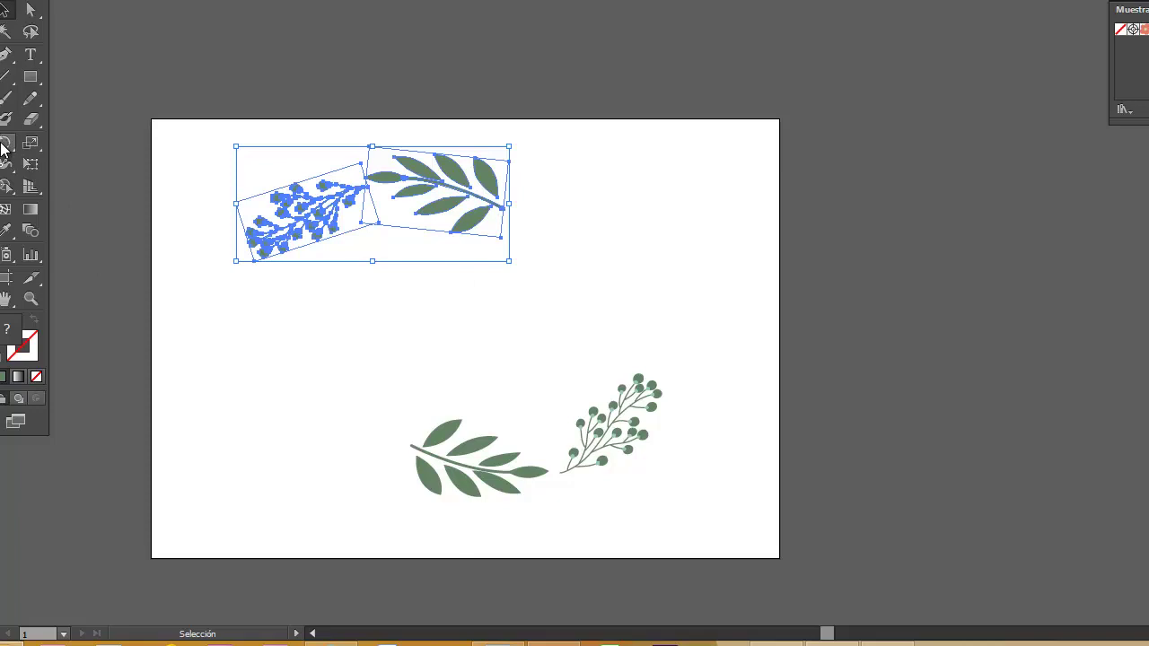
left_click(4, 145)
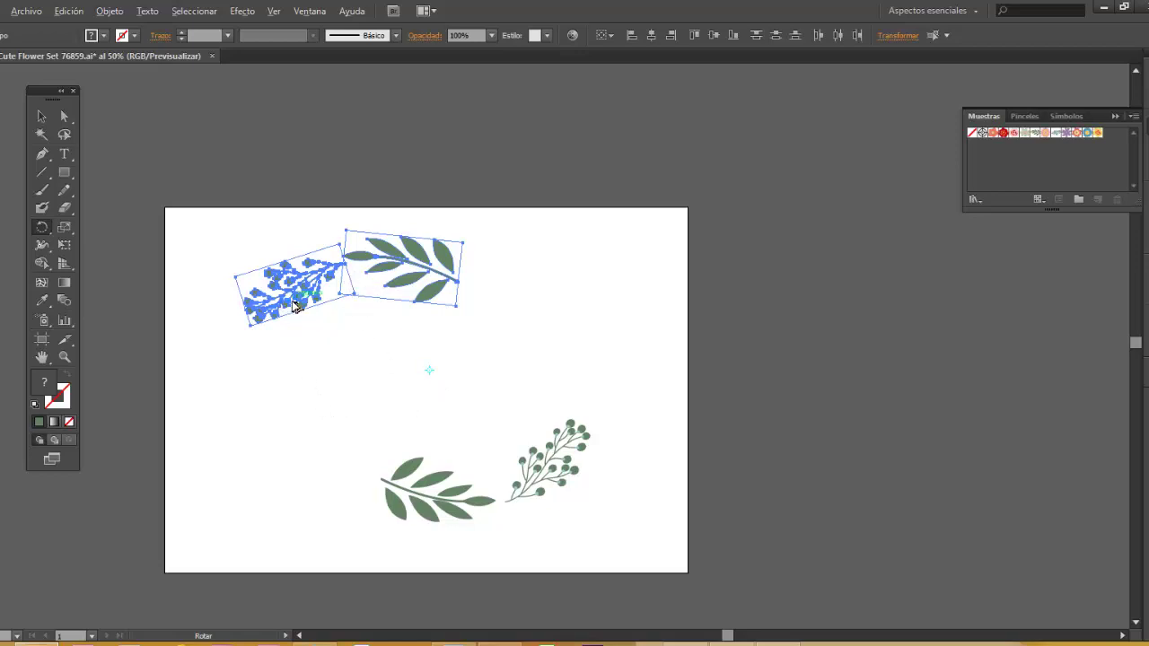
mouse_move(293, 307)
left_mouse_down()
mouse_move(339, 467)
mouse_move(376, 228)
left_mouse_up()
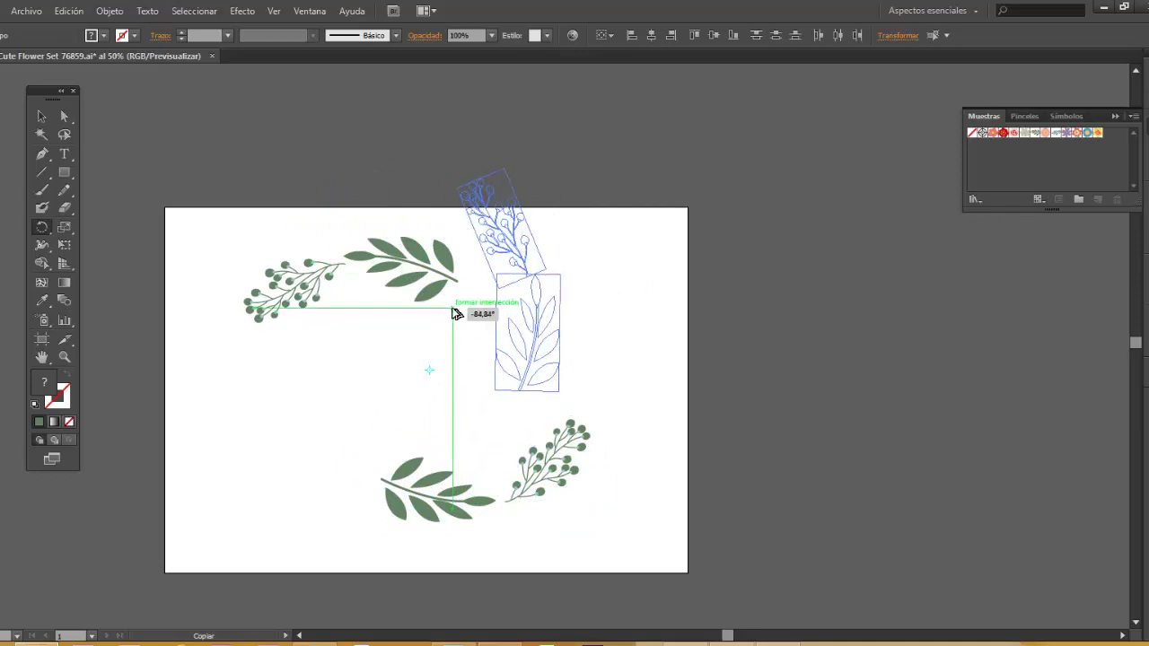
left_click_drag(375, 228, 450, 338)
left_click(42, 116)
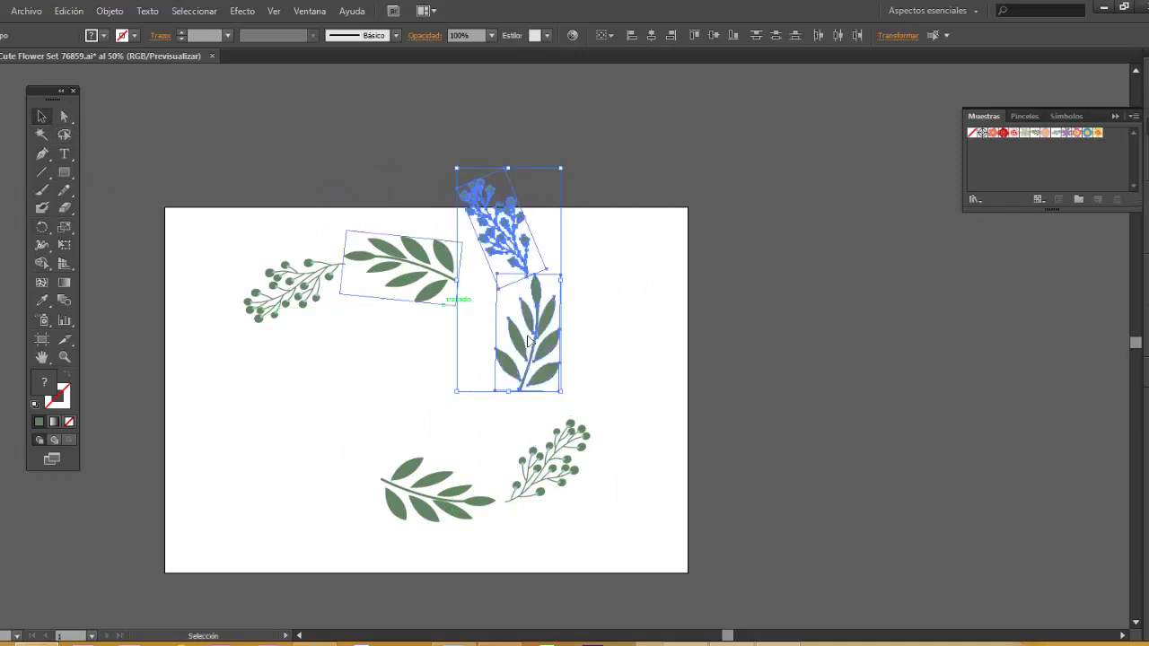
mouse_move(536, 364)
left_mouse_down()
mouse_move(598, 379)
mouse_move(660, 342)
mouse_move(662, 353)
left_mouse_up()
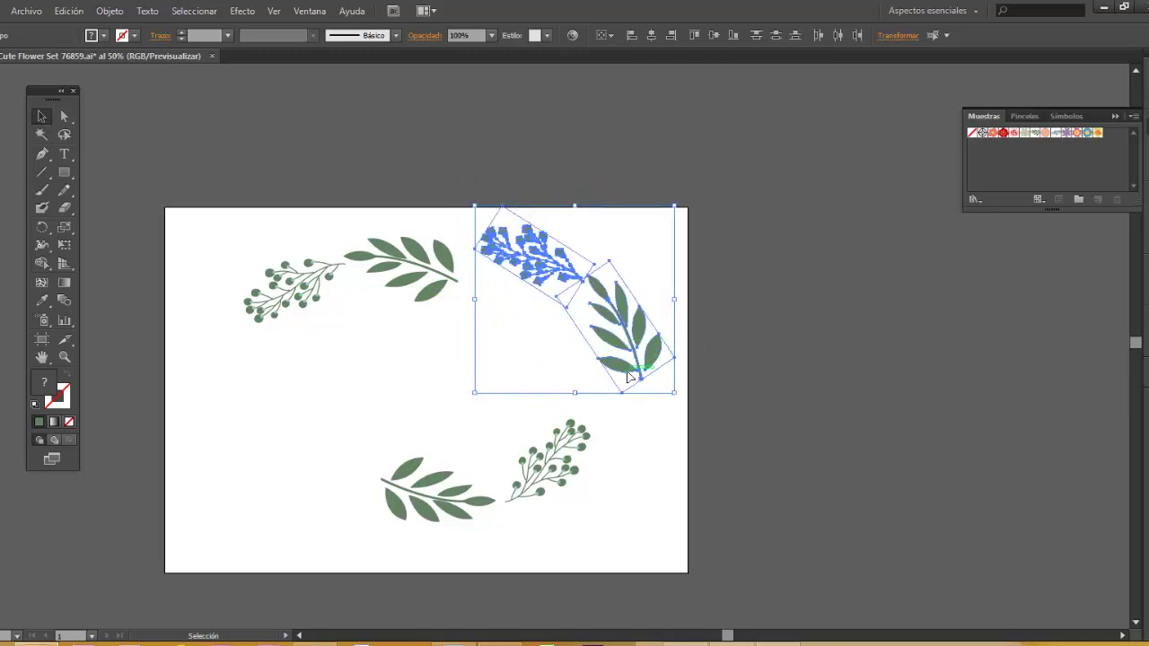
Step: Reposition and rotate the bottom, top-right, right, left and bottom-left sprigs to close the oval
left_click(545, 485)
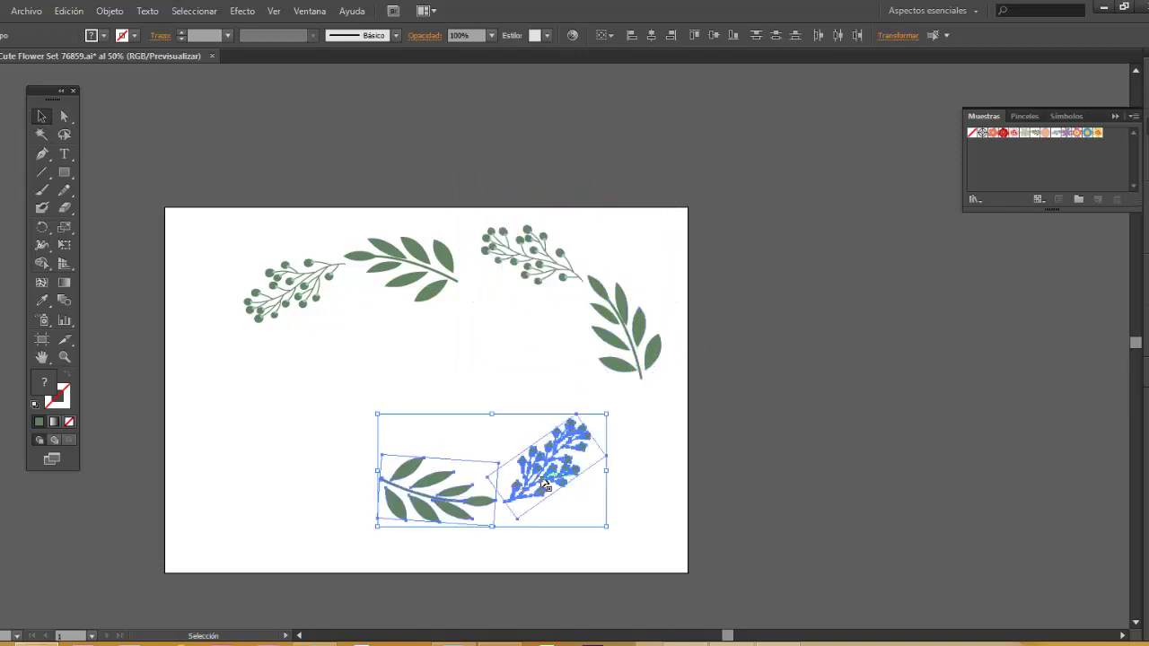
left_click_drag(545, 485, 539, 516)
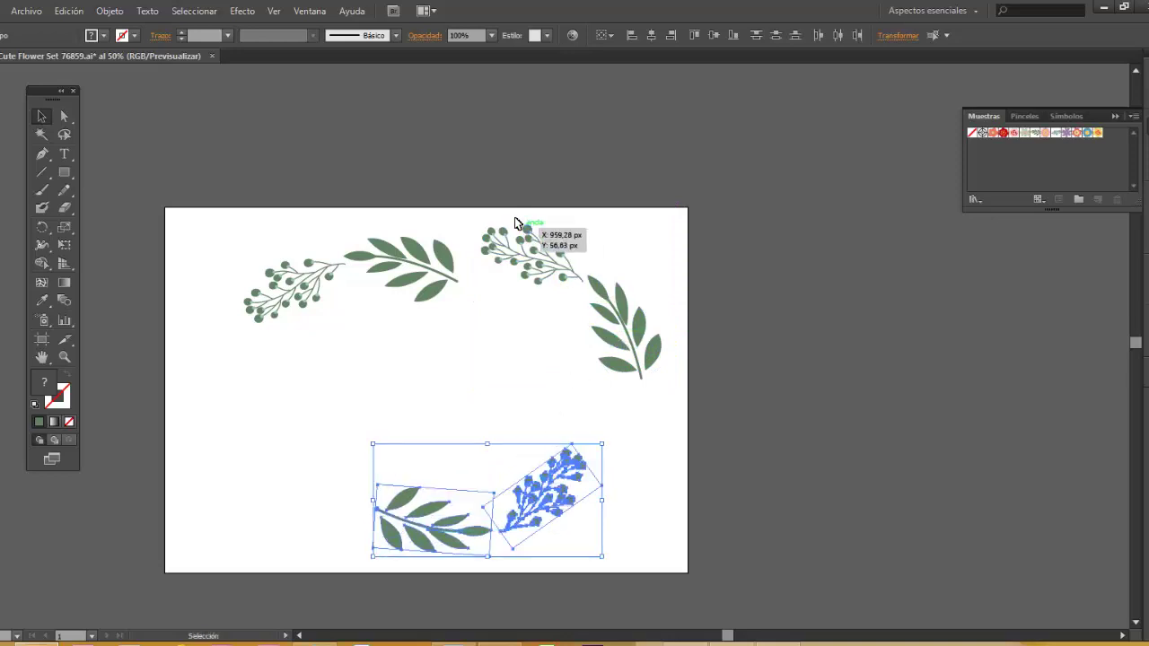
left_click_drag(516, 223, 502, 232)
left_click_drag(639, 348, 593, 406)
left_click_drag(249, 317, 278, 325)
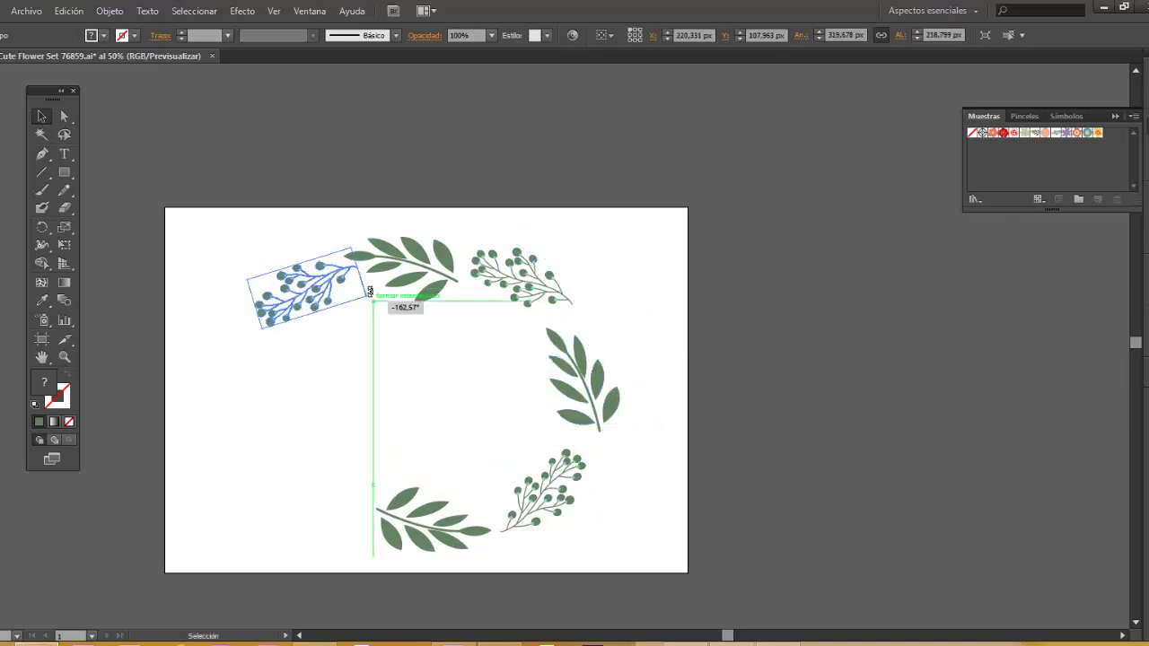
left_click_drag(373, 301, 374, 293)
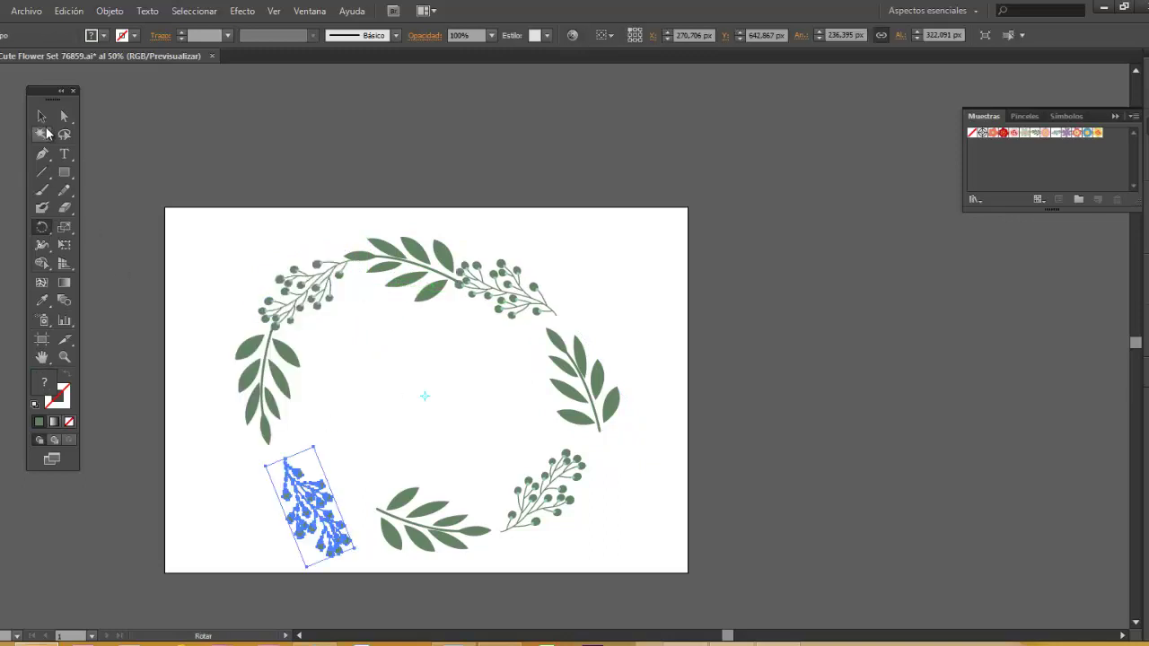
left_click(41, 116)
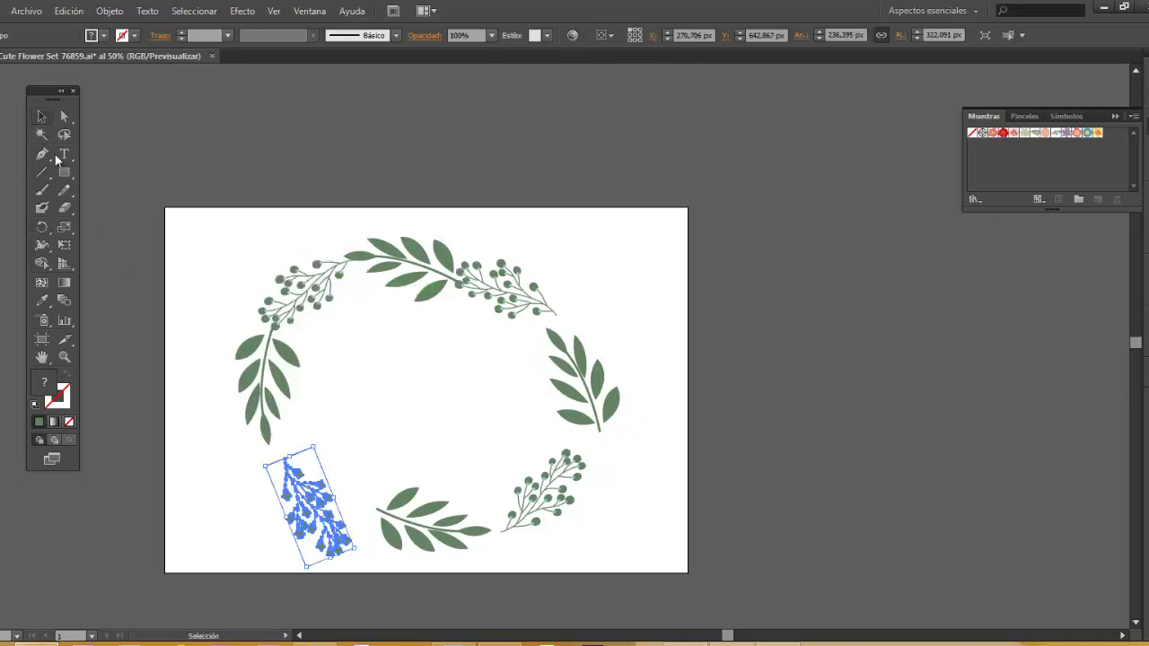
left_click_drag(360, 554, 376, 534)
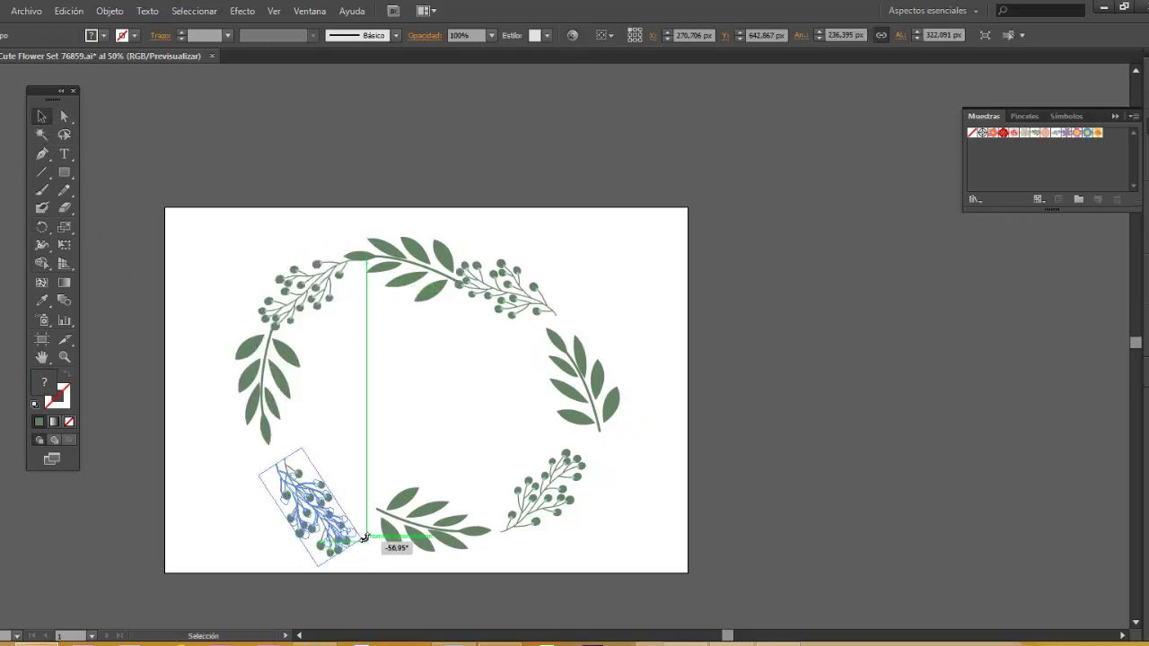
left_click_drag(296, 493, 296, 476)
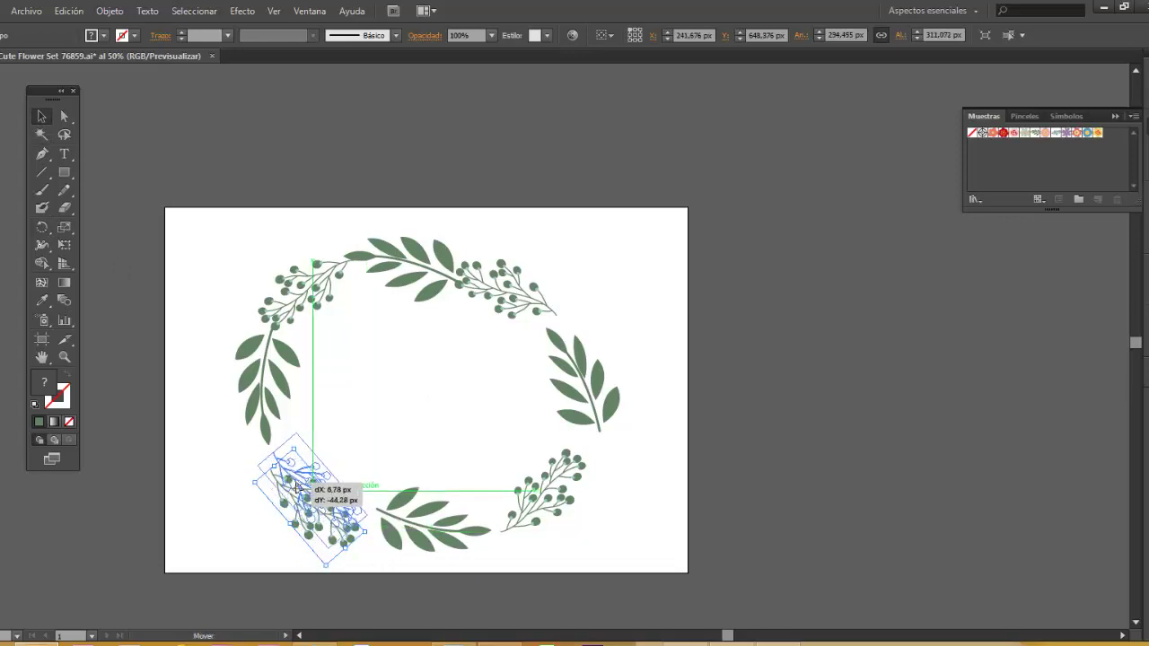
left_click(625, 482)
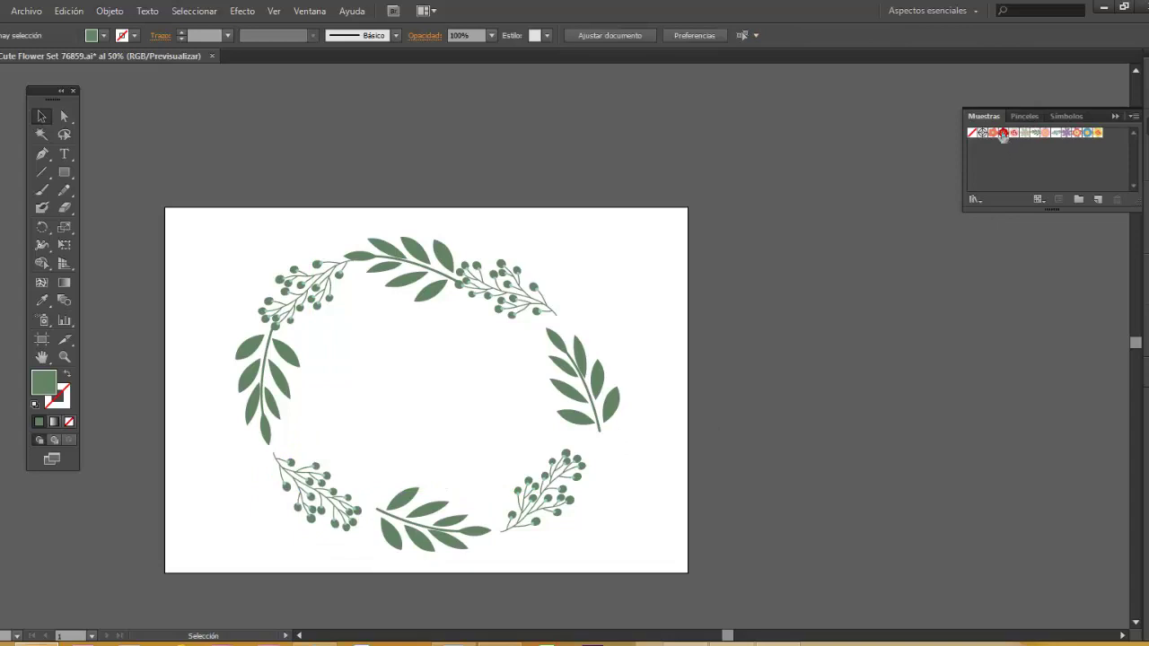
left_click(541, 311)
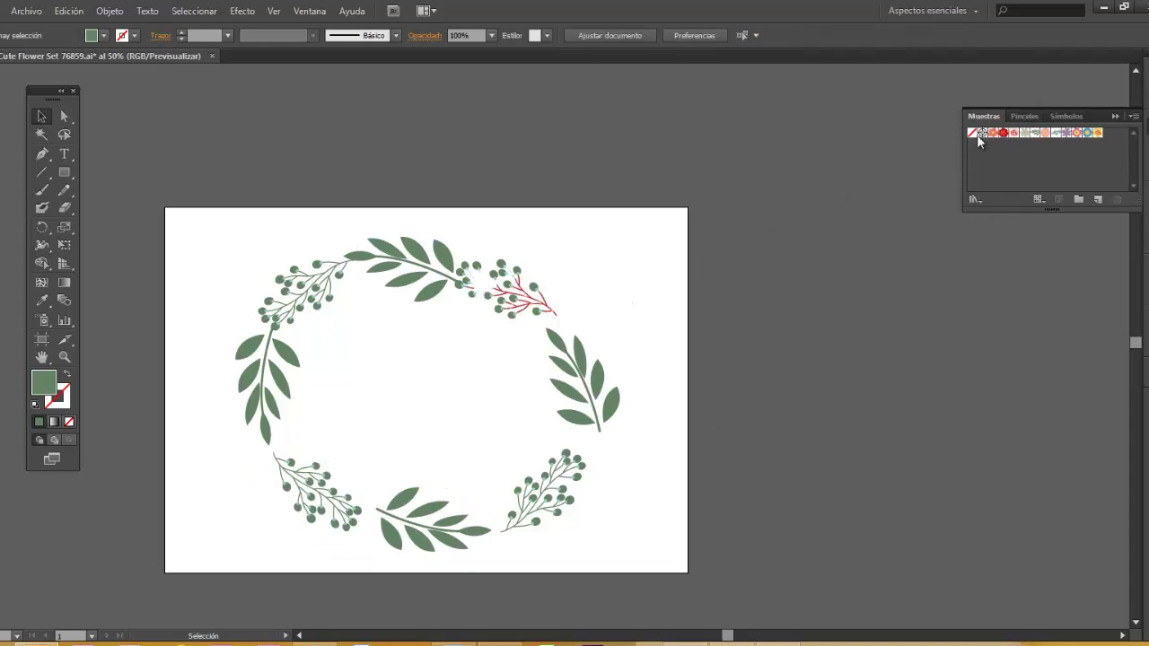
Step: Add a small red flower and a second small flower, with copies at the wreath's left and bottom
key("ctrl+shift+a")
left_click_drag(1003, 133, 650, 251)
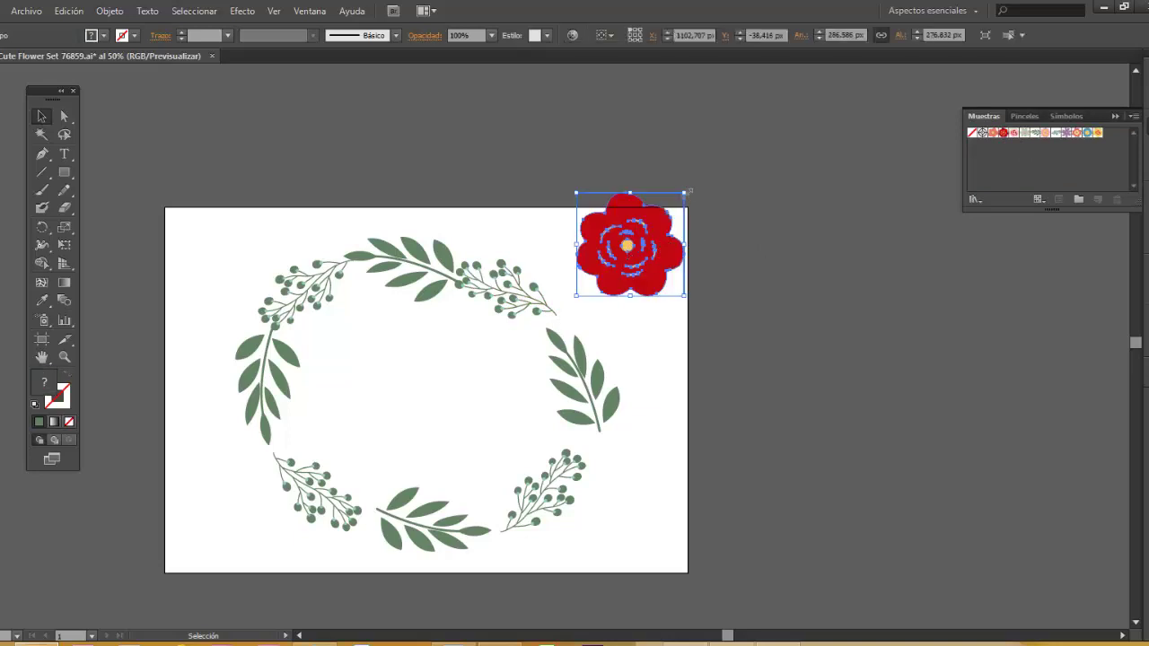
mouse_move(688, 189)
left_mouse_down()
mouse_move(627, 250)
mouse_move(363, 249)
left_mouse_up()
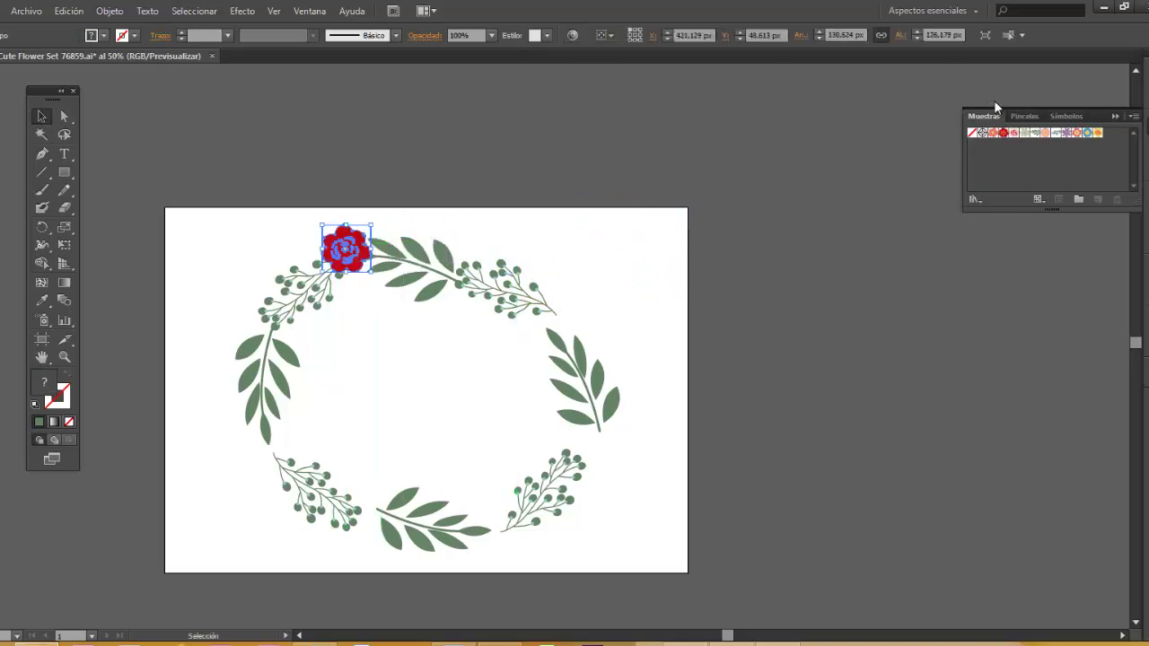
left_click_drag(1000, 142, 651, 261)
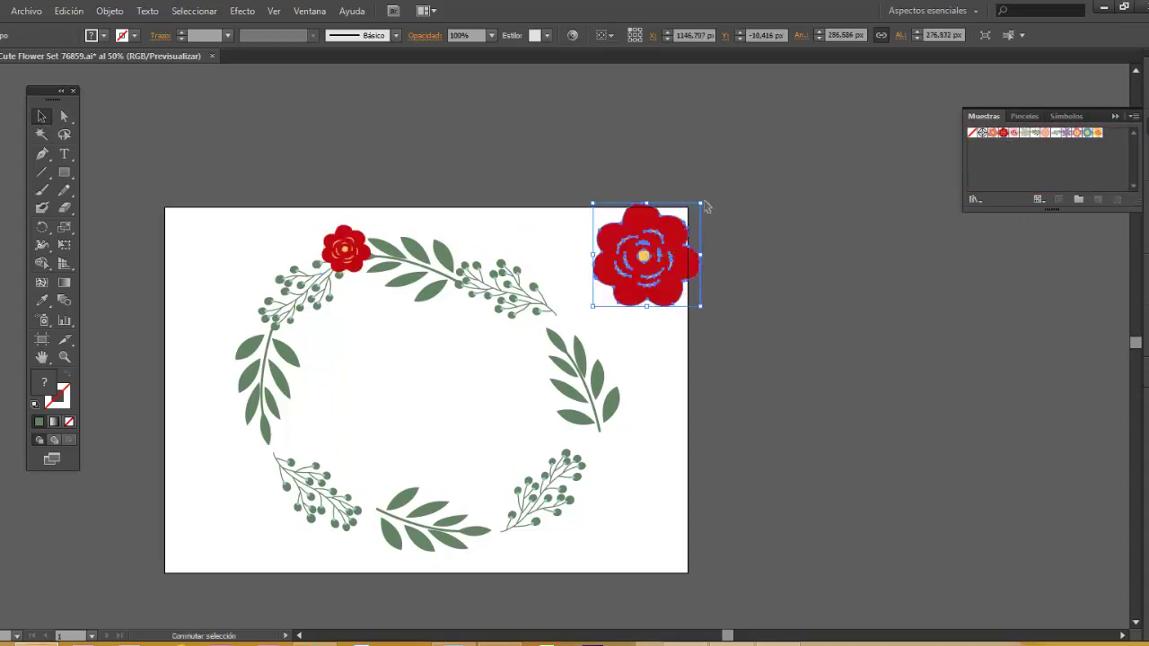
left_click_drag(705, 207, 680, 257)
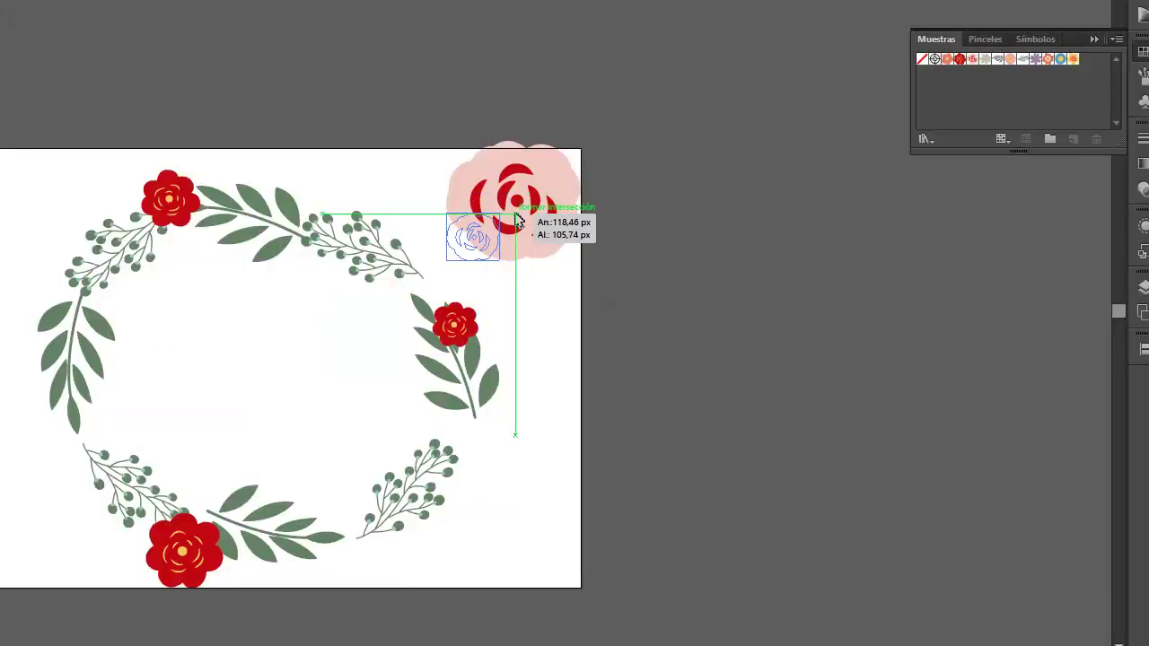
left_click_drag(518, 220, 114, 308)
left_click_drag(494, 241, 371, 551)
left_click_drag(474, 238, 316, 199)
Step: Add small blue flowers, copying them to the bottom left and right around the wreath
left_click_drag(1063, 66, 487, 224)
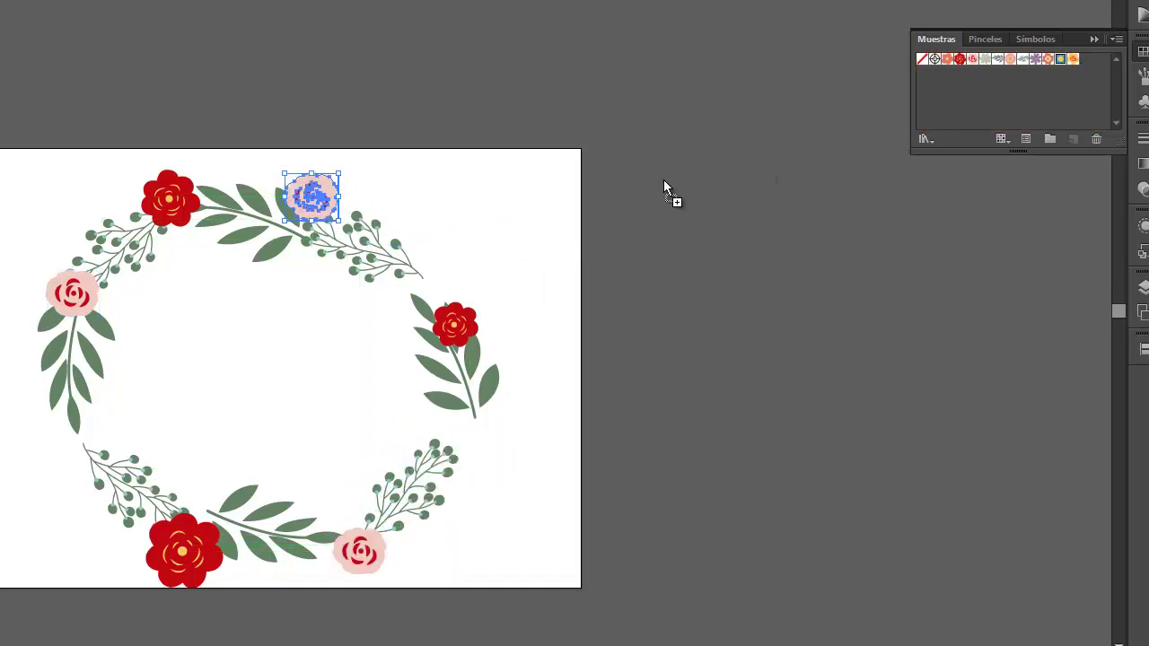
left_click_drag(537, 147, 491, 200)
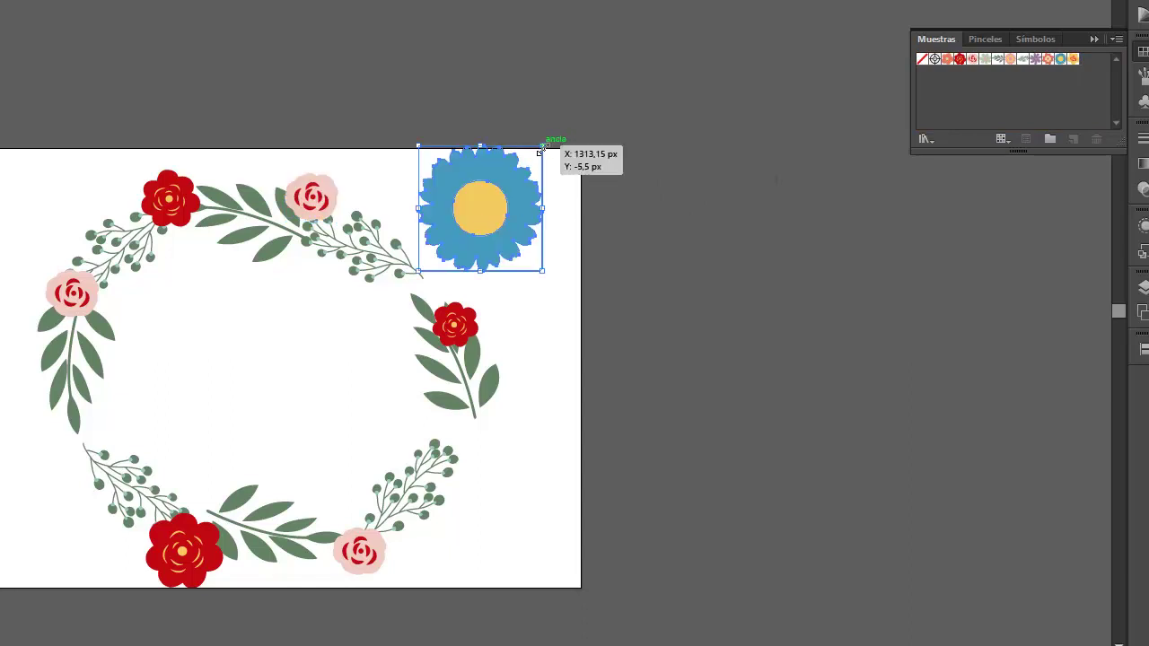
mouse_move(463, 237)
left_mouse_down()
mouse_move(111, 503)
mouse_move(133, 486)
left_mouse_up()
left_click(491, 201)
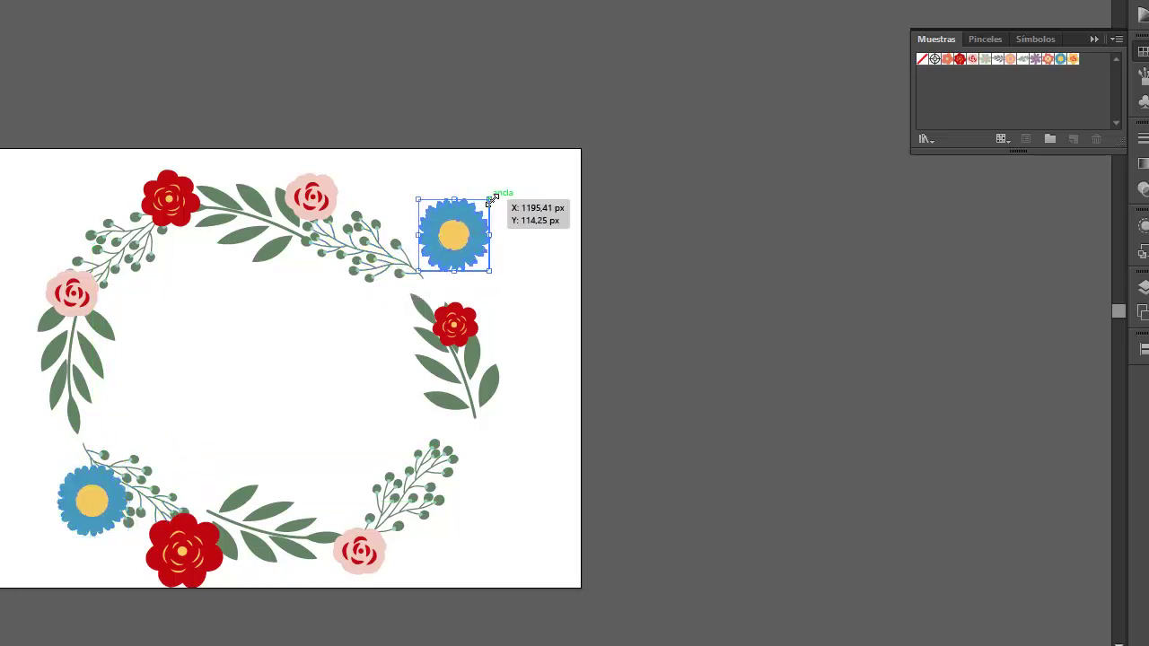
left_click_drag(492, 199, 451, 226)
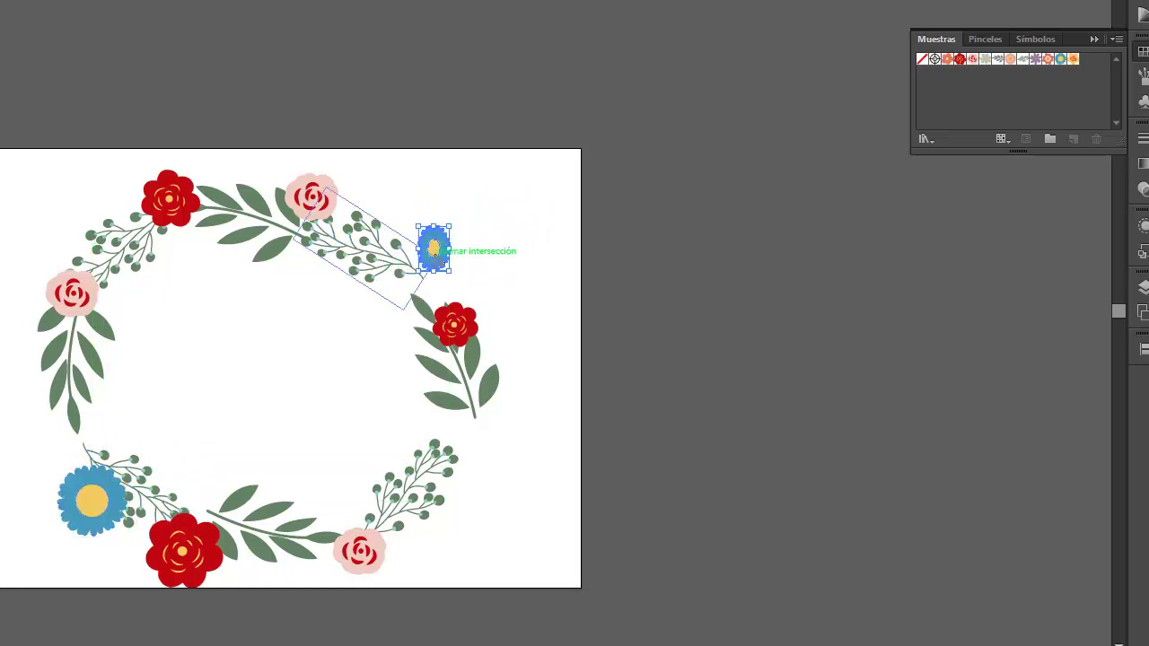
mouse_move(452, 250)
left_mouse_down()
mouse_move(106, 240)
mouse_move(114, 255)
left_mouse_up()
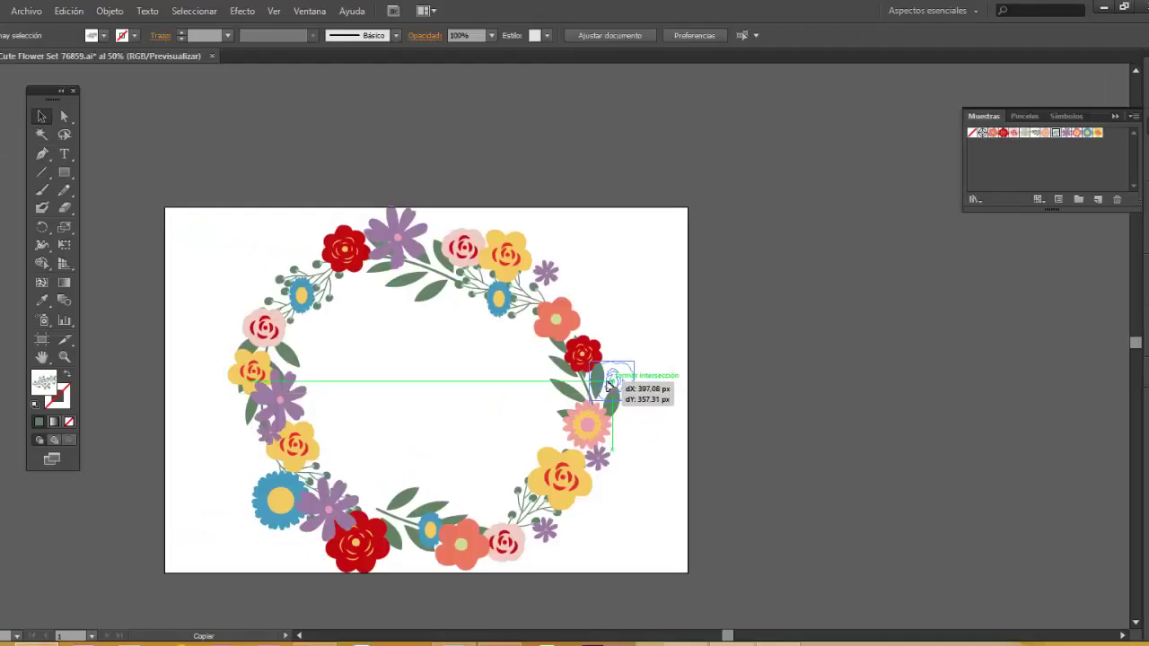
left_click_drag(609, 385, 610, 384)
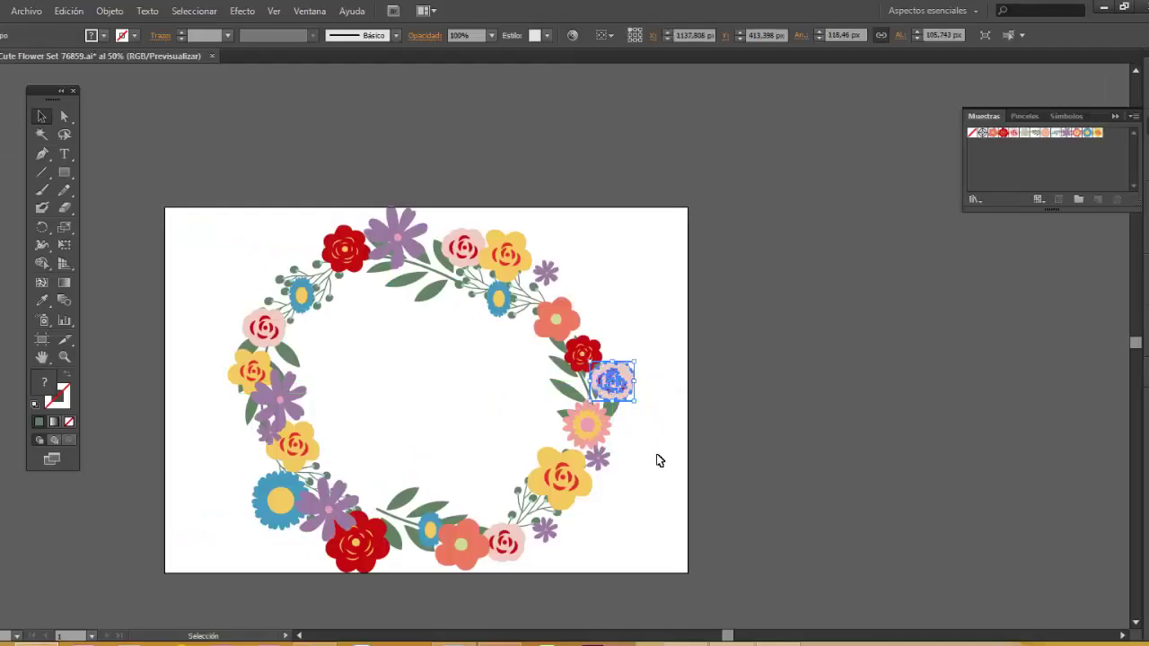
left_click(706, 437)
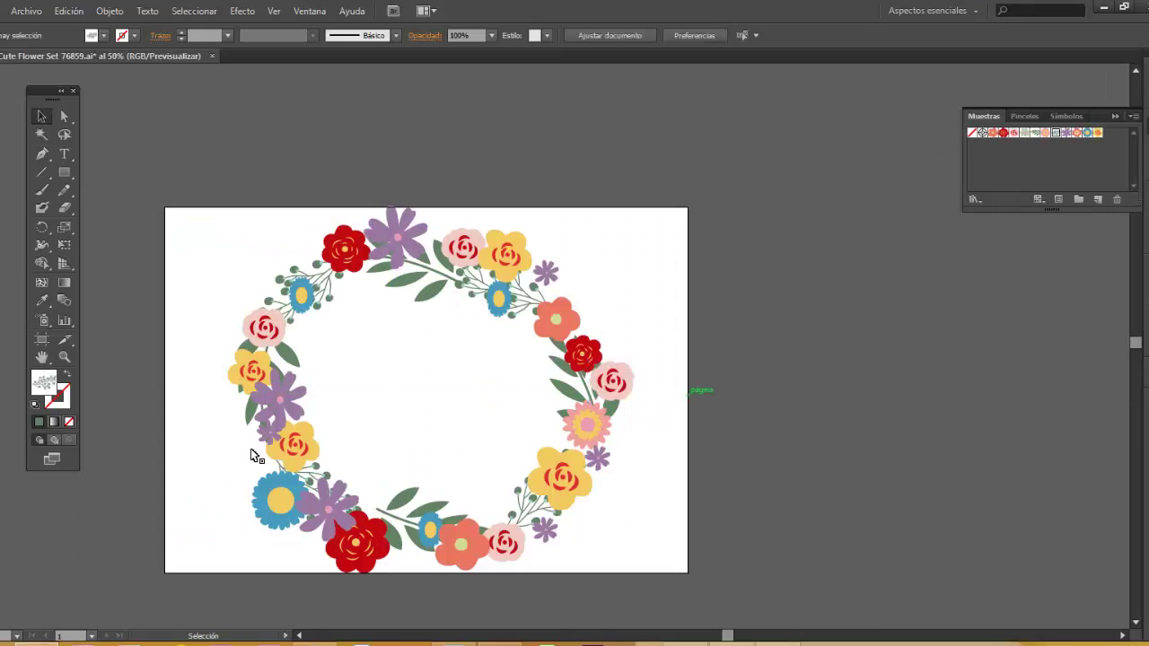
left_click_drag(280, 509, 277, 483)
left_click(641, 296)
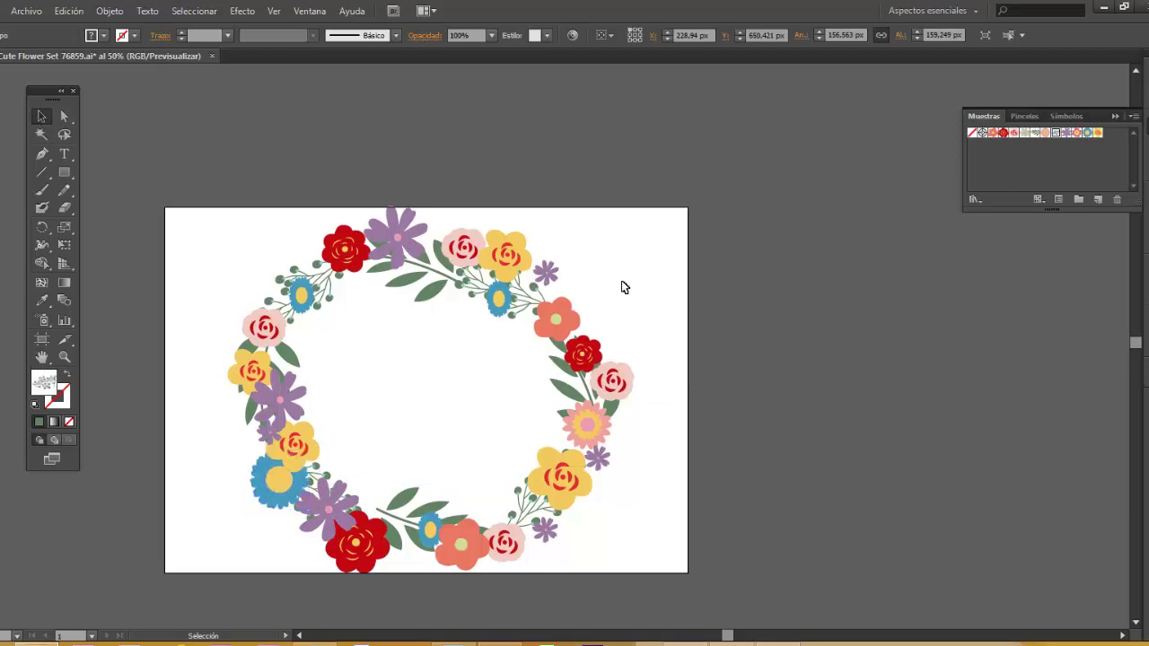
Step: Select the whole flower wreath and bring up Photoshop's peach paper document
left_click_drag(205, 183, 644, 540)
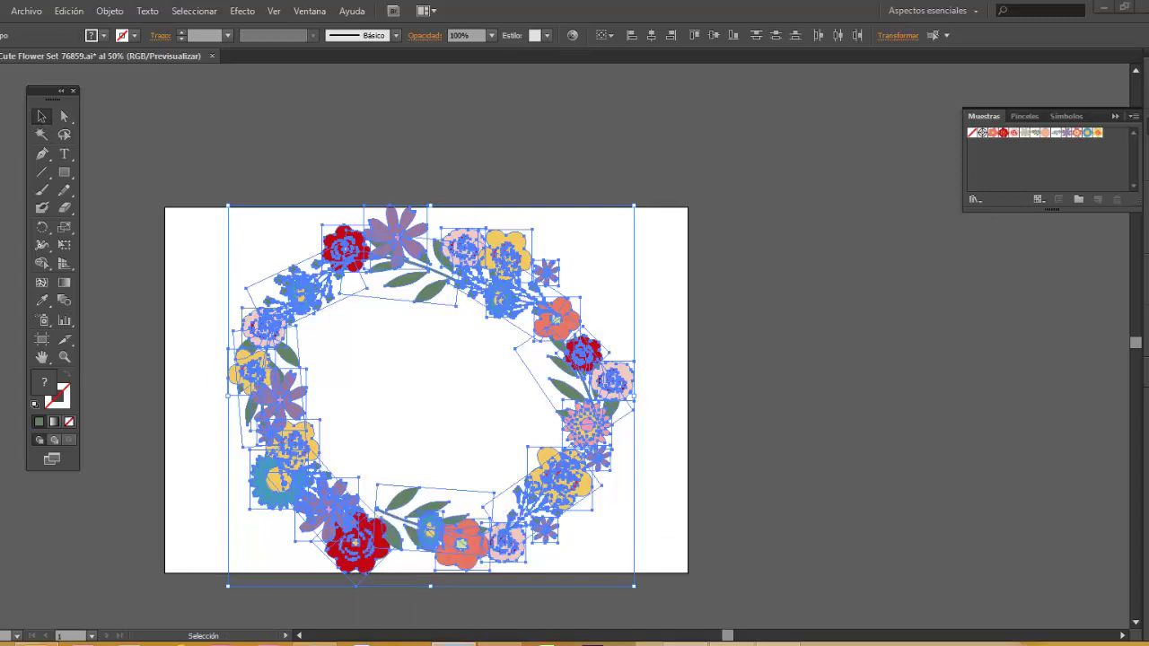
left_click(458, 588)
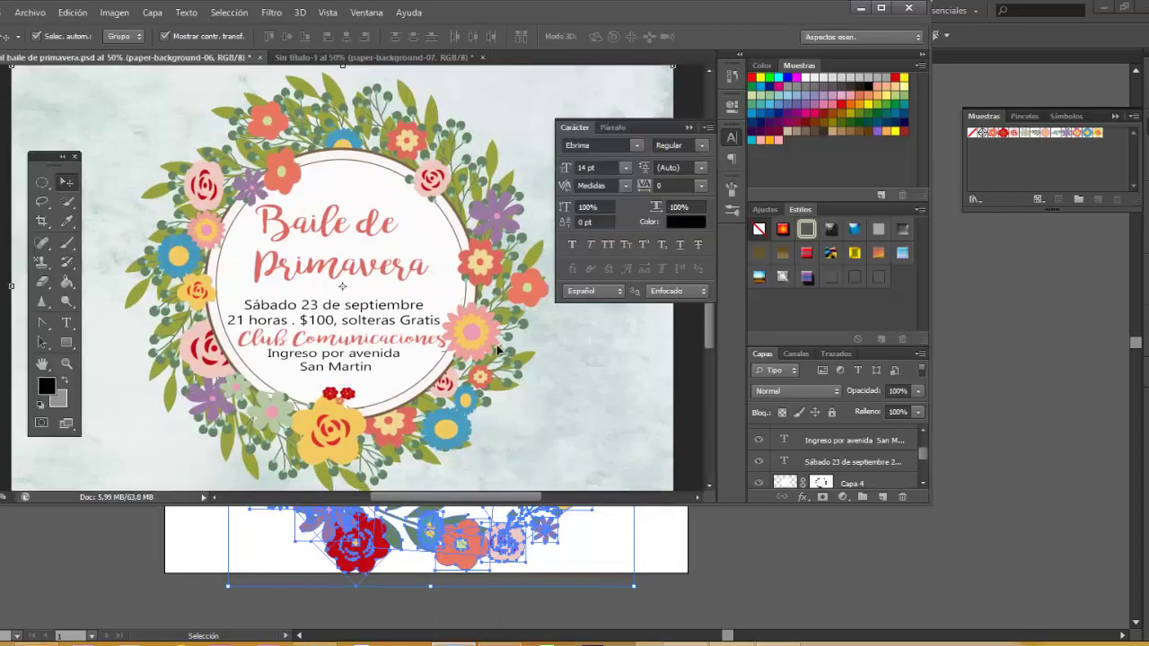
left_click(882, 9)
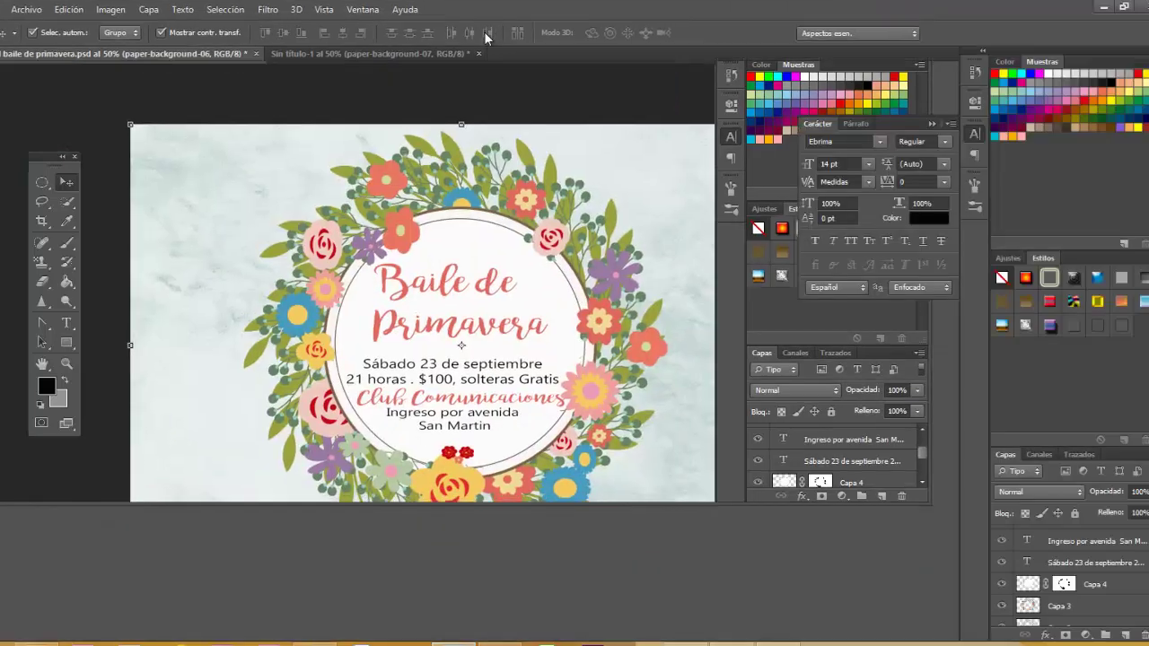
left_click(435, 55)
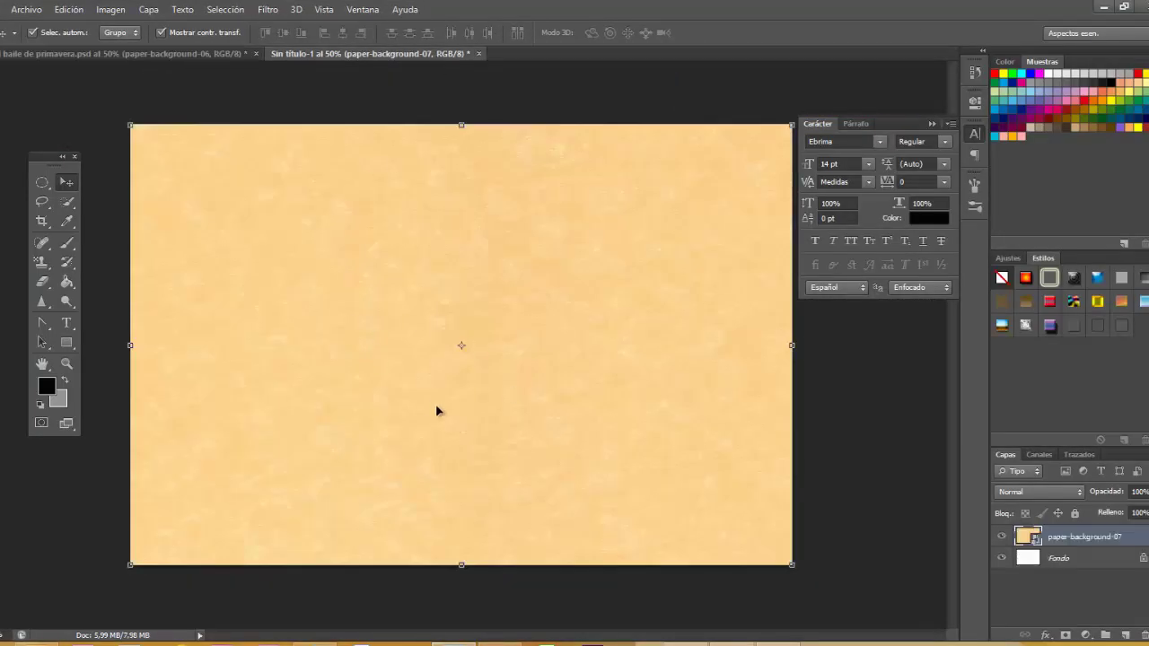
Step: Paste the wreath as pixels onto the peach paper and fit it to the canvas
key("ctrl+v")
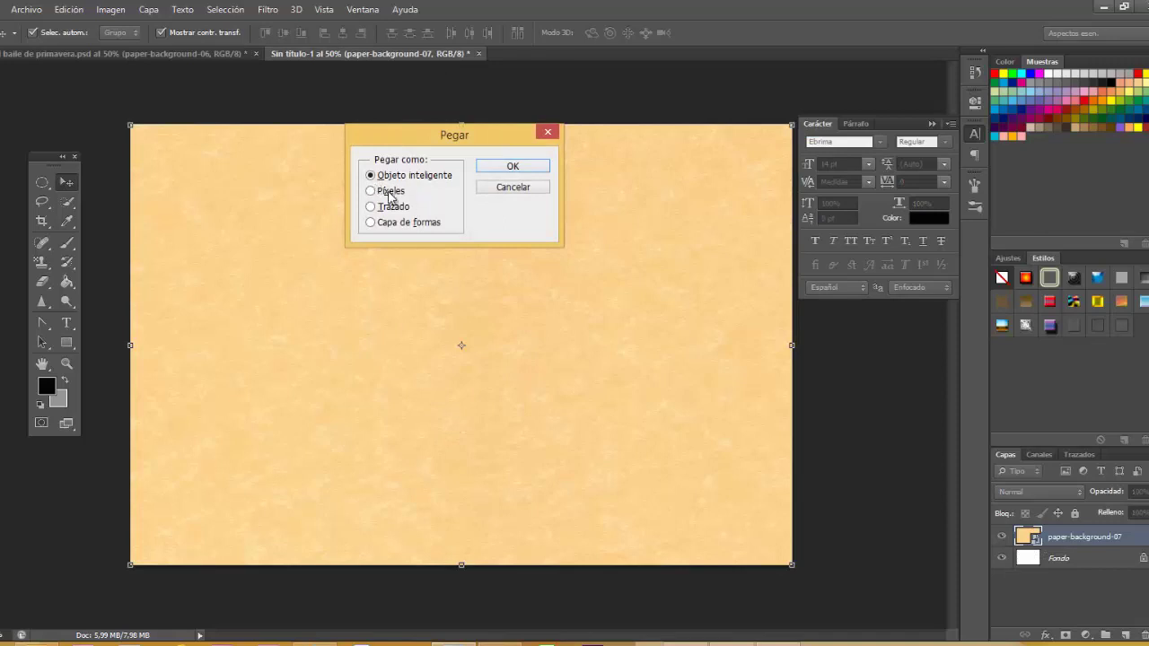
left_click(385, 193)
left_click(513, 168)
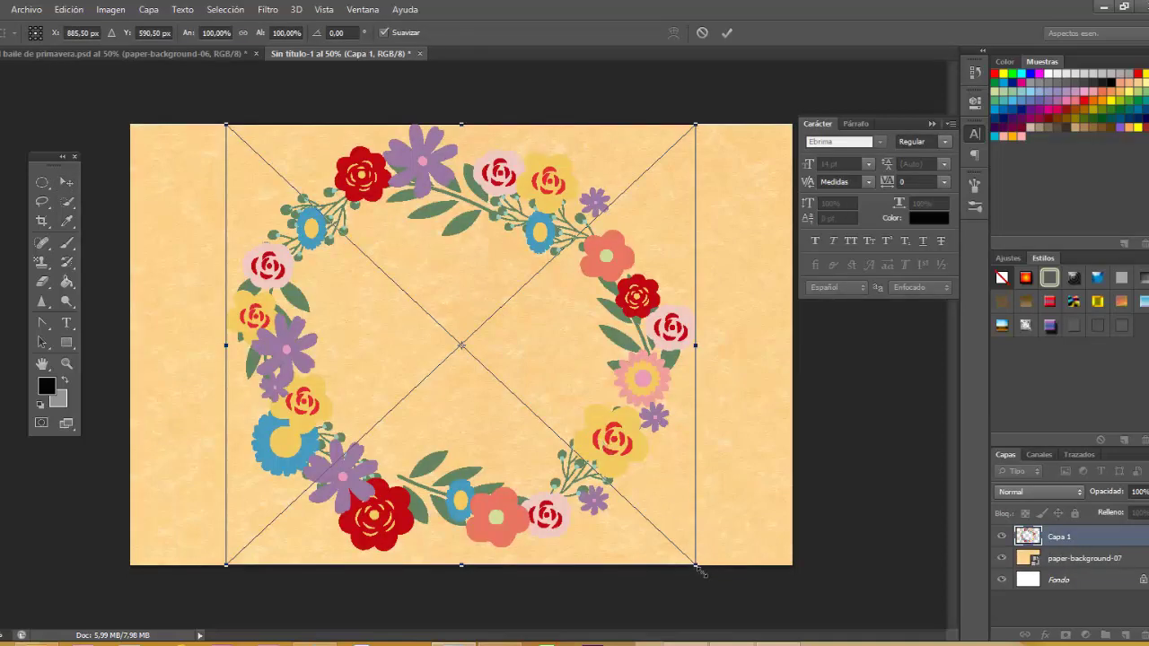
left_click_drag(699, 570, 696, 568)
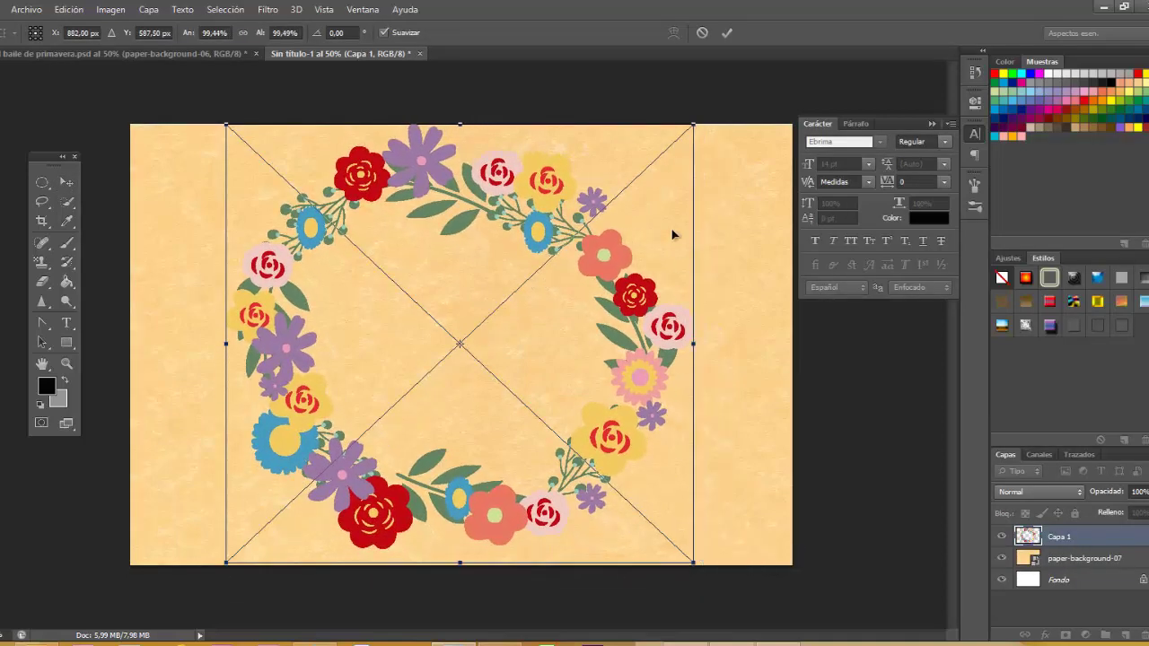
left_click_drag(695, 127, 703, 134)
key("Return")
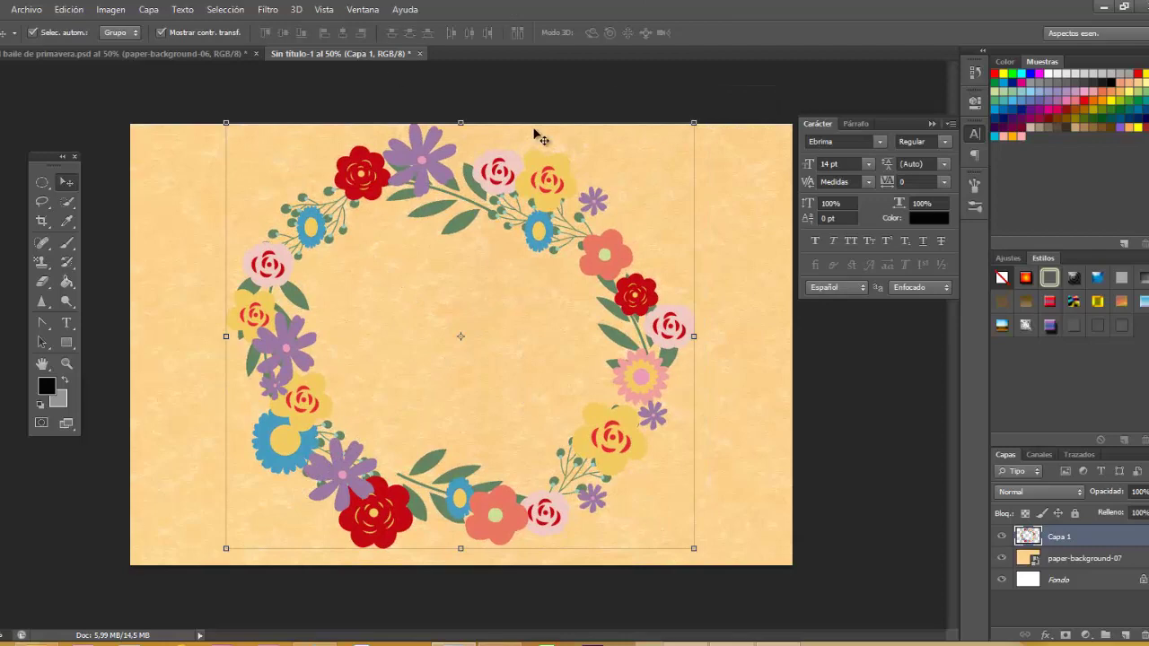
left_click(267, 9)
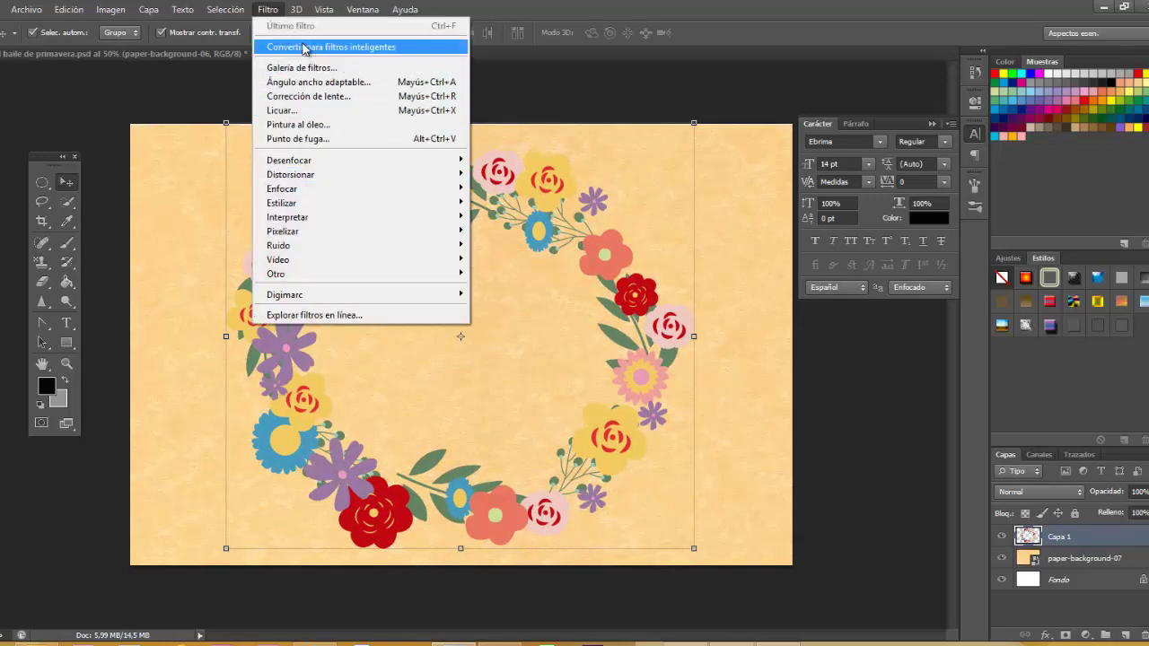
Step: Preview Trazos pastel, Pinceladas and Color diluido, then apply Pinceladas with brush size 10
left_click(306, 69)
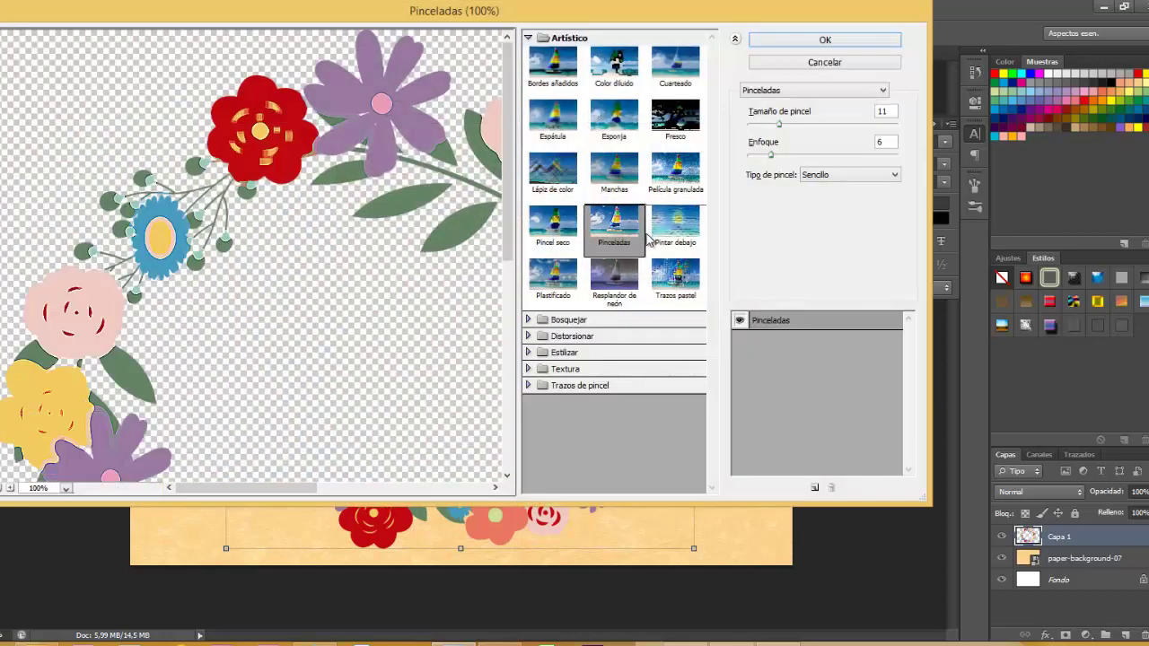
mouse_move(779, 125)
left_mouse_down()
mouse_move(820, 134)
mouse_move(795, 134)
left_mouse_up()
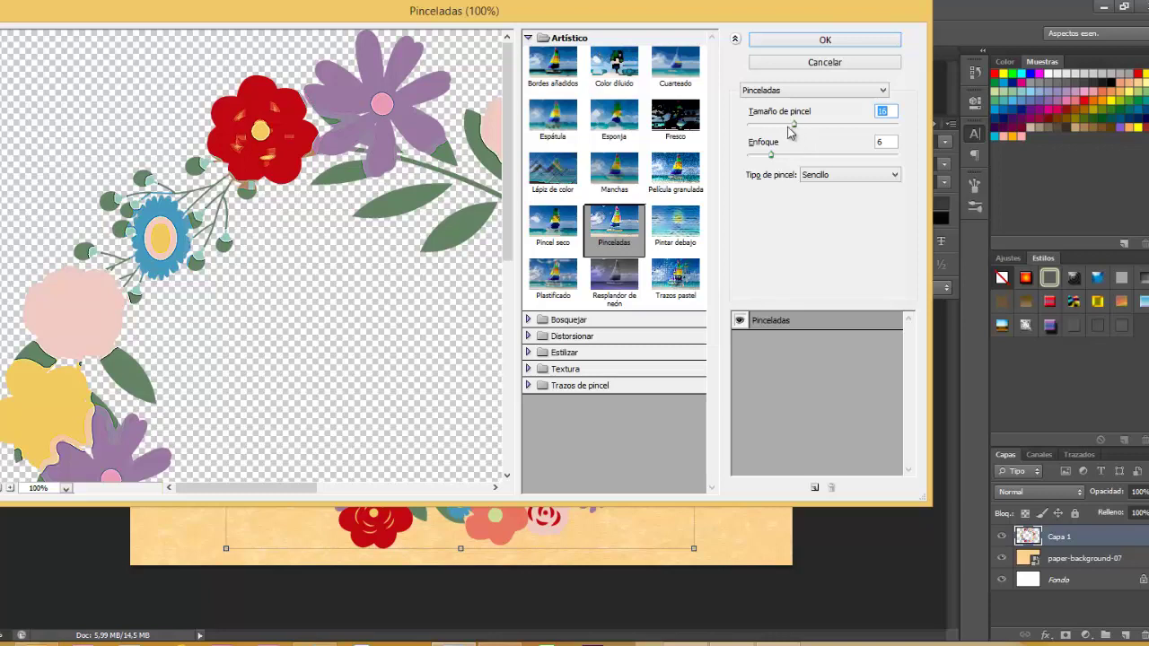
left_click_drag(797, 130, 777, 126)
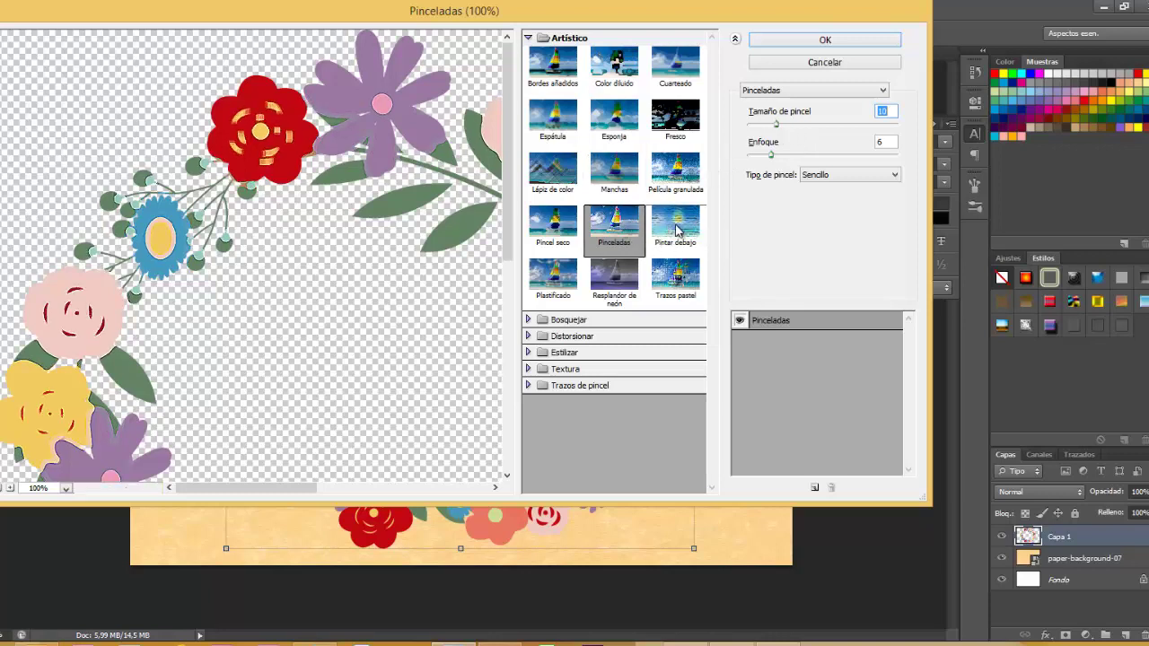
left_click(682, 229)
left_click(681, 279)
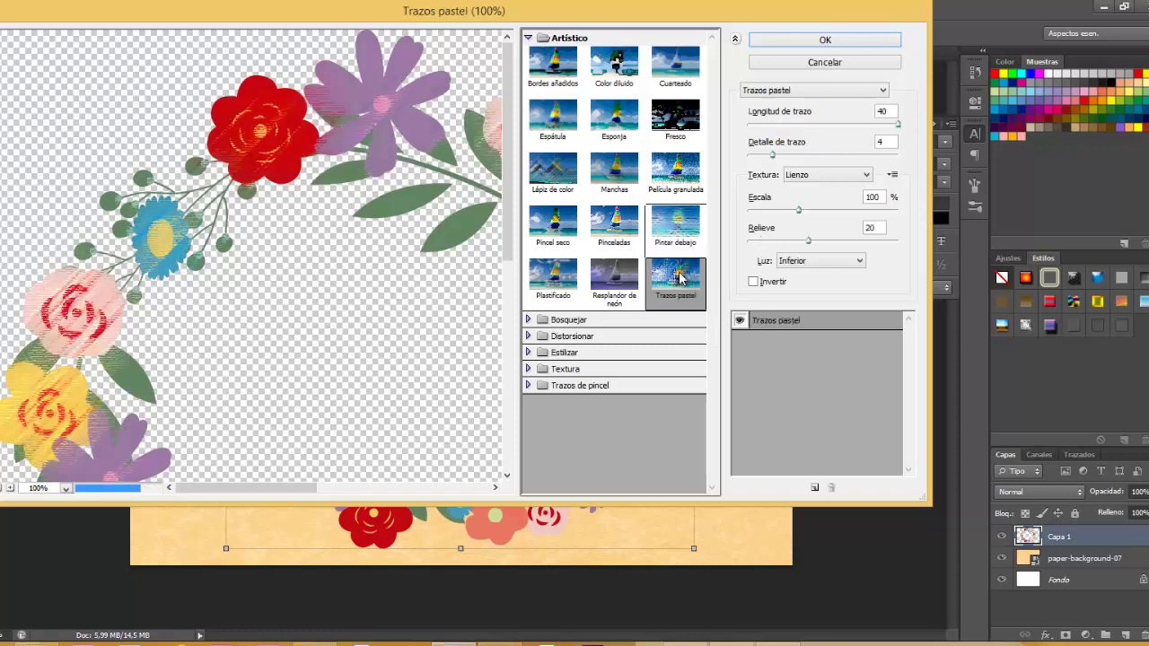
left_click(626, 223)
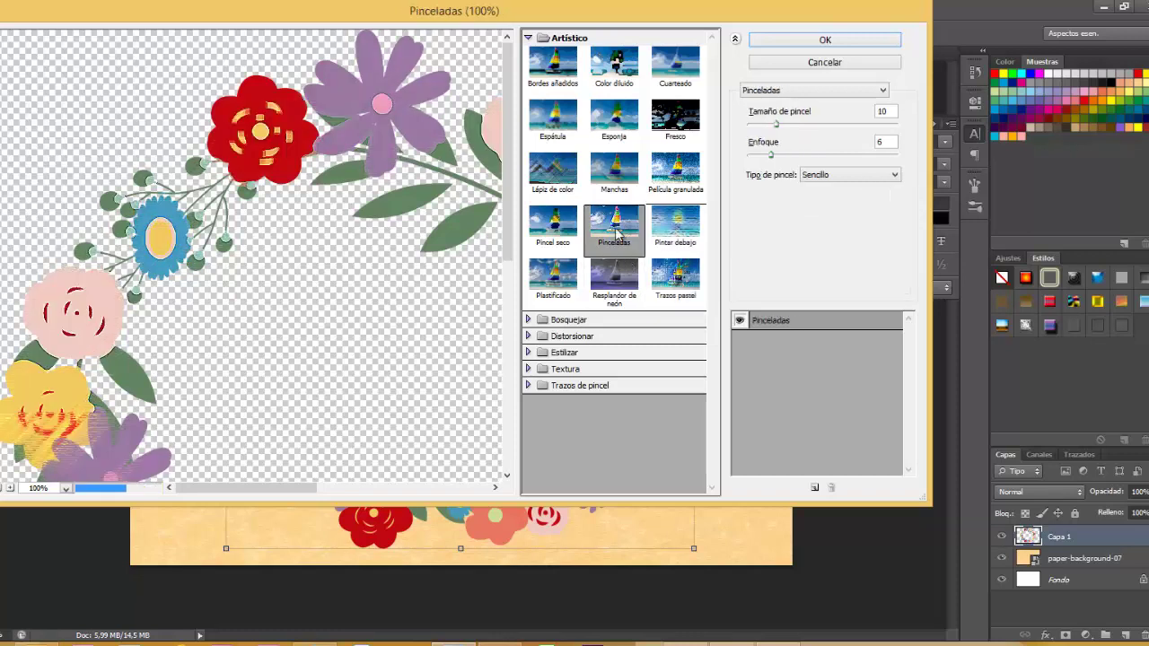
left_click(616, 71)
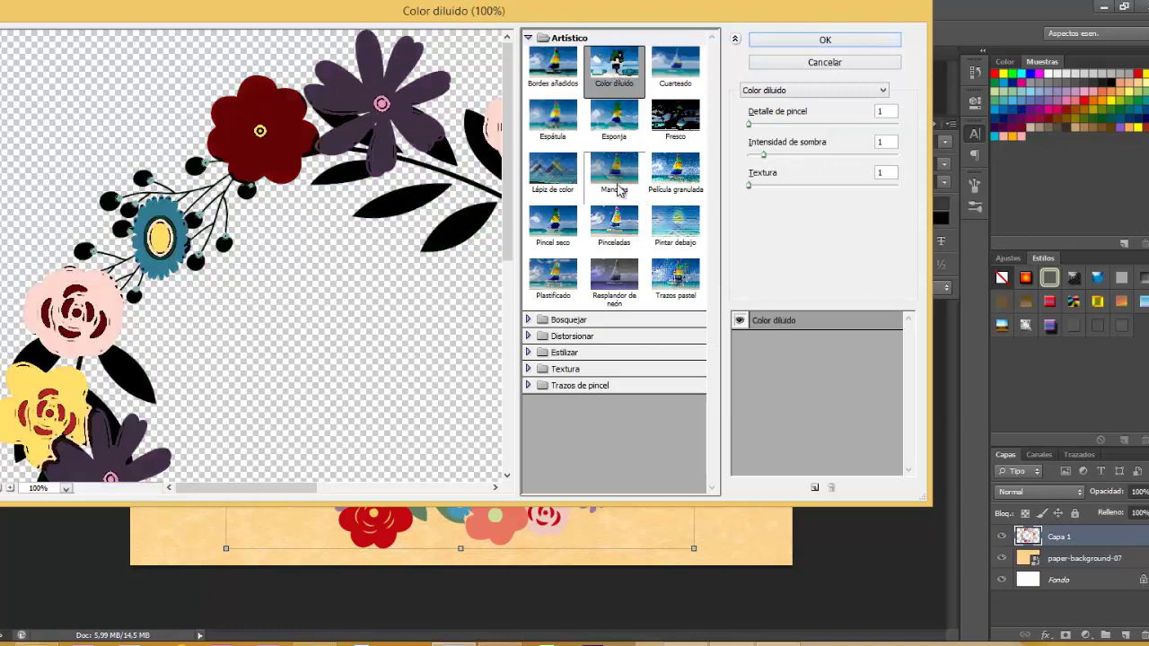
left_click(626, 231)
left_click(800, 41)
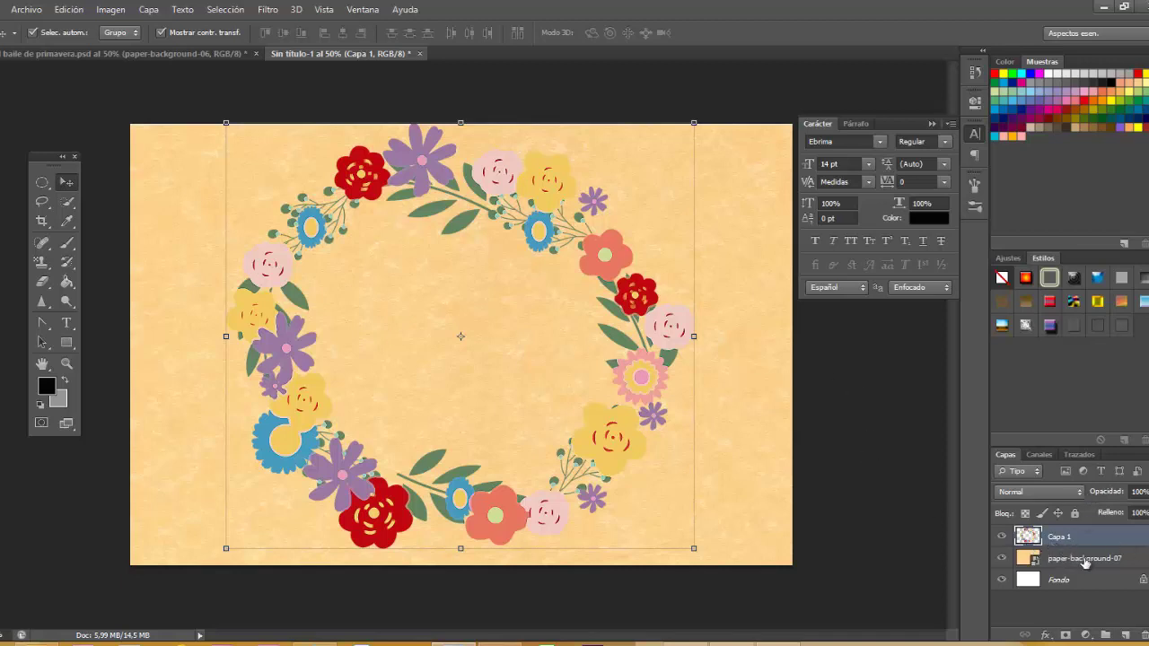
Step: Add a default Sombra paralela drop shadow to the wreath layer
left_click(1046, 634)
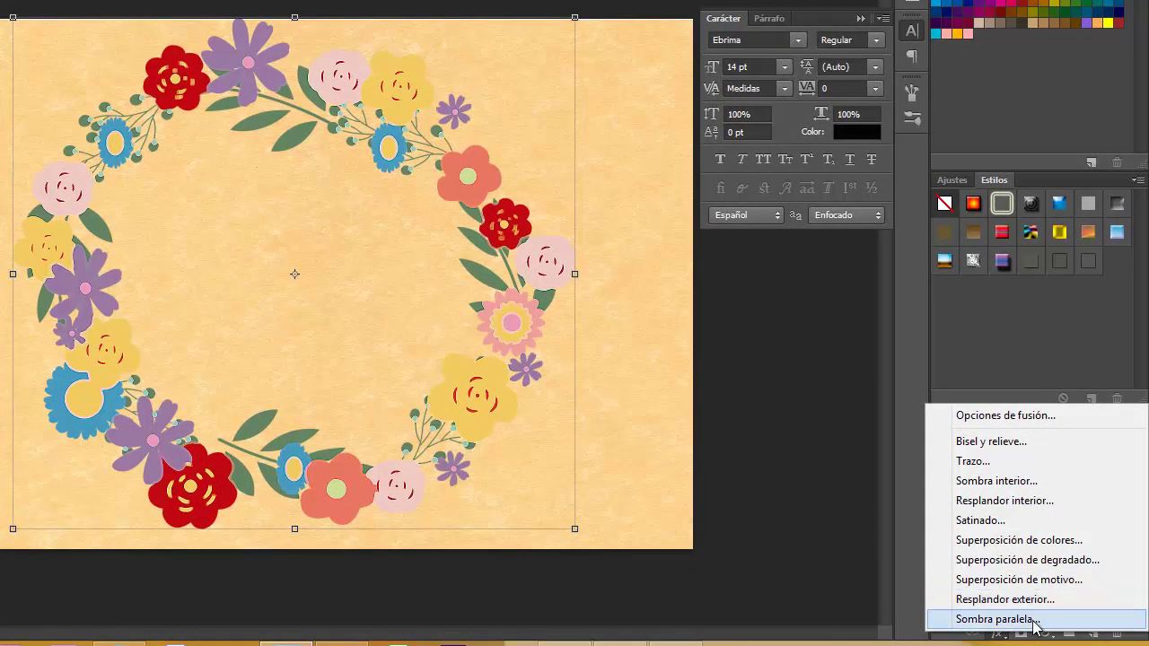
left_click(1024, 622)
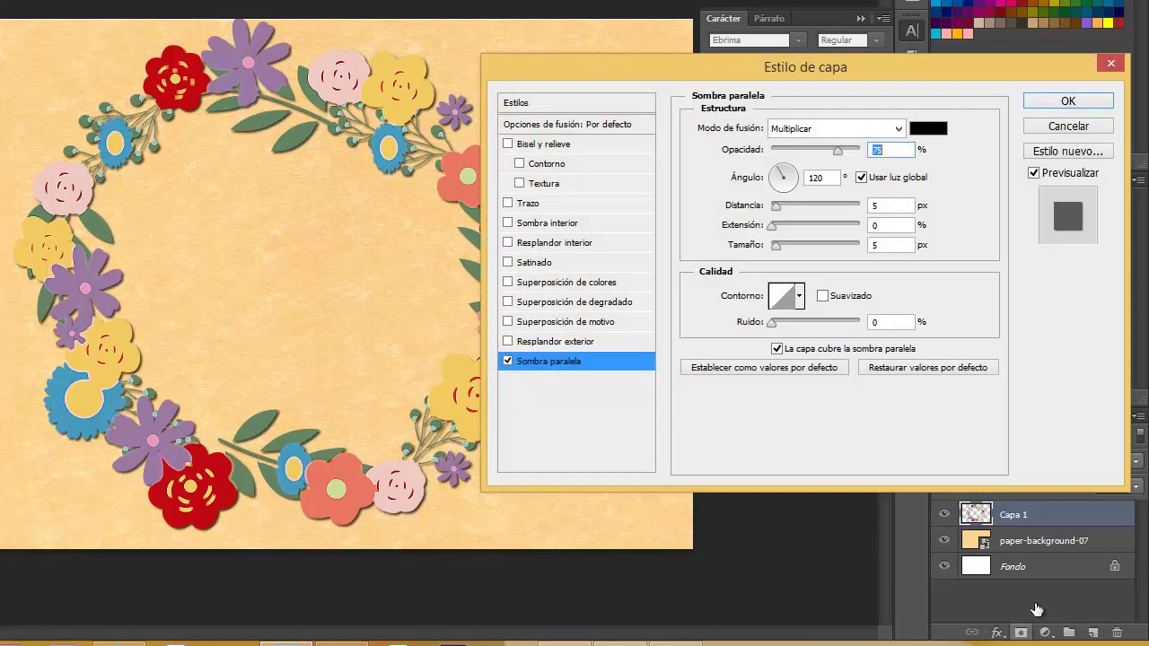
left_click(1068, 100)
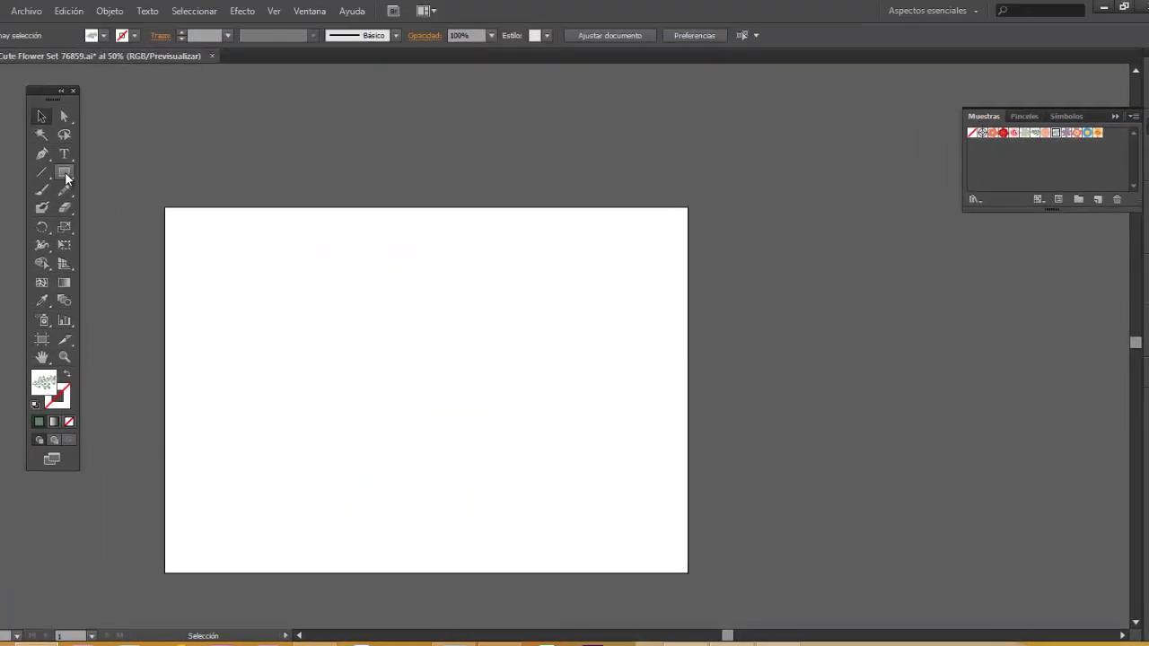
Step: With the Ellipse tool, draw a test ellipse and set the fill to pale pink F7EDED
left_click_drag(66, 179, 117, 206)
left_click_drag(340, 307, 325, 278)
double_click(54, 384)
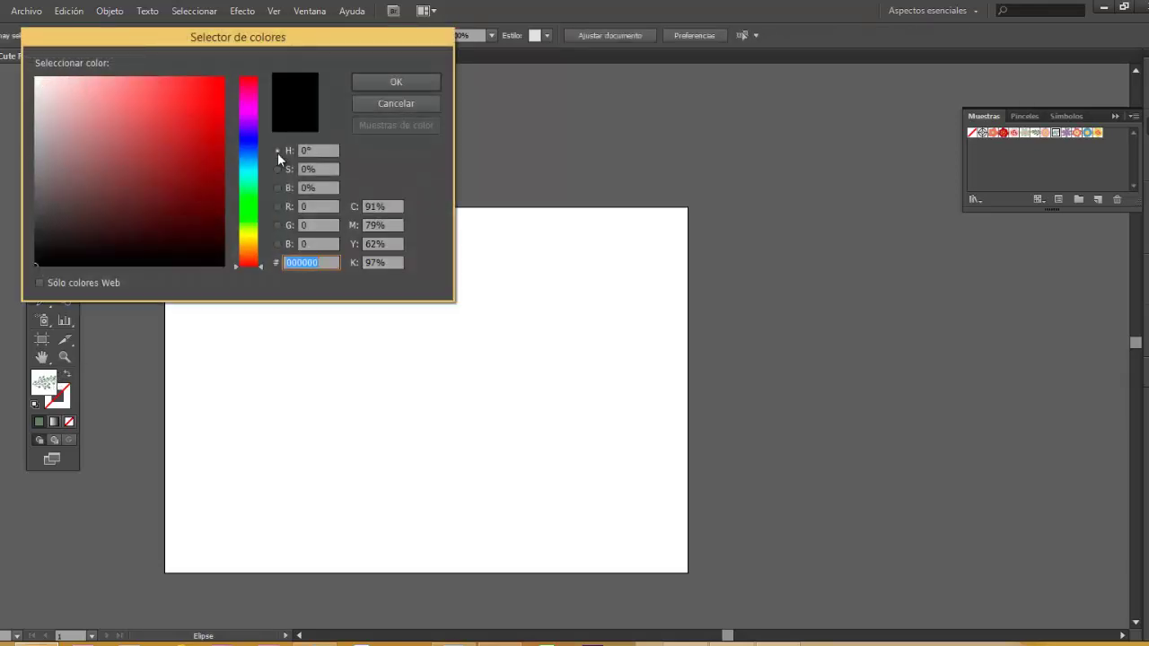
left_click(42, 82)
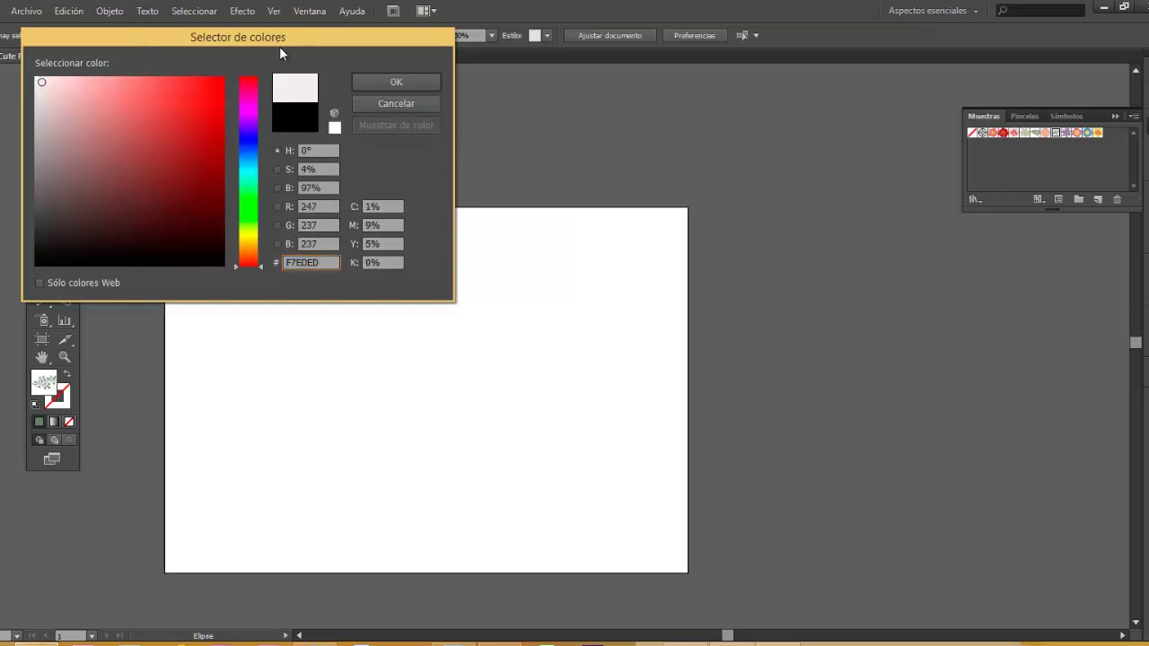
left_click(388, 81)
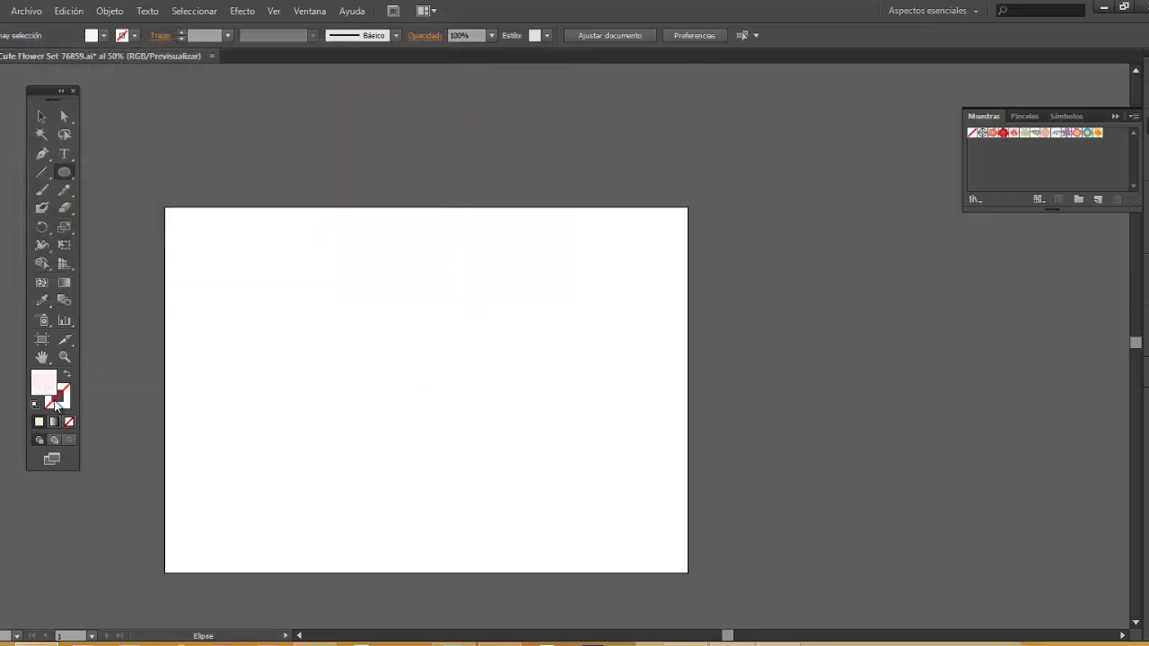
Step: Set the stroke colour to yellow F7C139
double_click(55, 401)
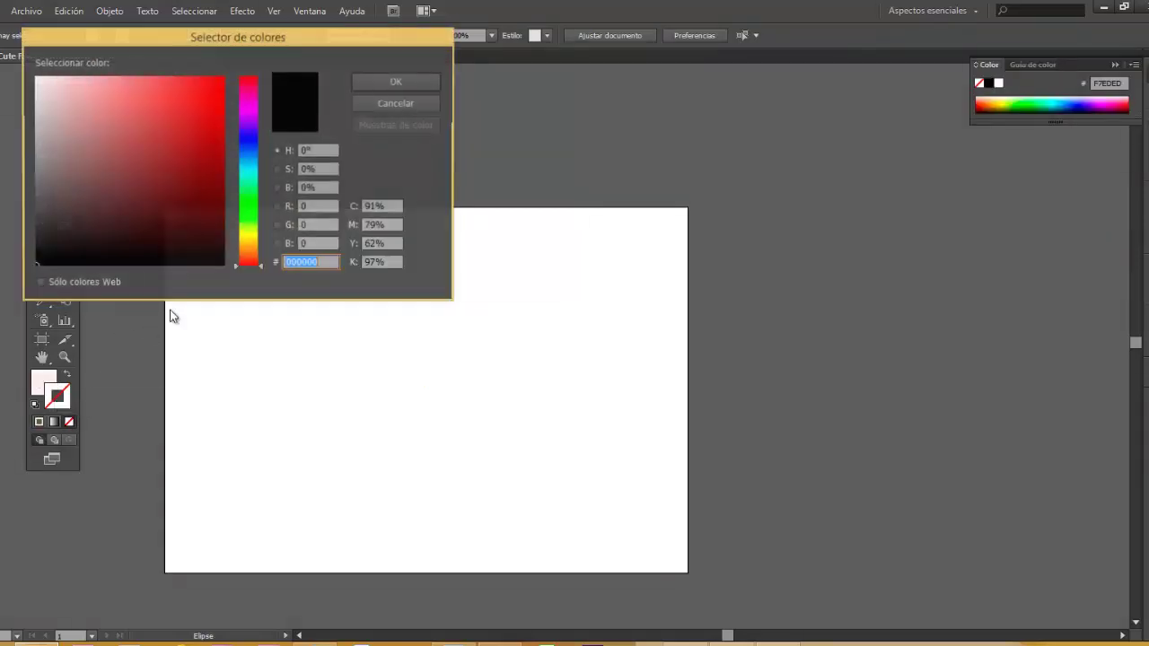
left_click(251, 244)
left_click(181, 81)
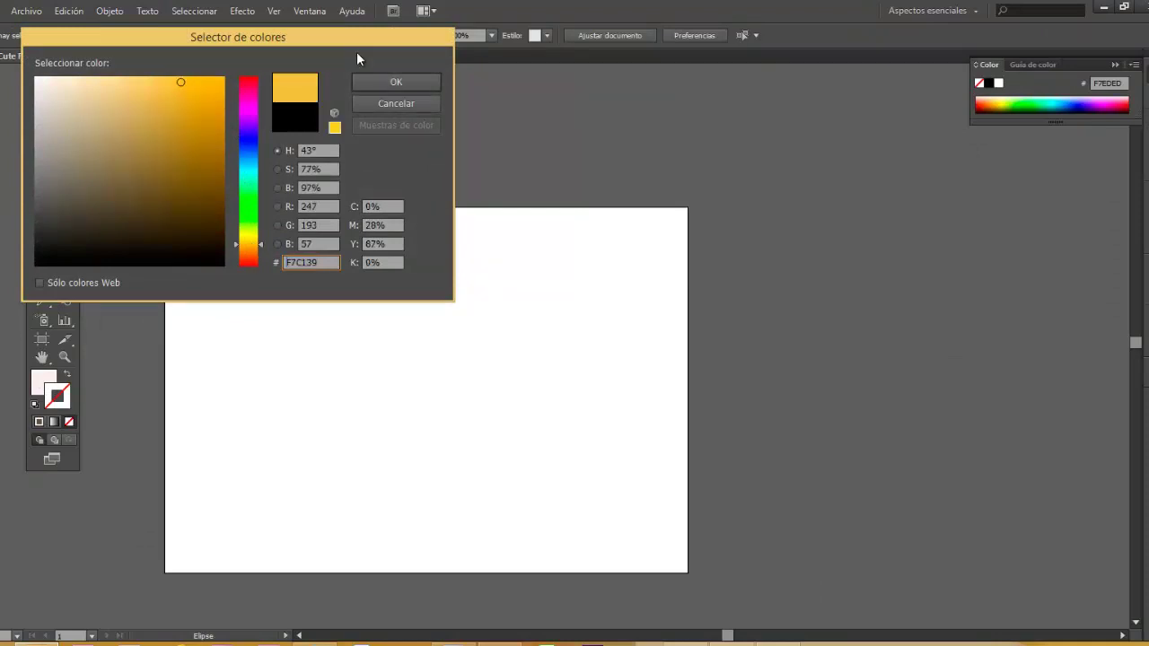
left_click(393, 83)
Step: Draw a centred circle, thicken its stroke to 11 pt and enlarge it to 906 px
left_click_drag(316, 293, 582, 558)
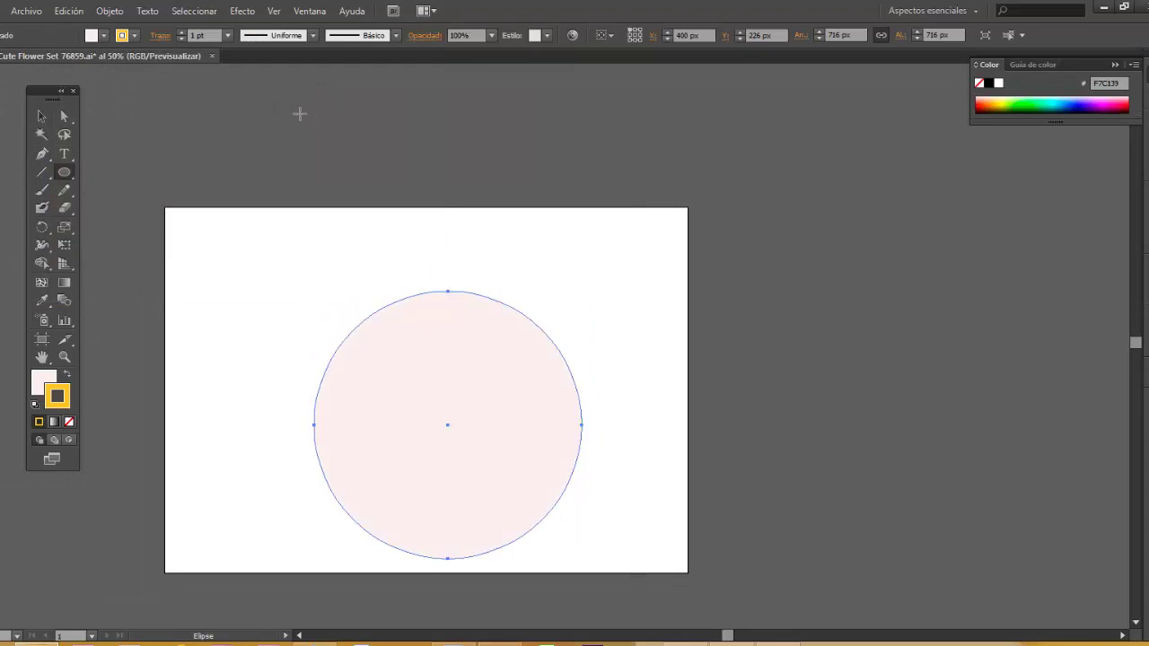
left_click(181, 32)
left_click(181, 33)
left_click(181, 32)
left_click(181, 33)
left_click(180, 32)
left_click(180, 33)
left_click(180, 32)
left_click(181, 33)
left_click(180, 32)
left_click(180, 33)
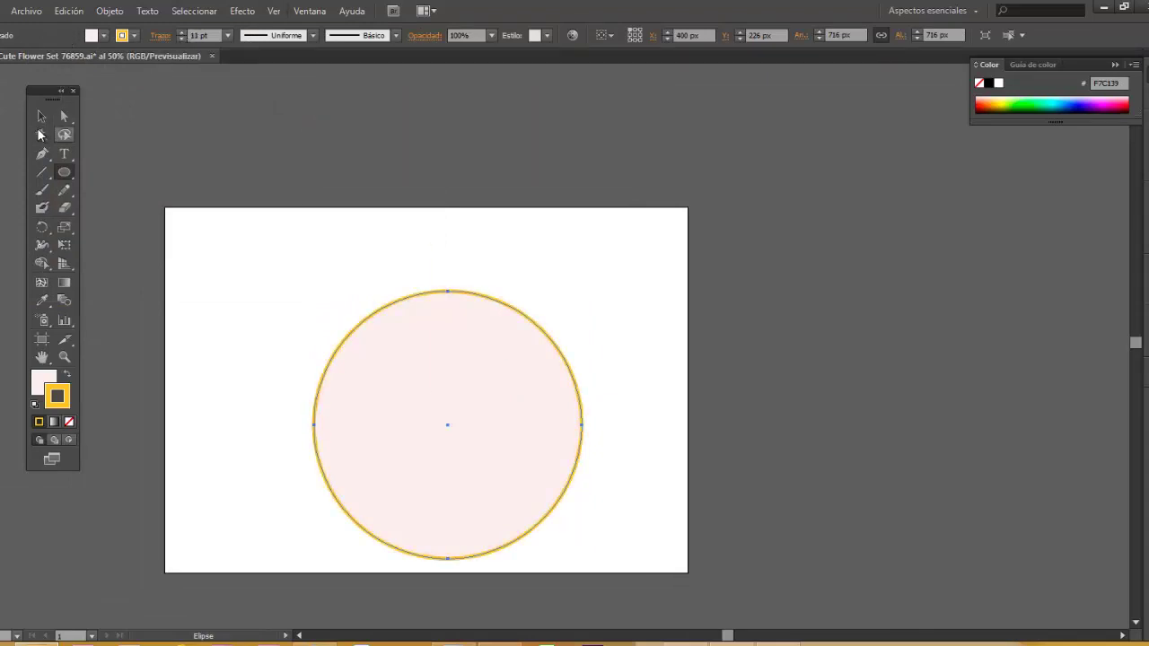
left_click(41, 115)
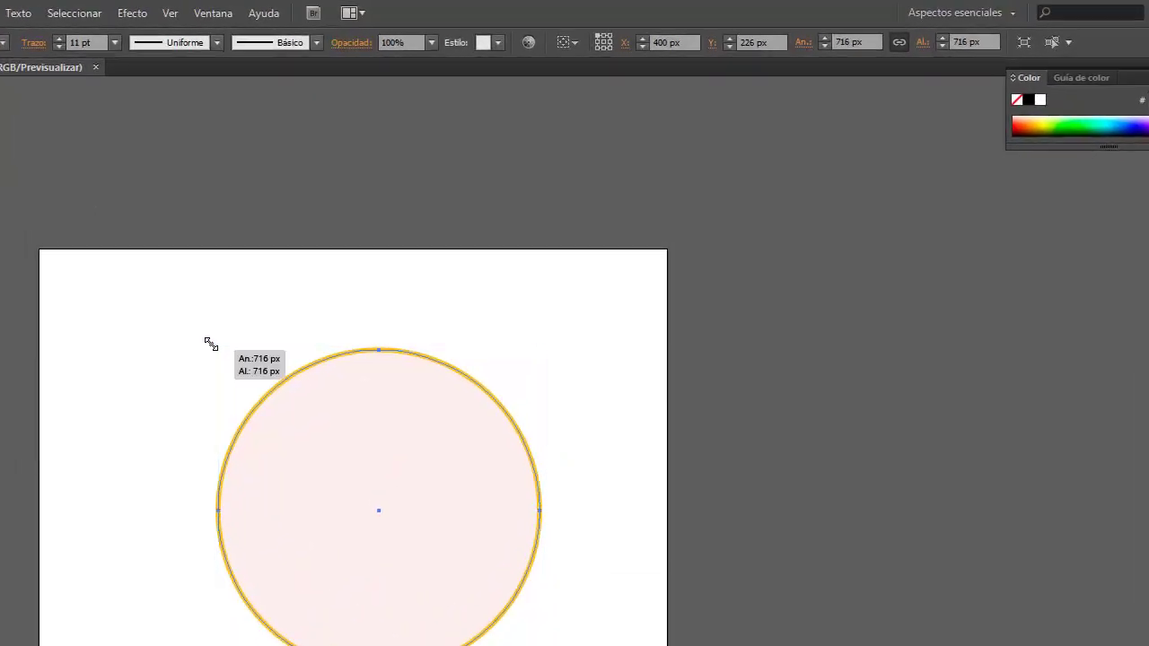
left_click_drag(206, 342, 79, 262)
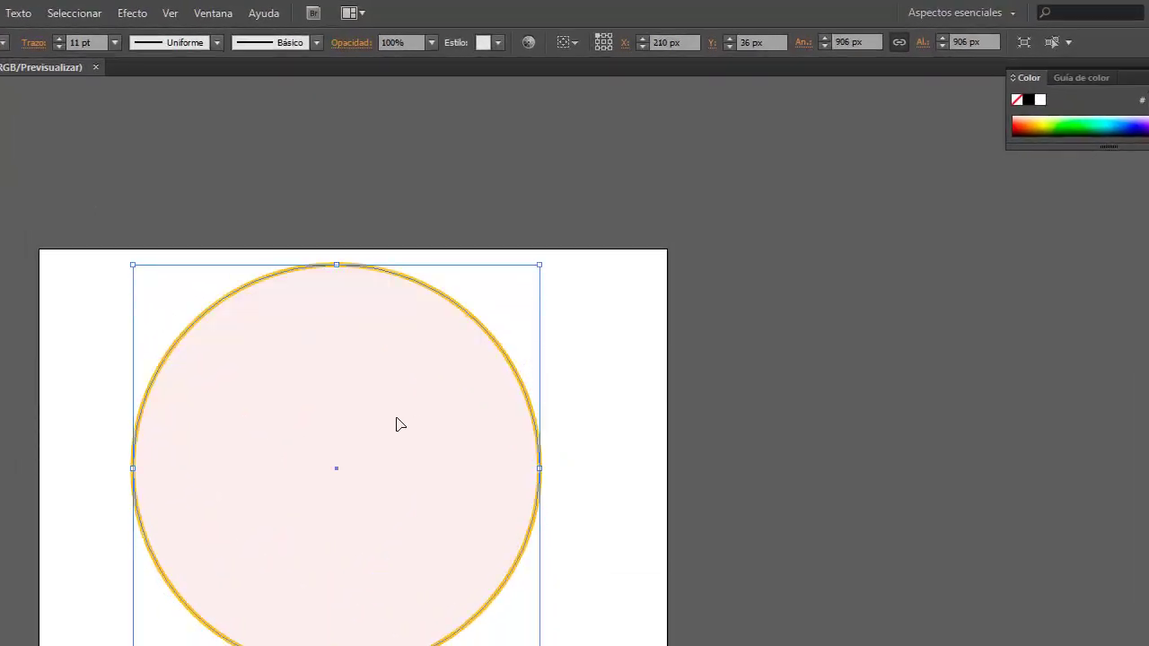
Step: Add a smaller 5 pt copy of the circle and centre it inside the original
left_click_drag(392, 430, 672, 392)
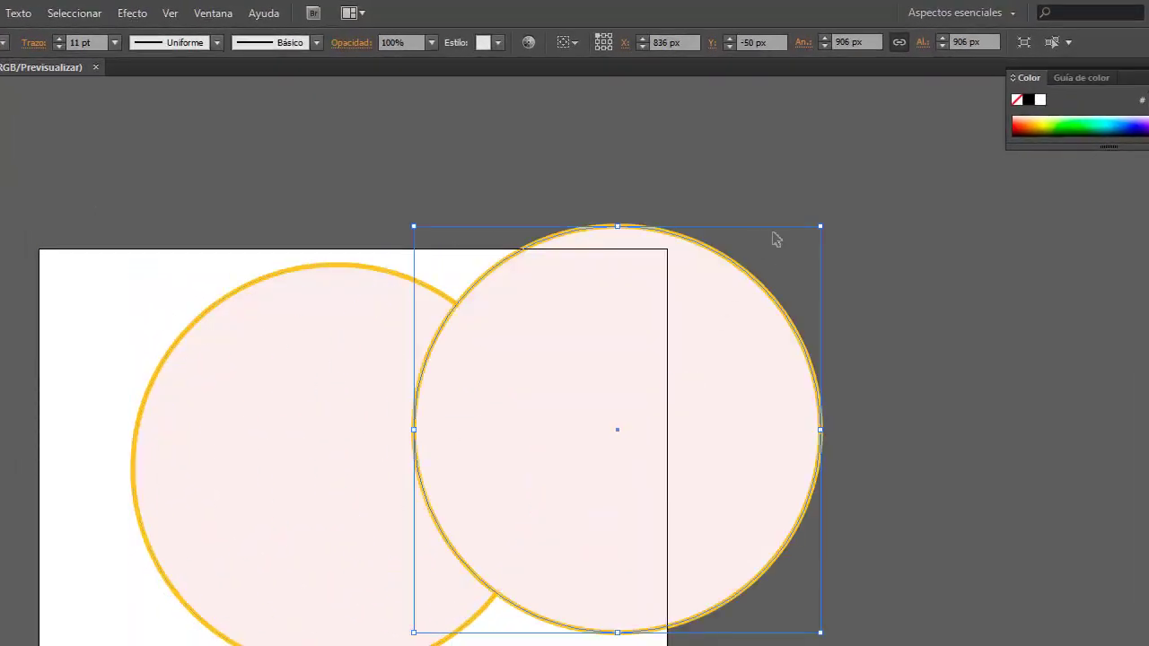
left_click_drag(817, 231, 771, 276)
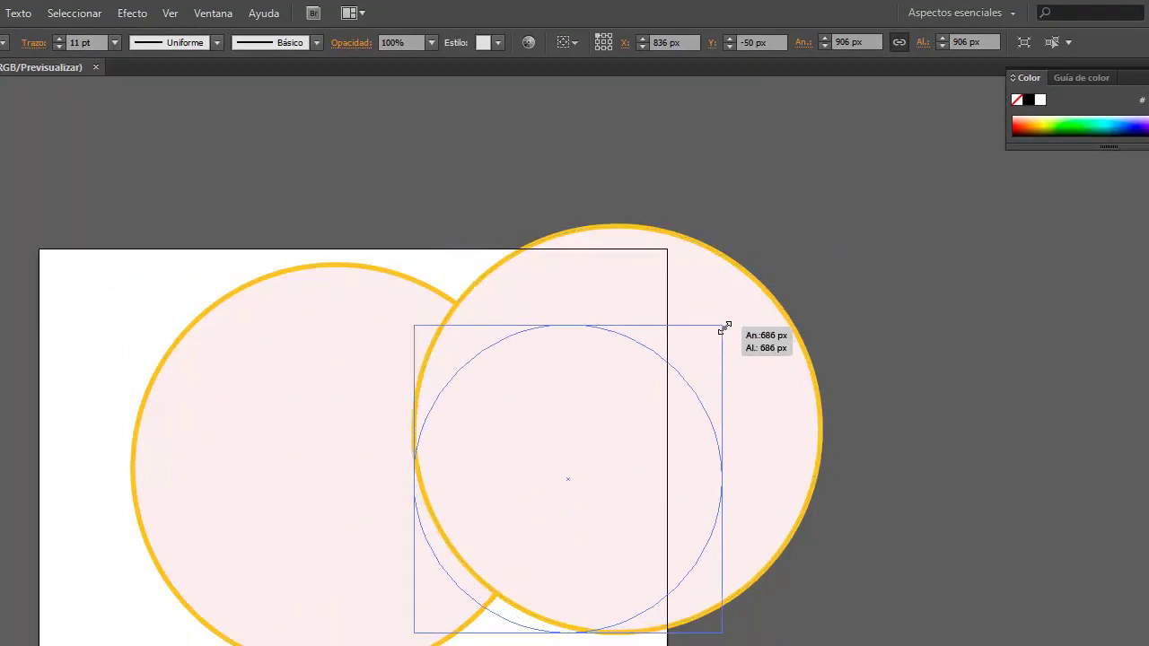
left_click_drag(456, 402, 422, 377)
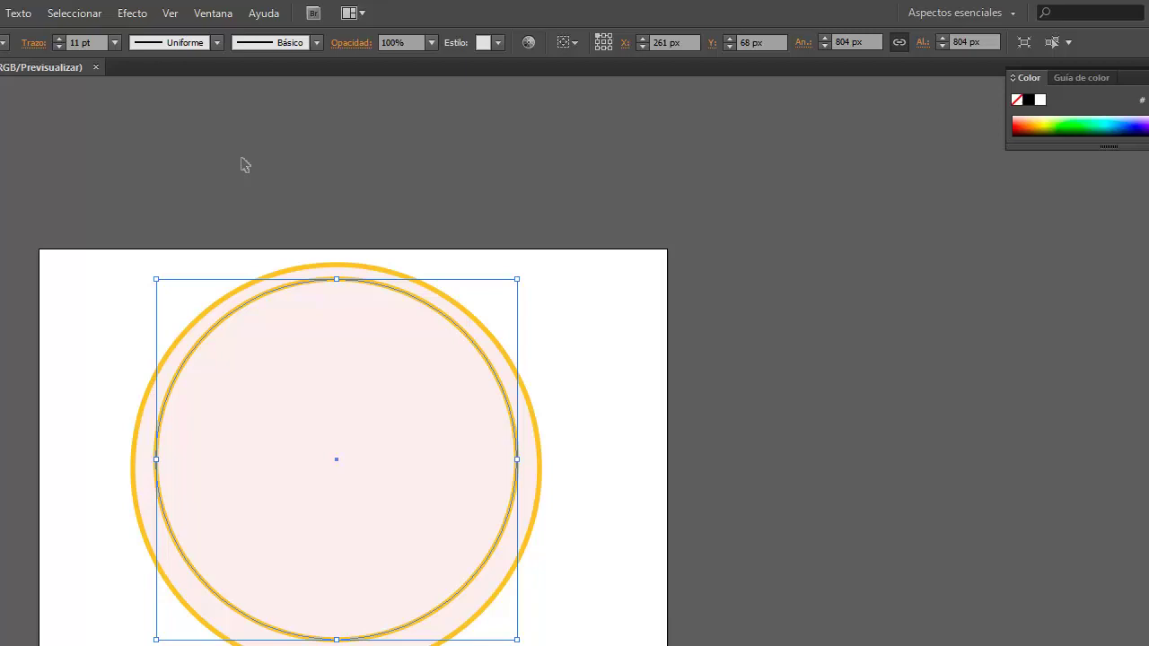
left_click(58, 47)
left_click(58, 47)
left_click(58, 47)
left_click(59, 47)
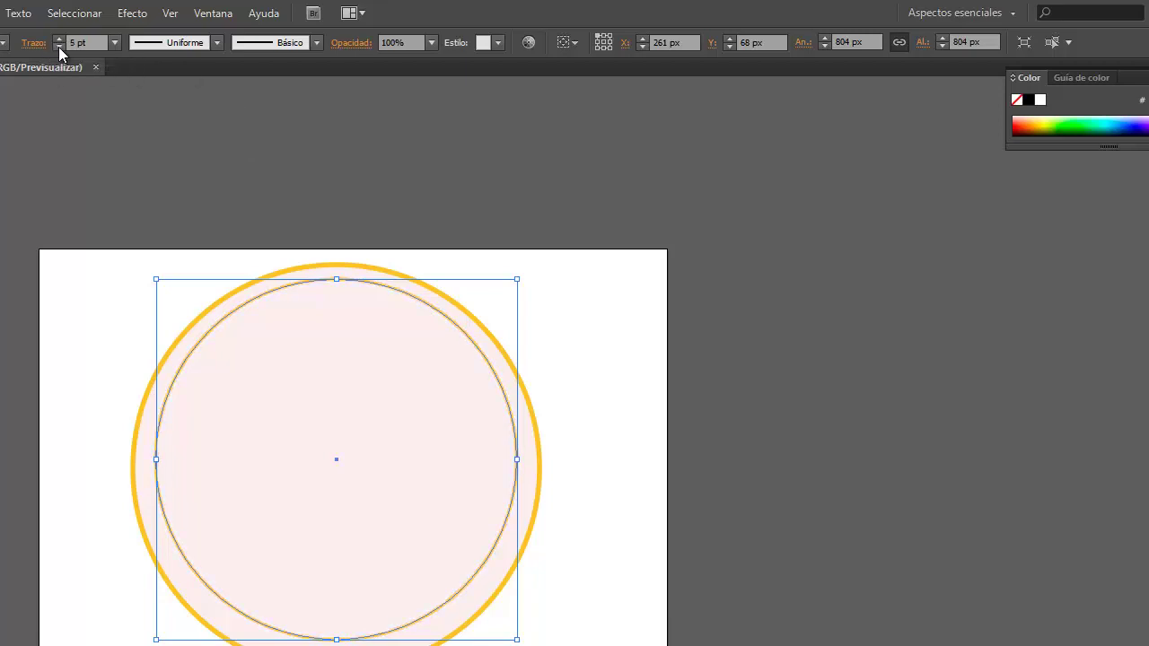
left_click_drag(252, 193, 444, 383)
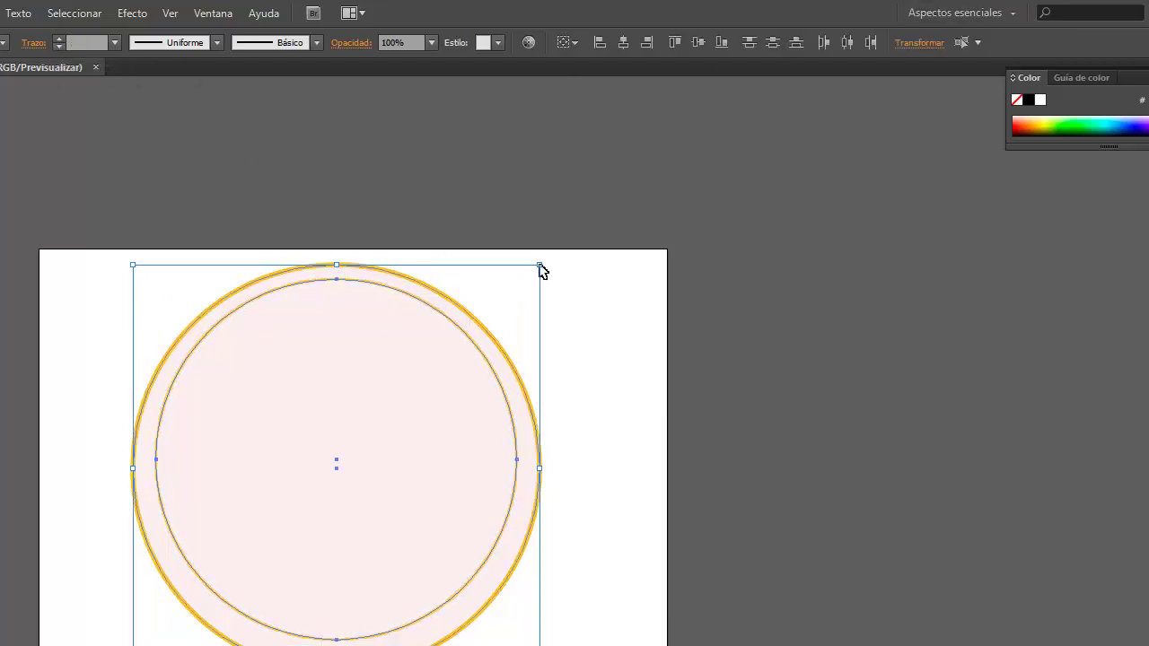
left_click(704, 42)
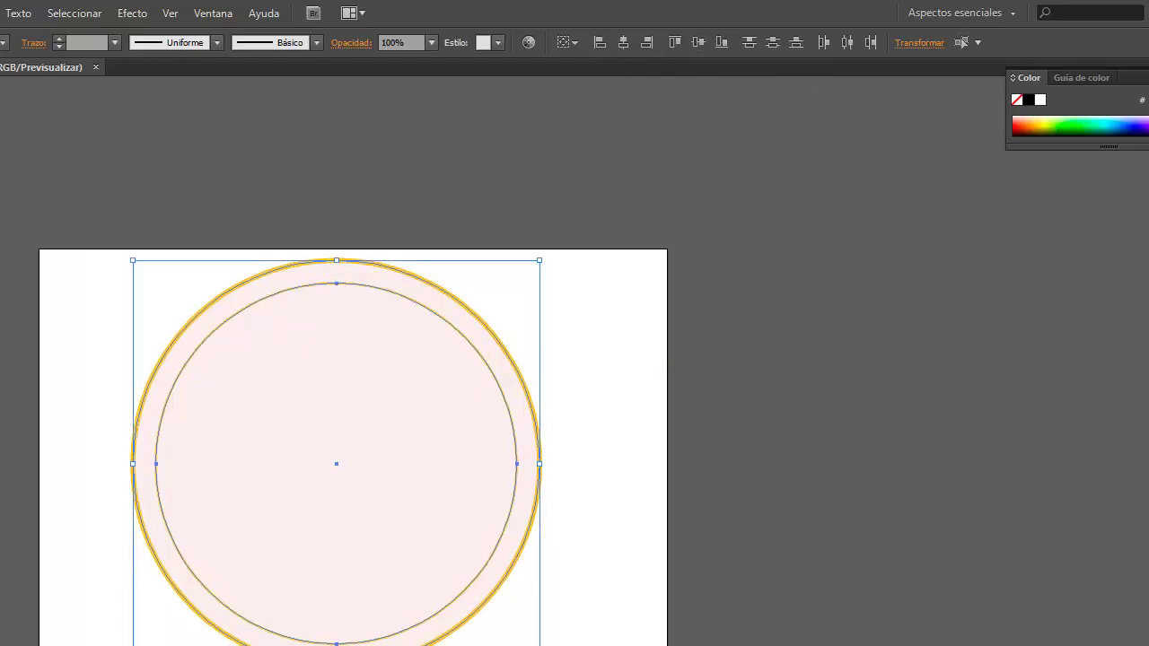
Step: Paste the circles as pixels, scale them to about 78% and centre them in the wreath
key("ctrl+v")
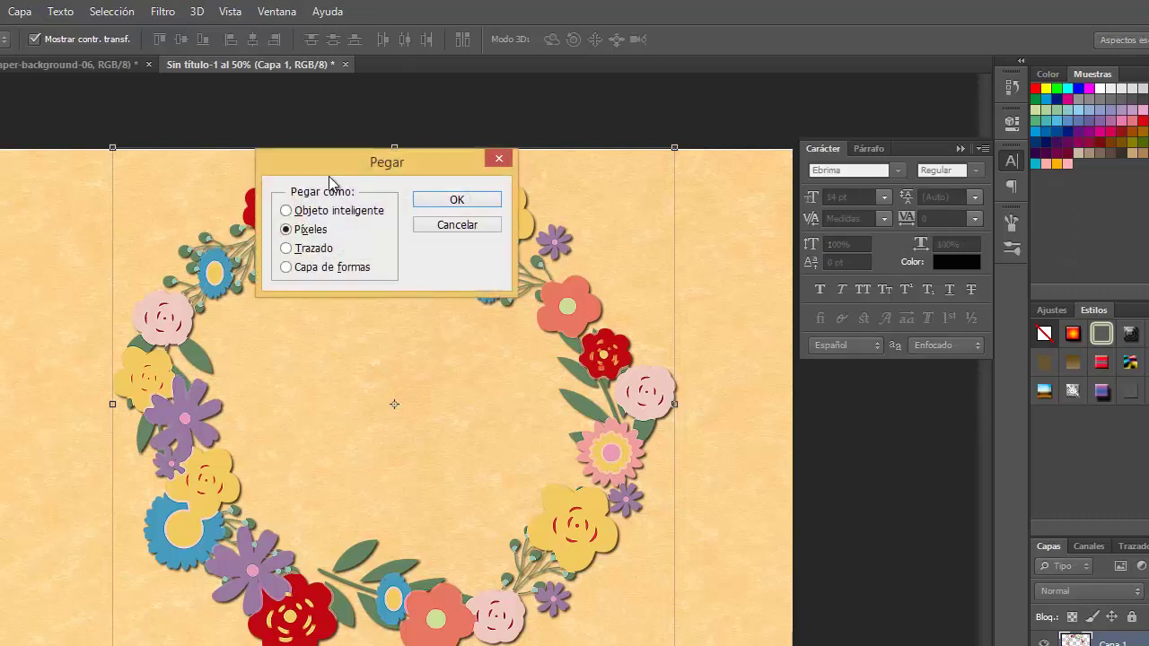
left_click(451, 197)
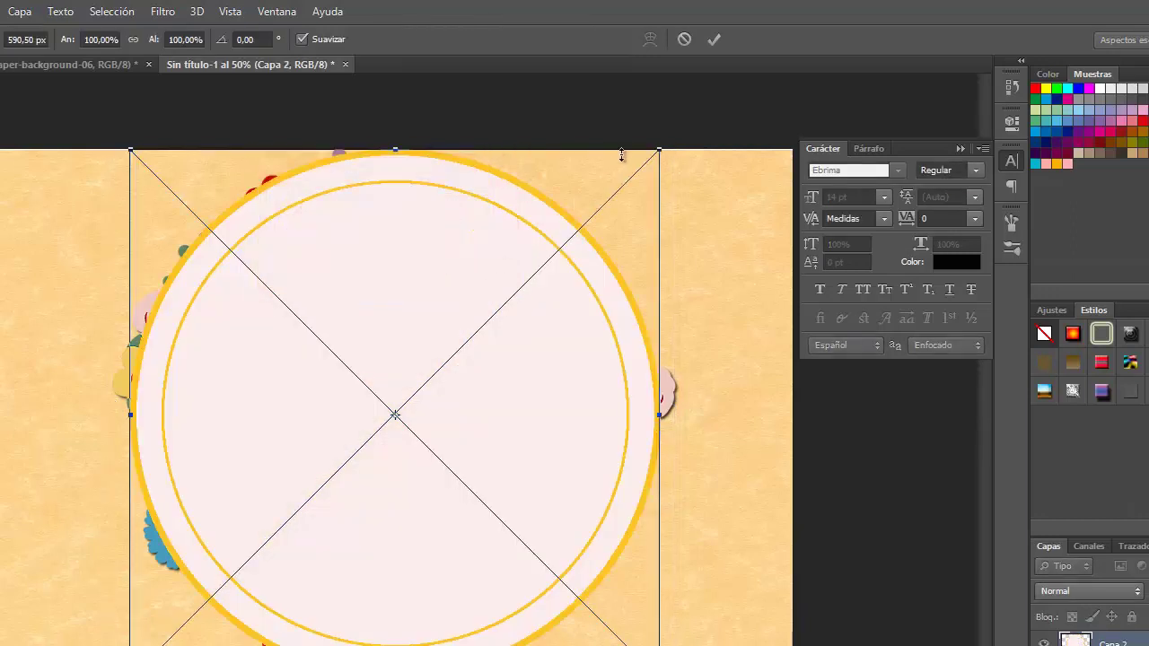
left_click_drag(656, 153, 531, 277)
left_click_drag(387, 419, 432, 371)
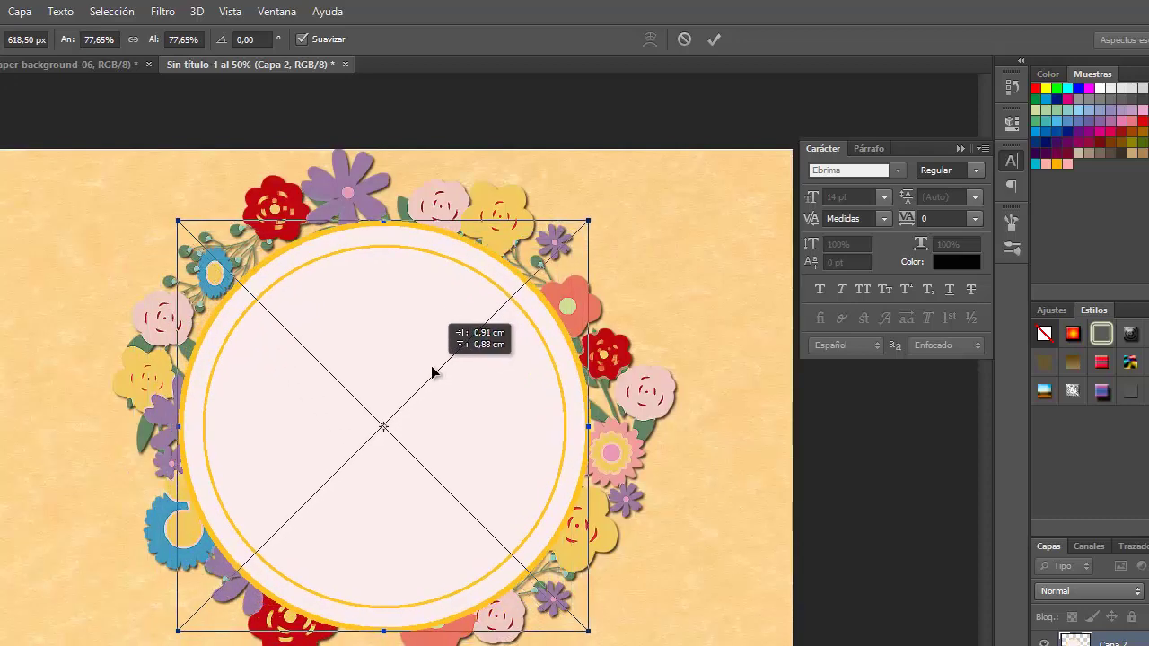
key("Return")
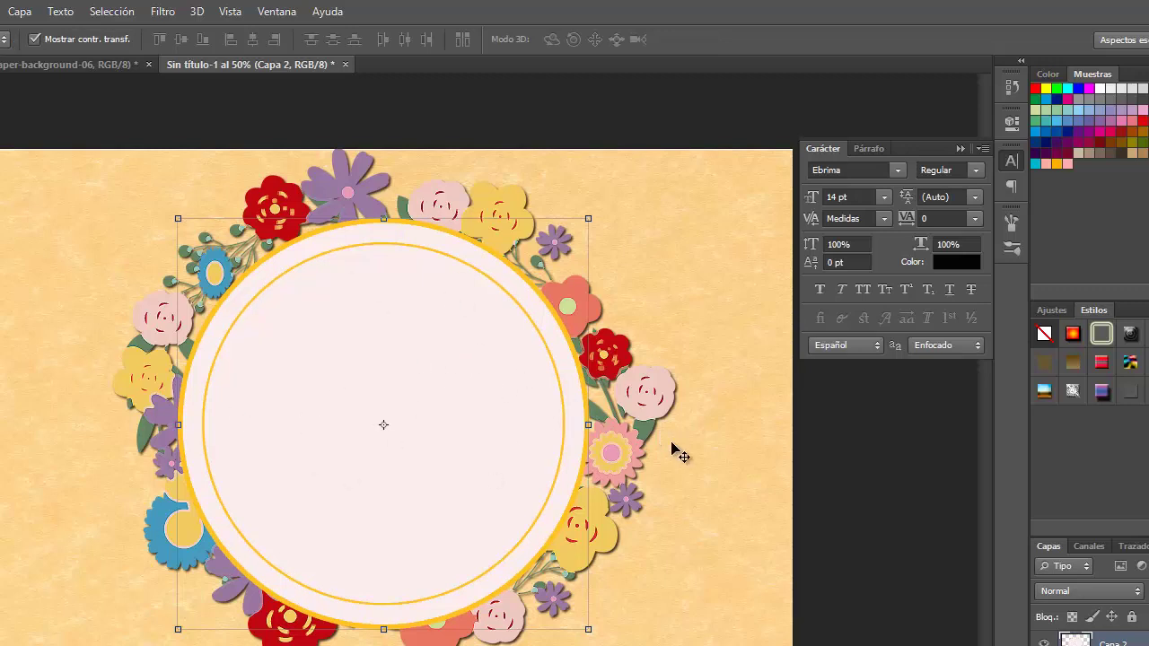
left_click(692, 474)
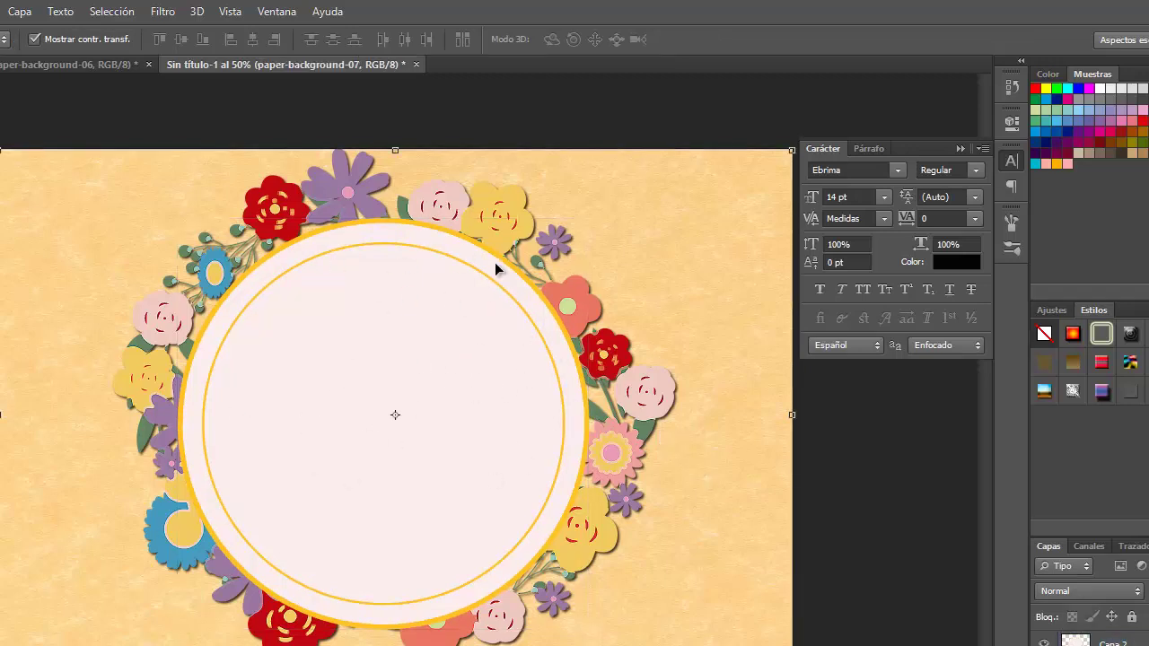
left_click(72, 61)
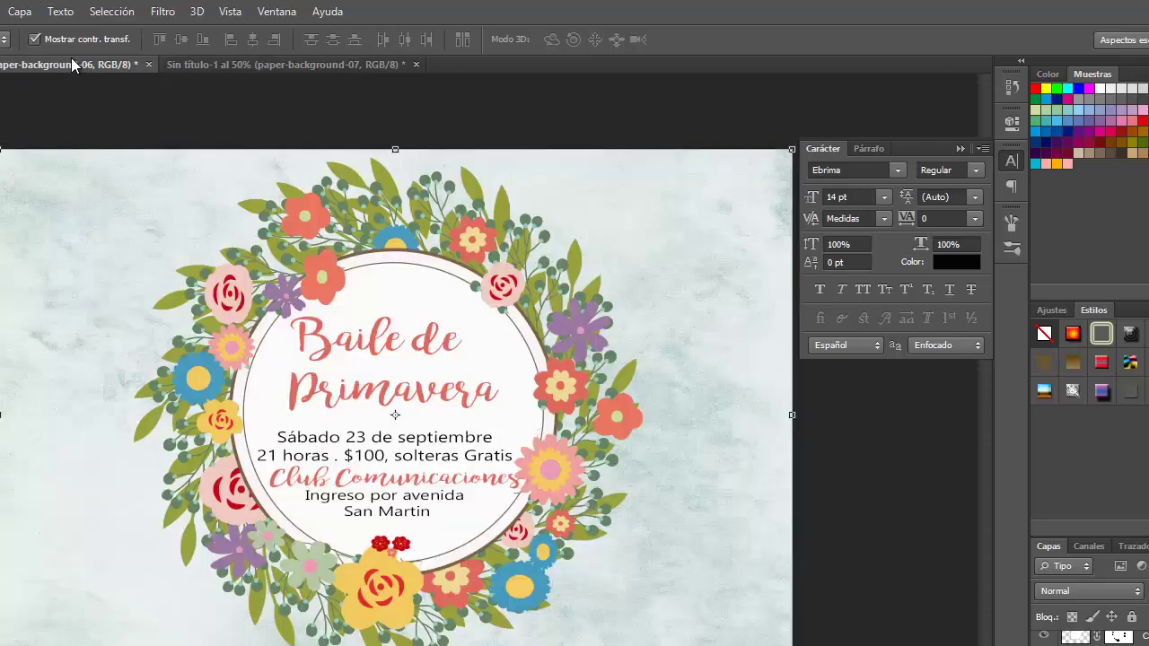
left_click(203, 61)
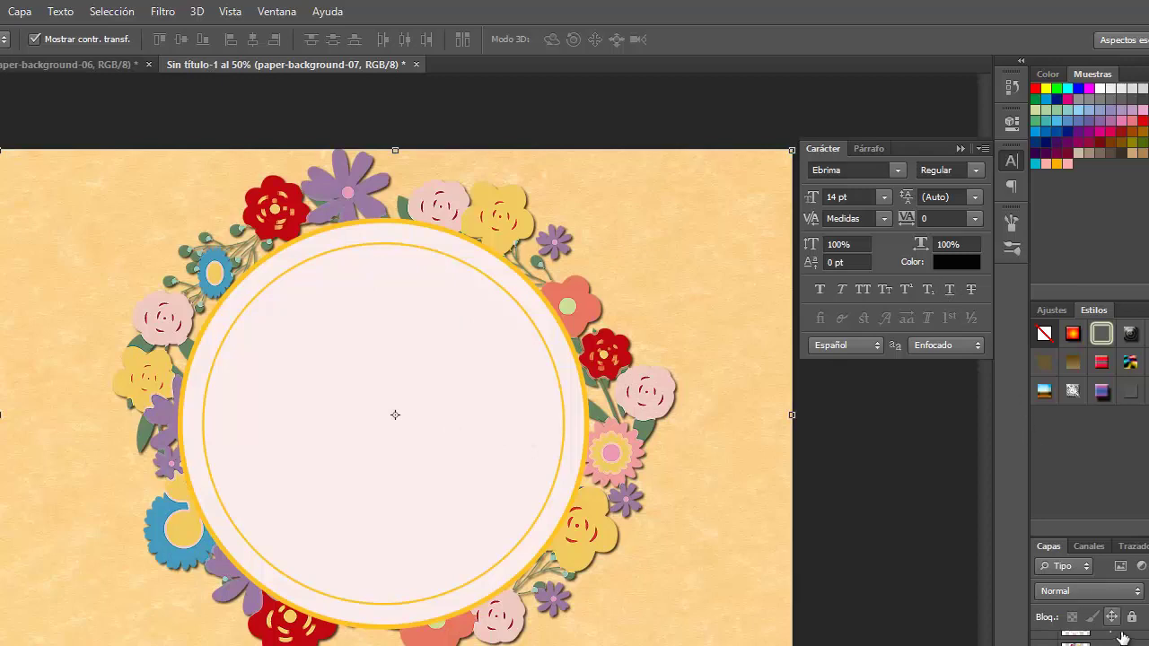
left_click(69, 65)
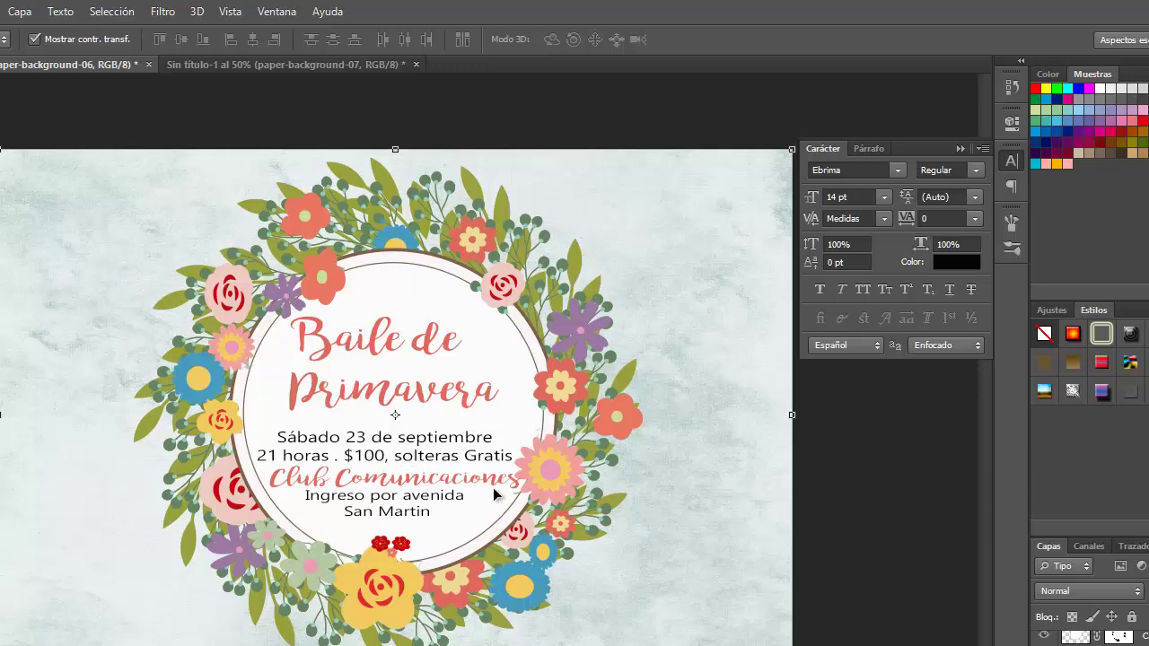
left_click(317, 66)
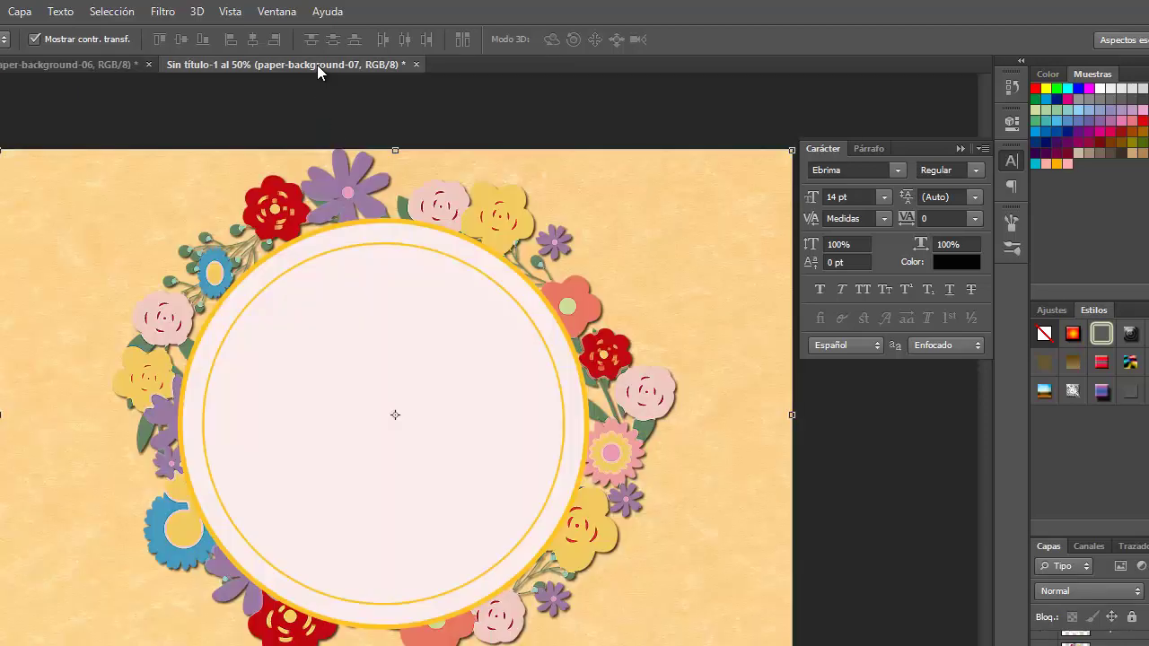